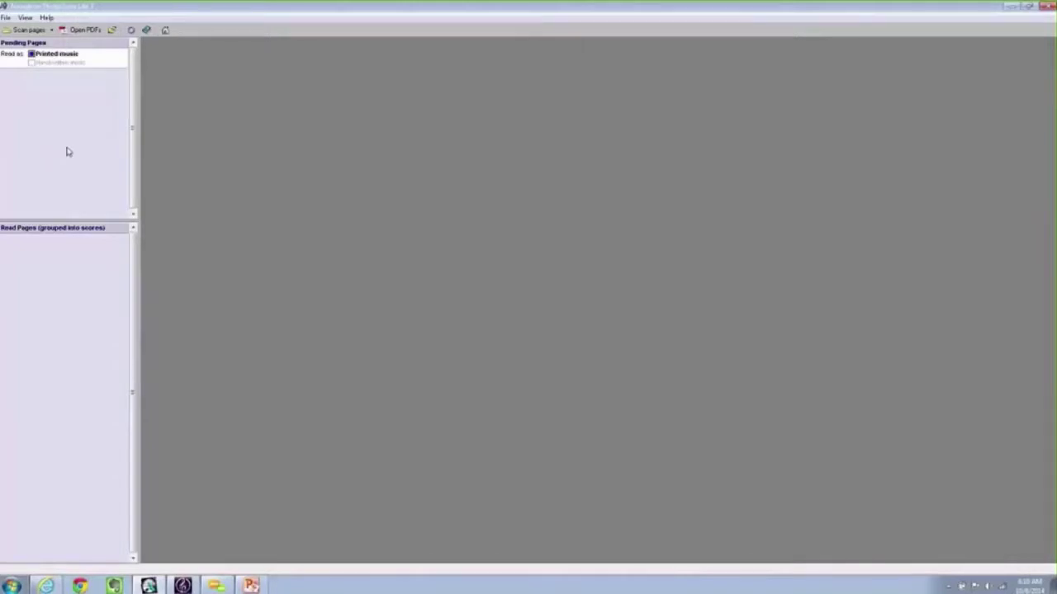
- Set the scanning interface to PhotoScore in the preferences
{"action": "left_click", "coordinate": [5, 17]}
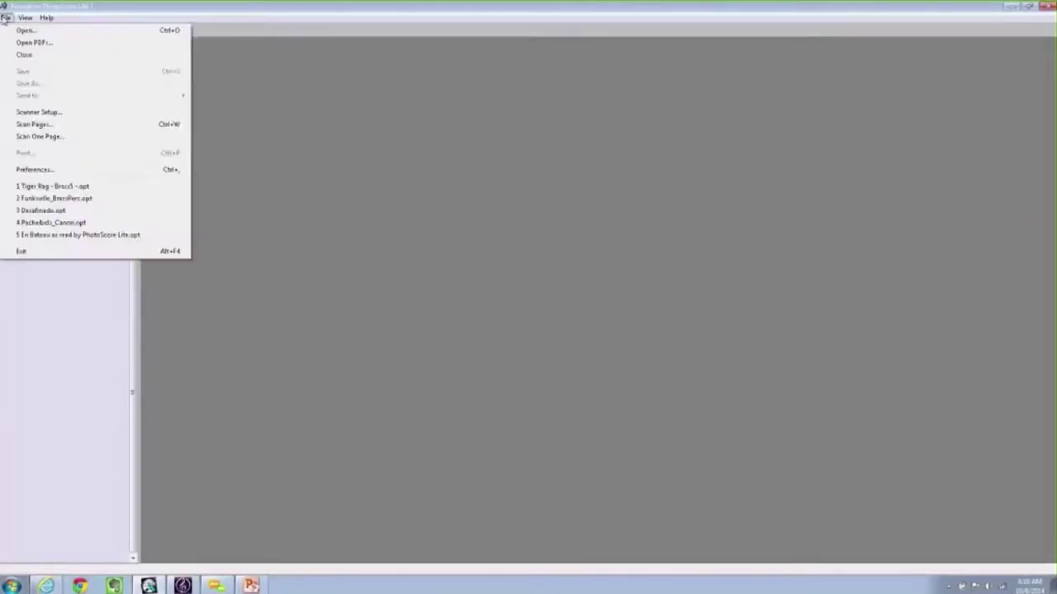
{"action": "left_click", "coordinate": [17, 170]}
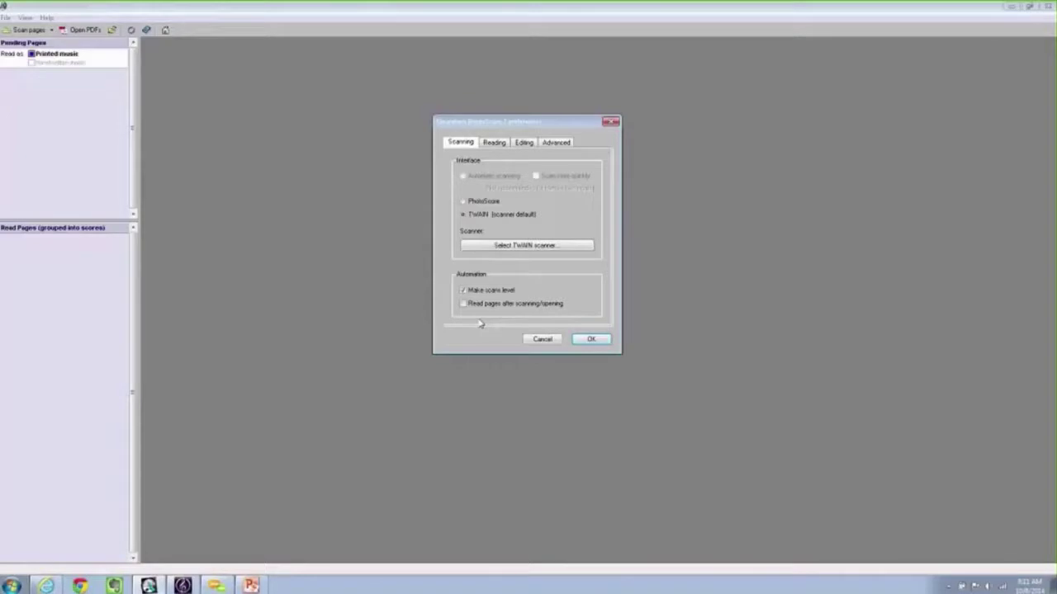
{"action": "left_click", "coordinate": [463, 202]}
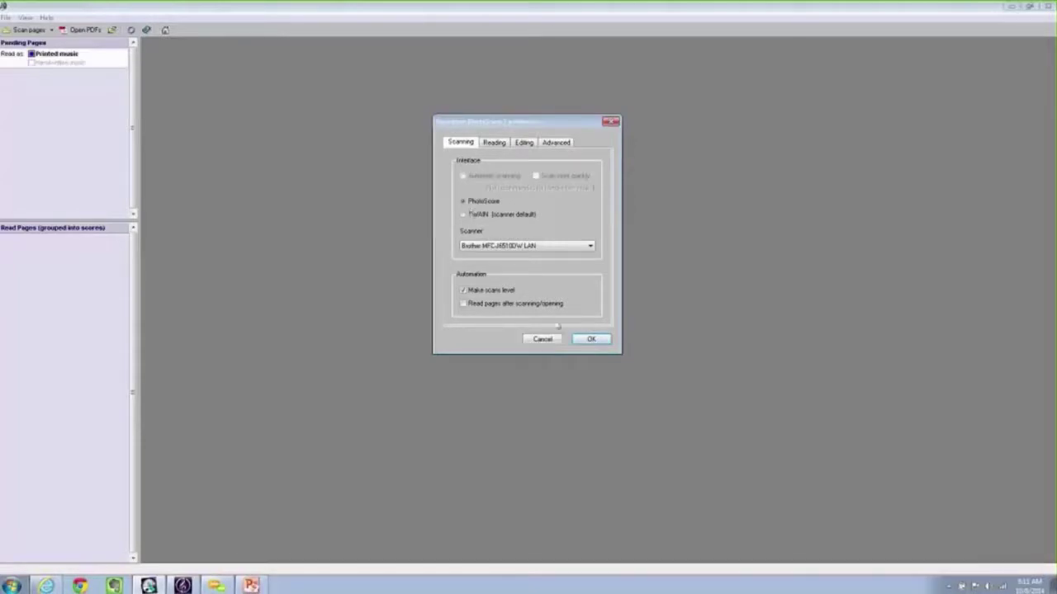
{"action": "left_click", "coordinate": [585, 340]}
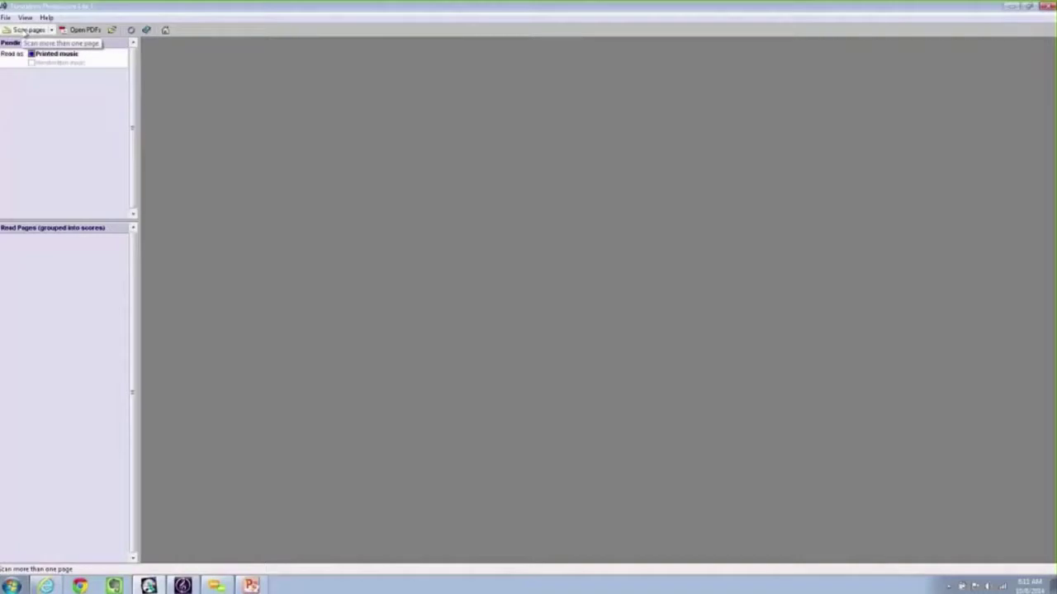
{"action": "left_click", "coordinate": [27, 31]}
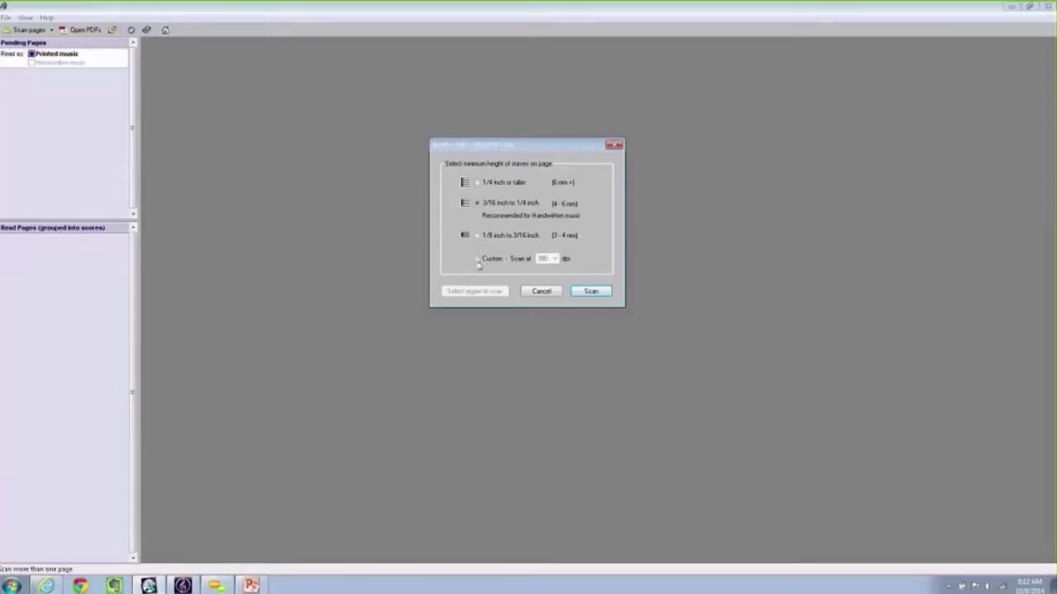
{"action": "left_click", "coordinate": [478, 260]}
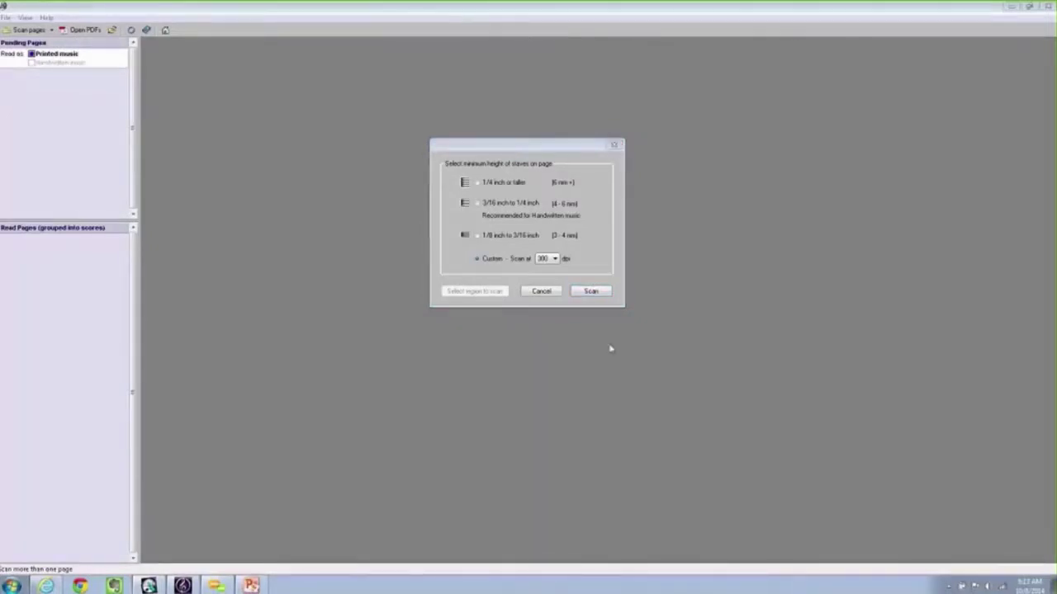
{"action": "left_click", "coordinate": [541, 292]}
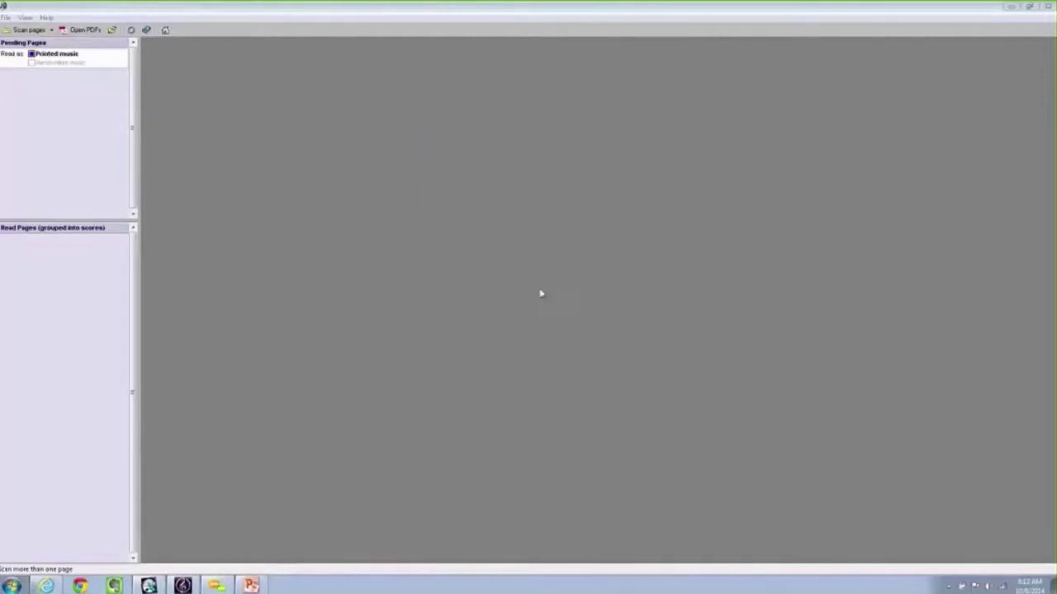
- Set the scanning interface to TWAIN (scanner default) in the preferences, checking the available TWAIN sources without changing the selection
{"action": "left_click", "coordinate": [7, 18]}
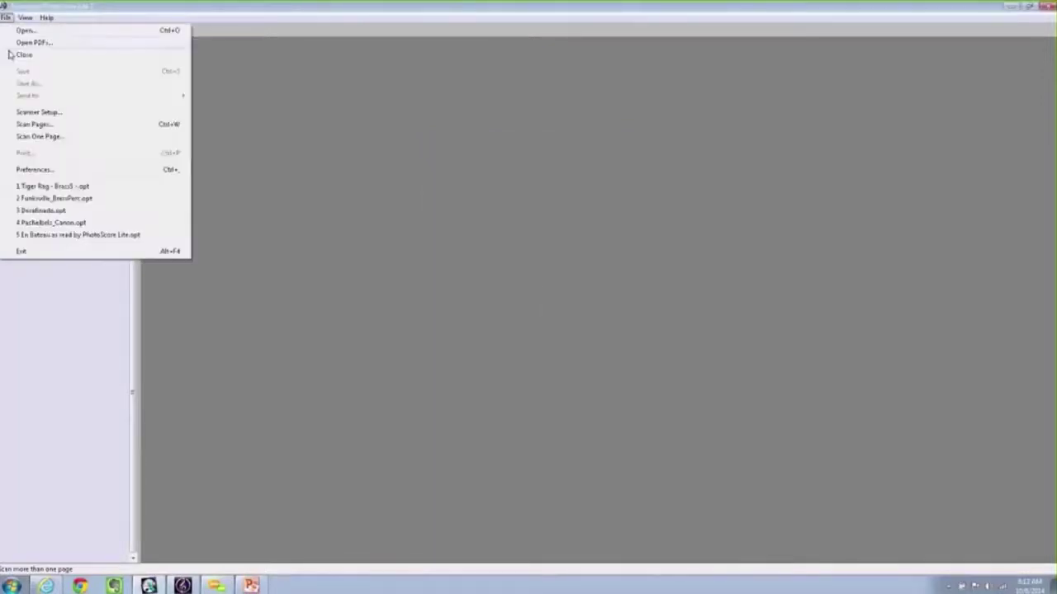
{"action": "left_click", "coordinate": [23, 167]}
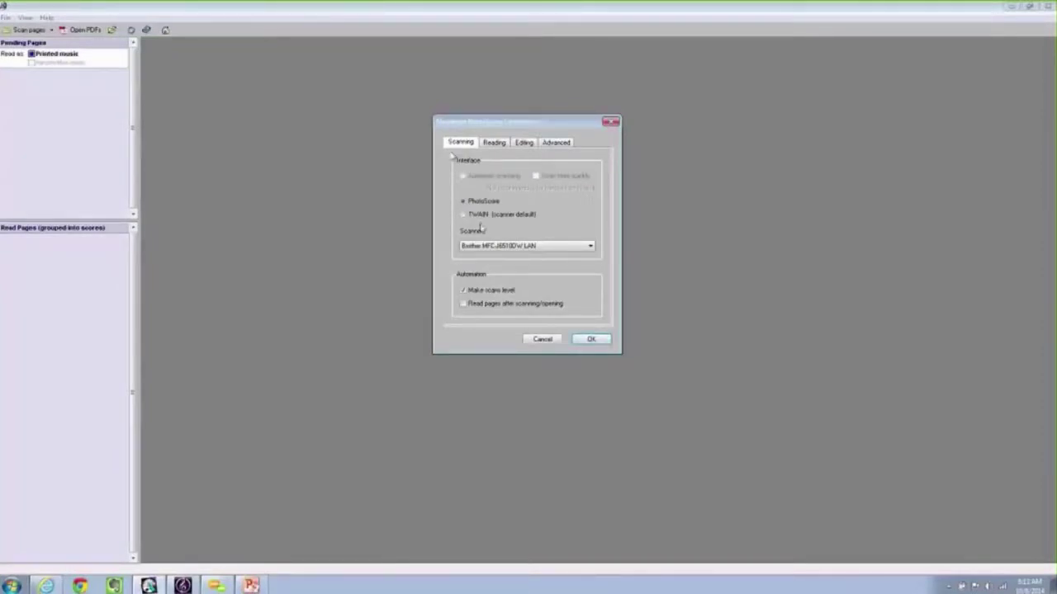
{"action": "left_click", "coordinate": [466, 216]}
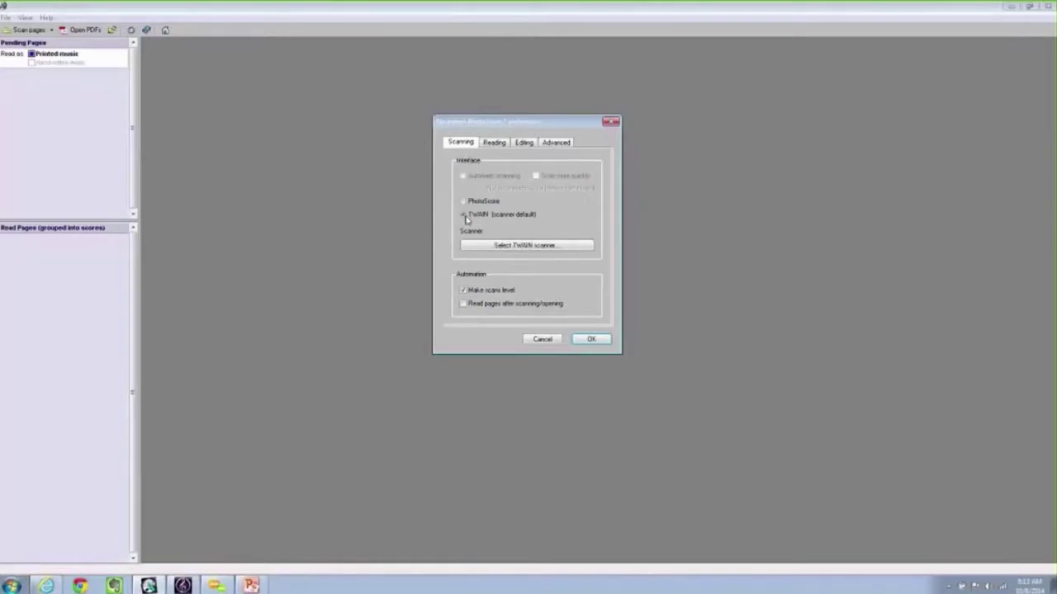
{"action": "left_click", "coordinate": [503, 247]}
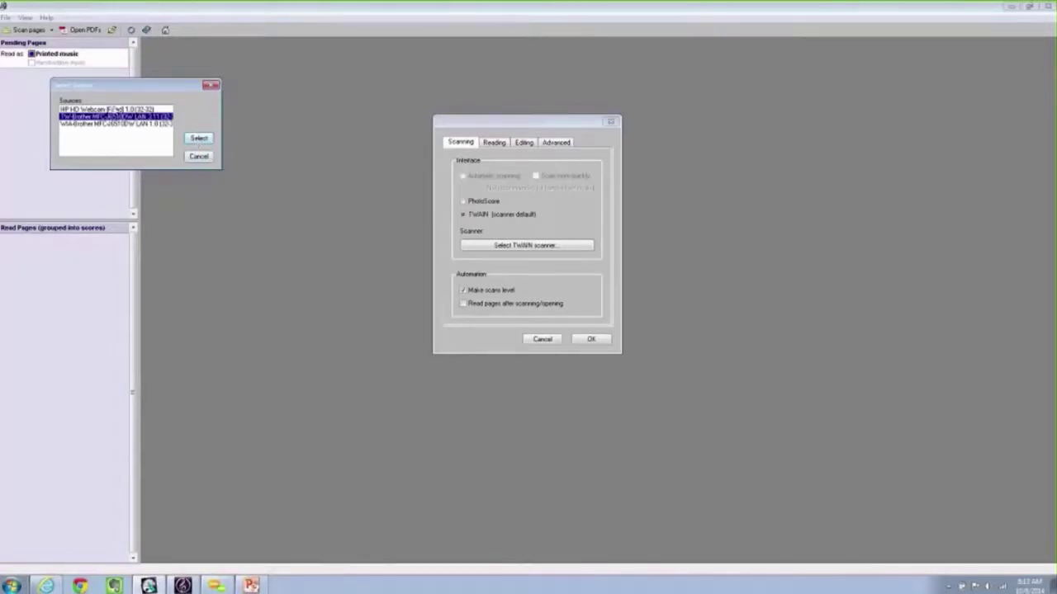
{"action": "left_click", "coordinate": [199, 157]}
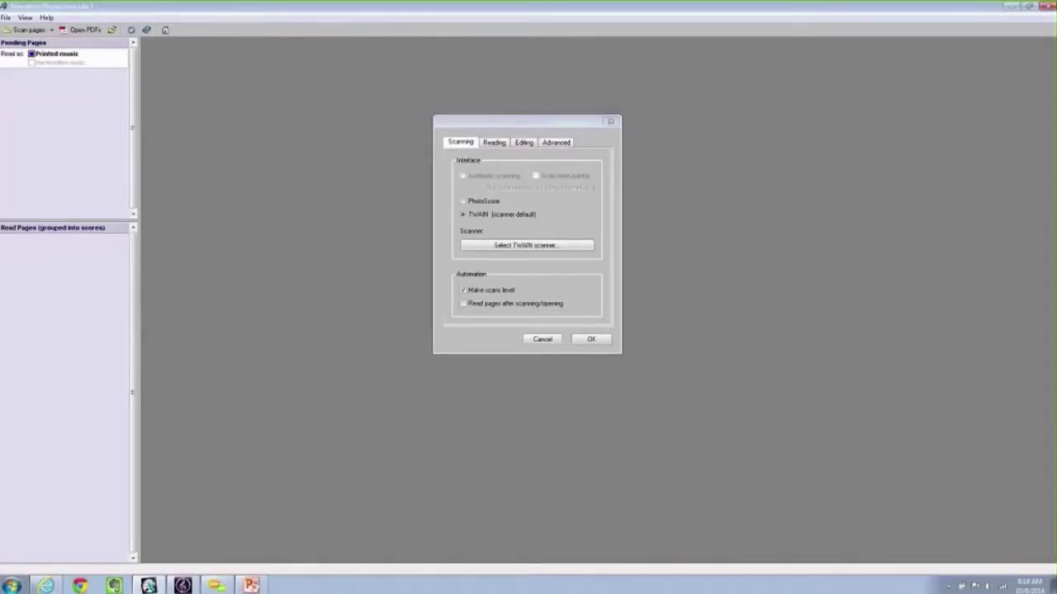
{"action": "left_click", "coordinate": [586, 341]}
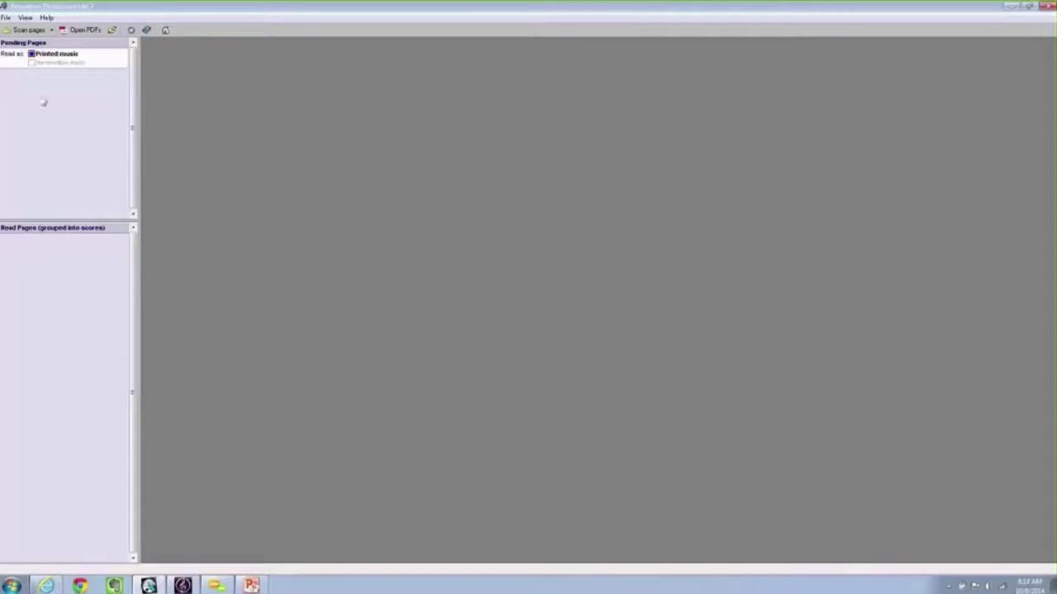
- Open only page 1 of the Tiger Rag - Brass5 PDF from the Charts for PS folder
{"action": "left_click", "coordinate": [71, 31]}
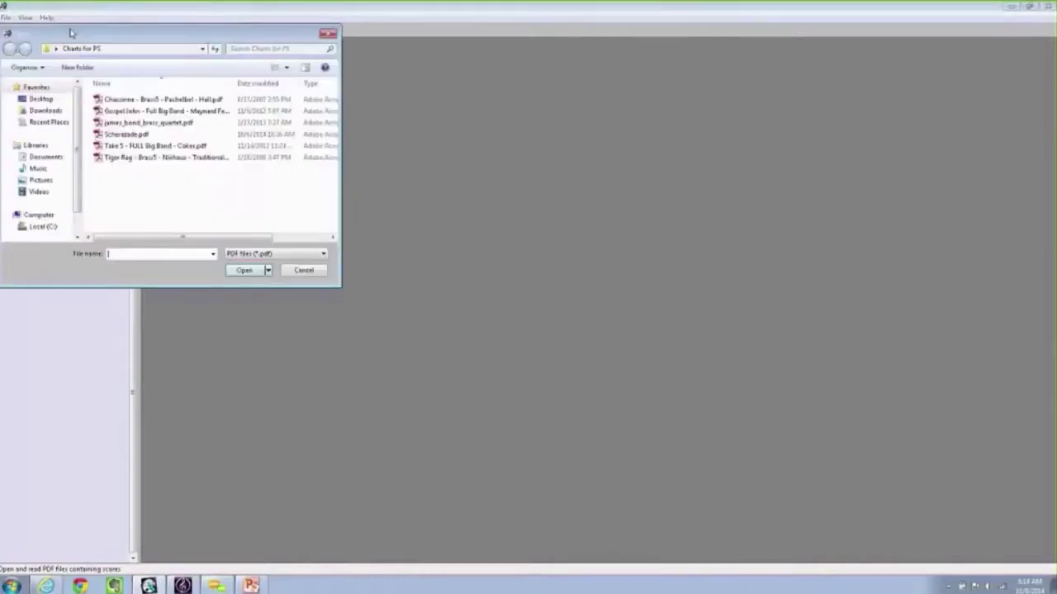
{"action": "left_click", "coordinate": [106, 158]}
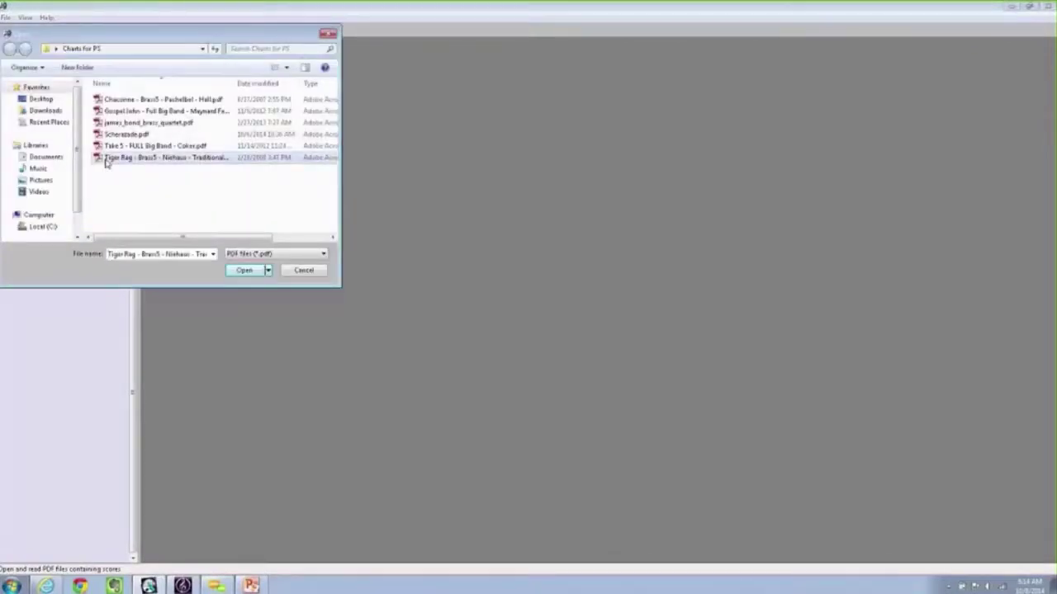
{"action": "left_click", "coordinate": [244, 271]}
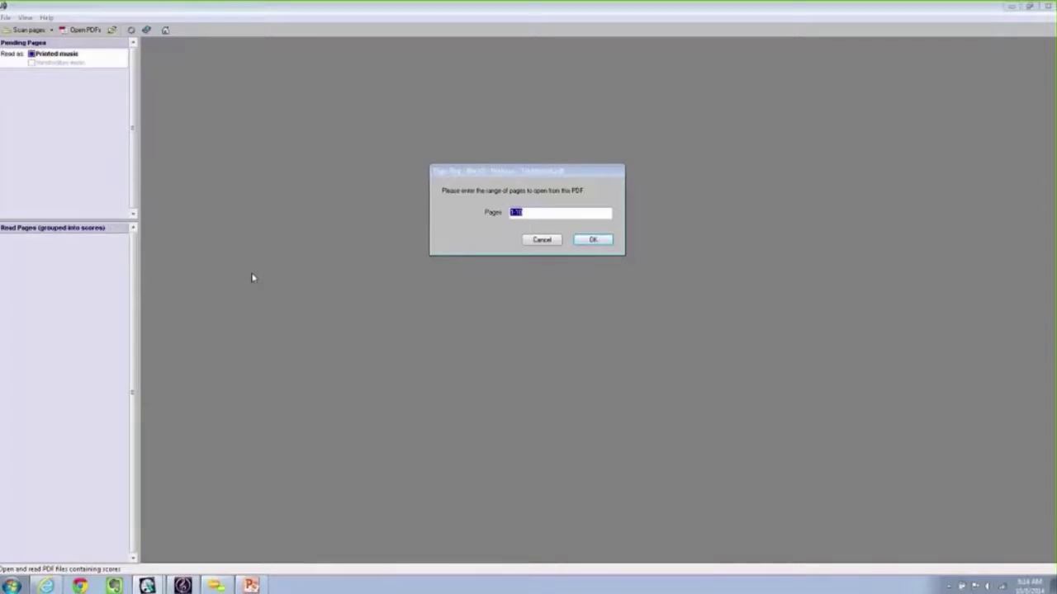
{"action": "left_click", "coordinate": [543, 211]}
{"action": "key", "text": "BackSpace"}
{"action": "key", "text": "BackSpace"}
{"action": "left_click", "coordinate": [594, 240]}
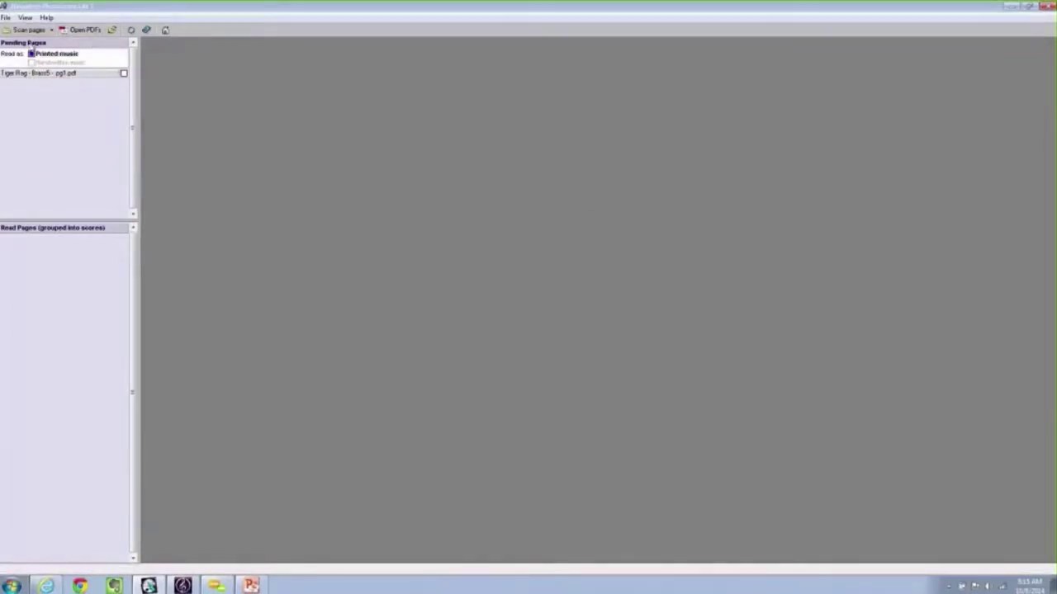
- Open the pending Tiger Rag page and locate its staves
{"action": "mouse_move", "coordinate": [31, 75]}
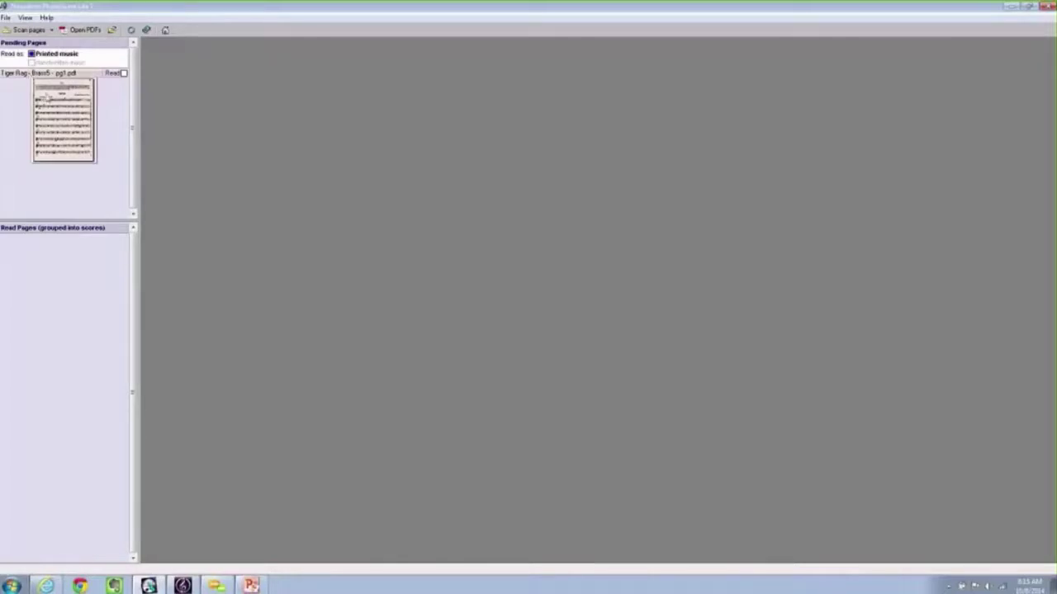
{"action": "double_click", "coordinate": [56, 111]}
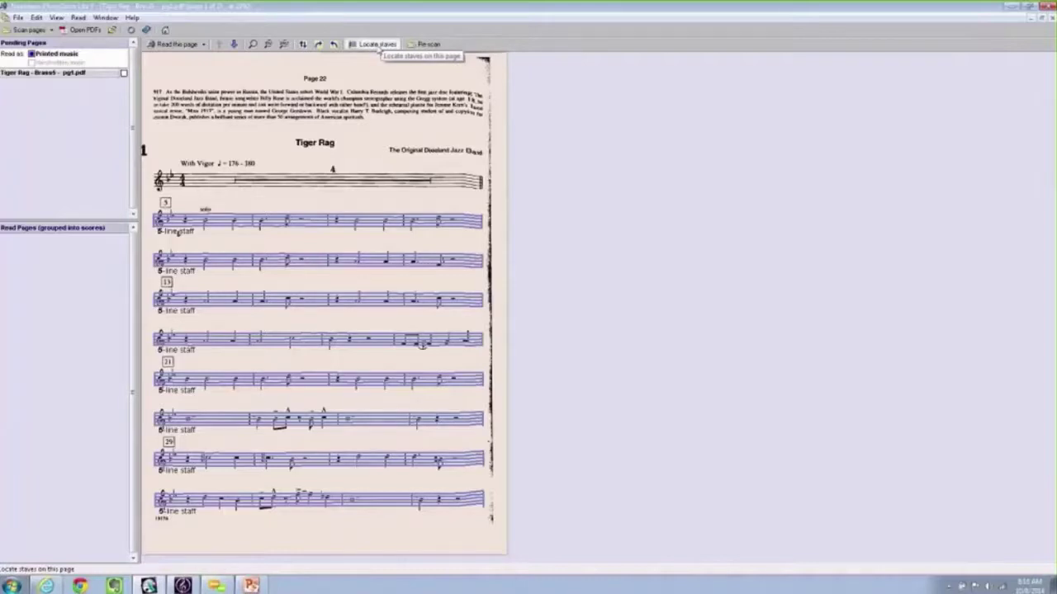
{"action": "left_click", "coordinate": [379, 45]}
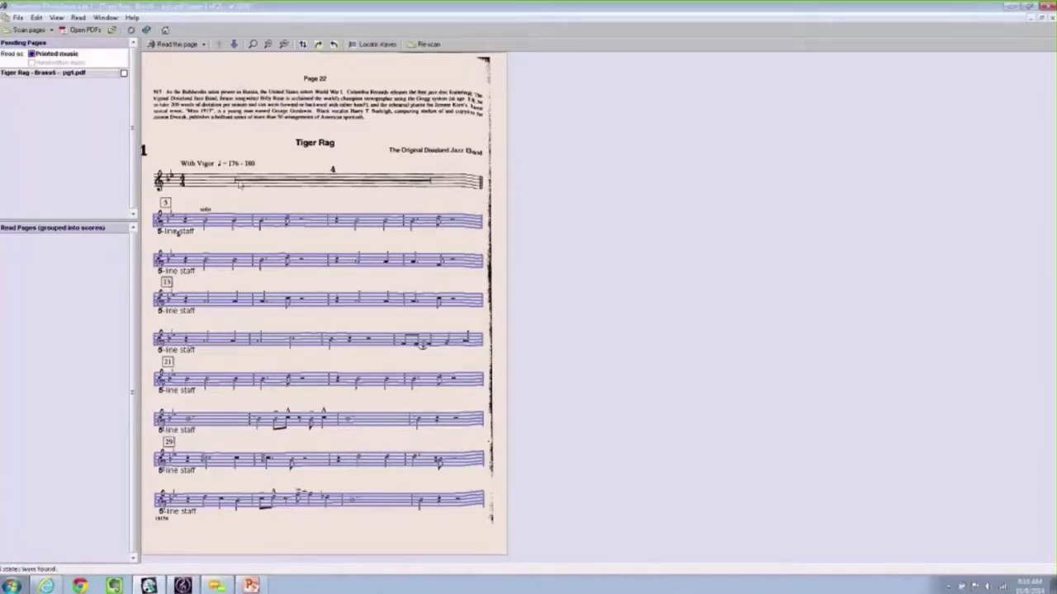
- Add a five-line staff over the undetected first line of music and adjust its edges to align with the printed staff
{"action": "left_click", "coordinate": [246, 224]}
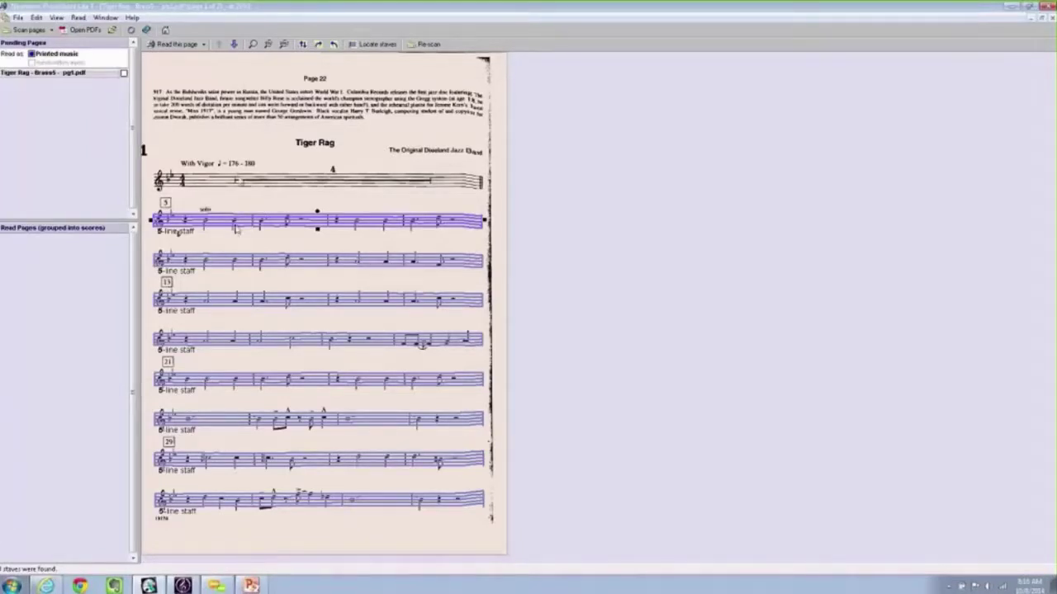
{"action": "left_click", "coordinate": [247, 188]}
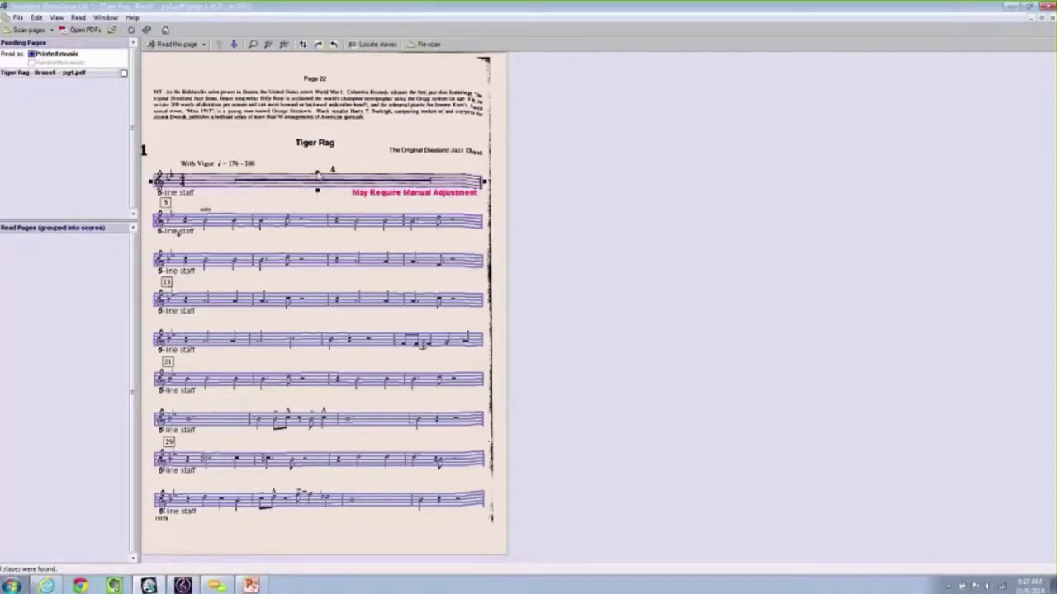
{"action": "left_click_drag", "start_coordinate": [319, 174], "coordinate": [320, 174]}
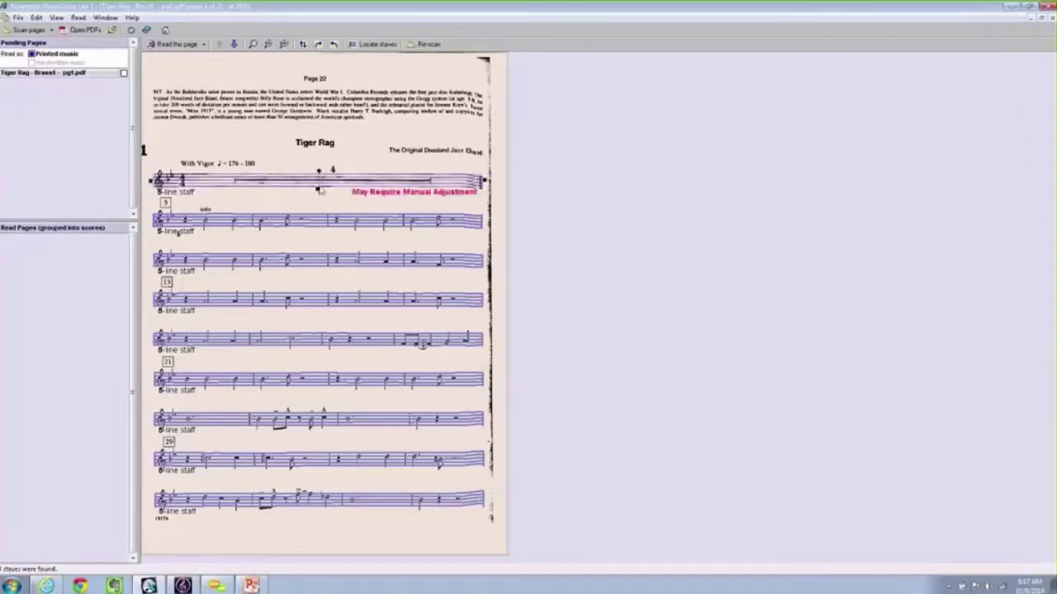
{"action": "left_click_drag", "start_coordinate": [318, 191], "coordinate": [317, 190]}
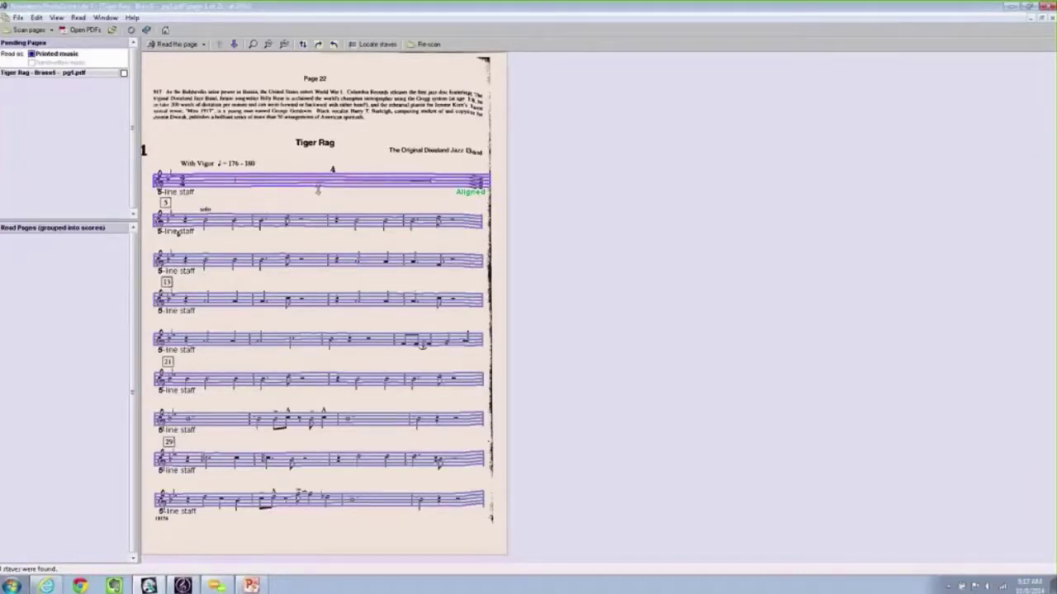
{"action": "mouse_move", "coordinate": [359, 198]}
{"action": "left_click", "coordinate": [306, 201]}
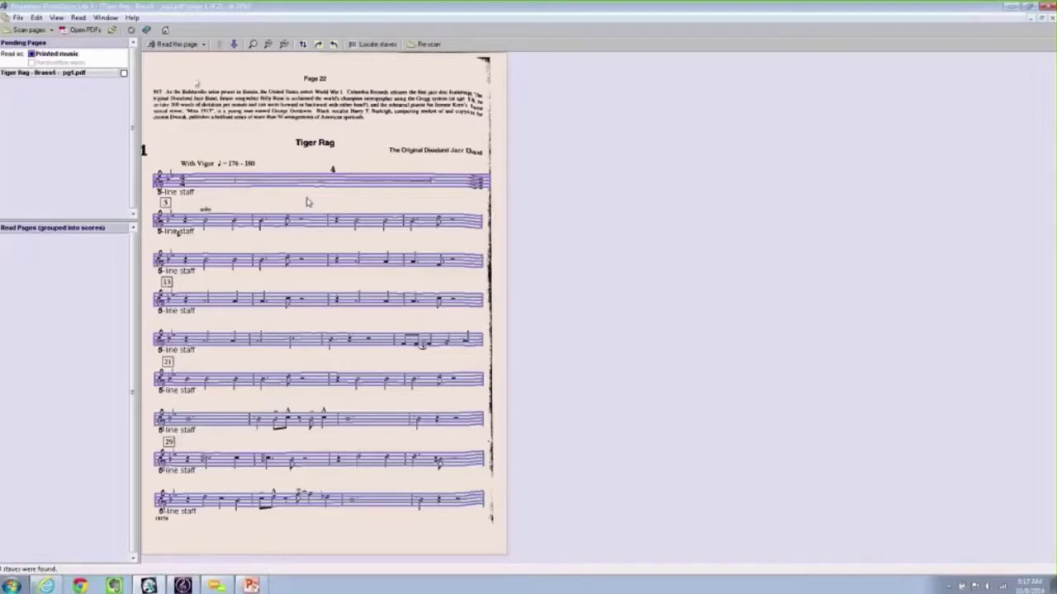
- Read the Tiger Rag page, then switch to its original scan and back to the output score
{"action": "left_click", "coordinate": [165, 46]}
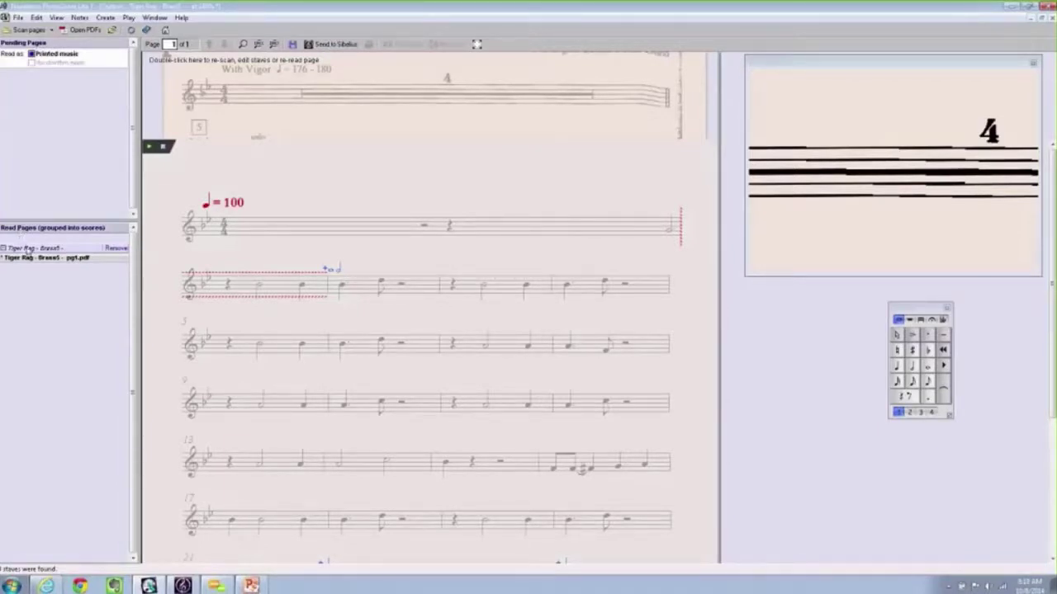
{"action": "mouse_move", "coordinate": [28, 252]}
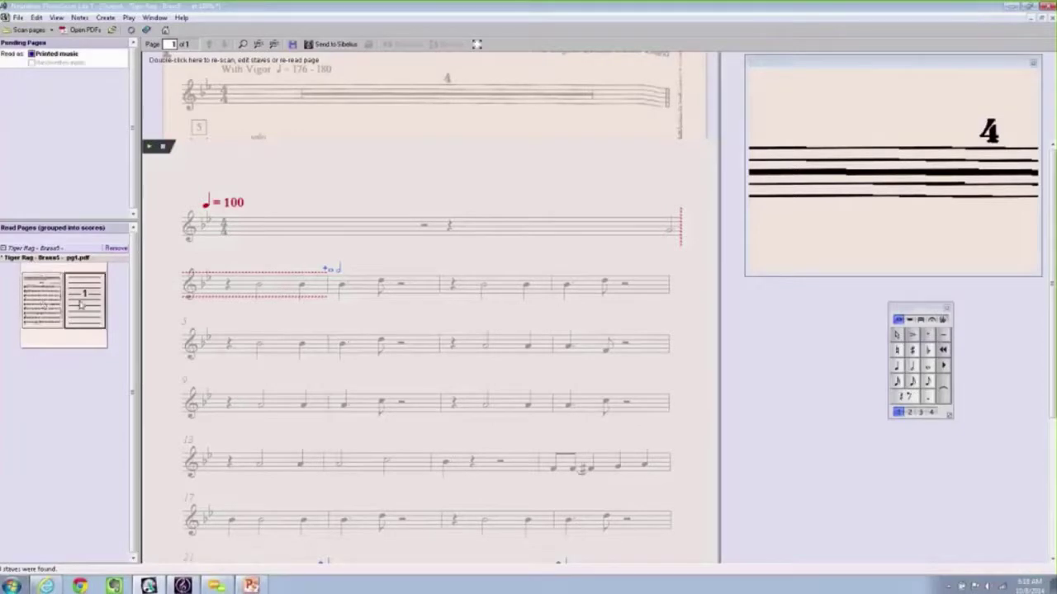
{"action": "double_click", "coordinate": [48, 307]}
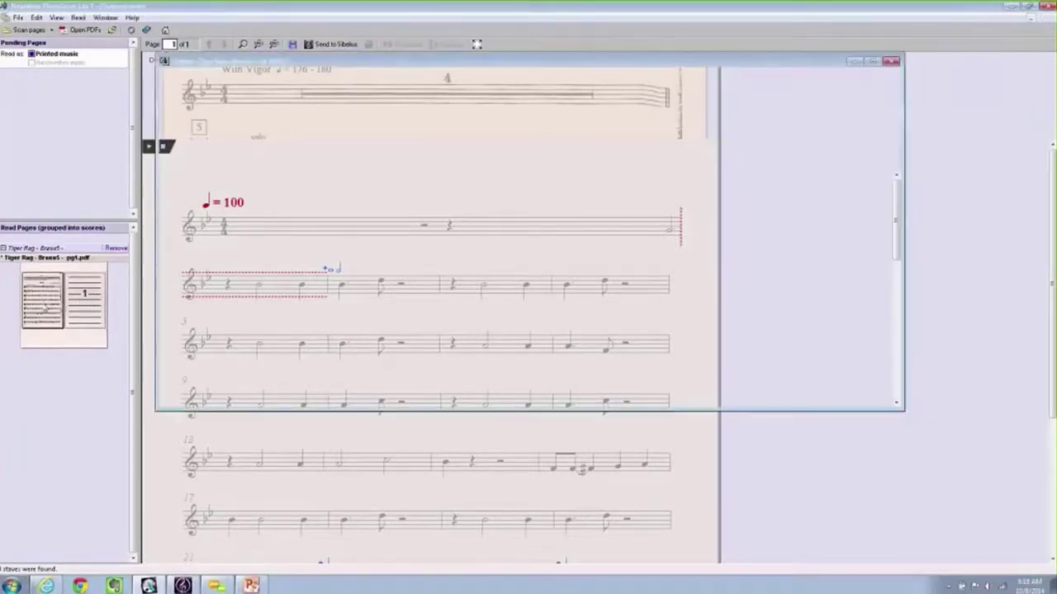
{"action": "double_click", "coordinate": [84, 304]}
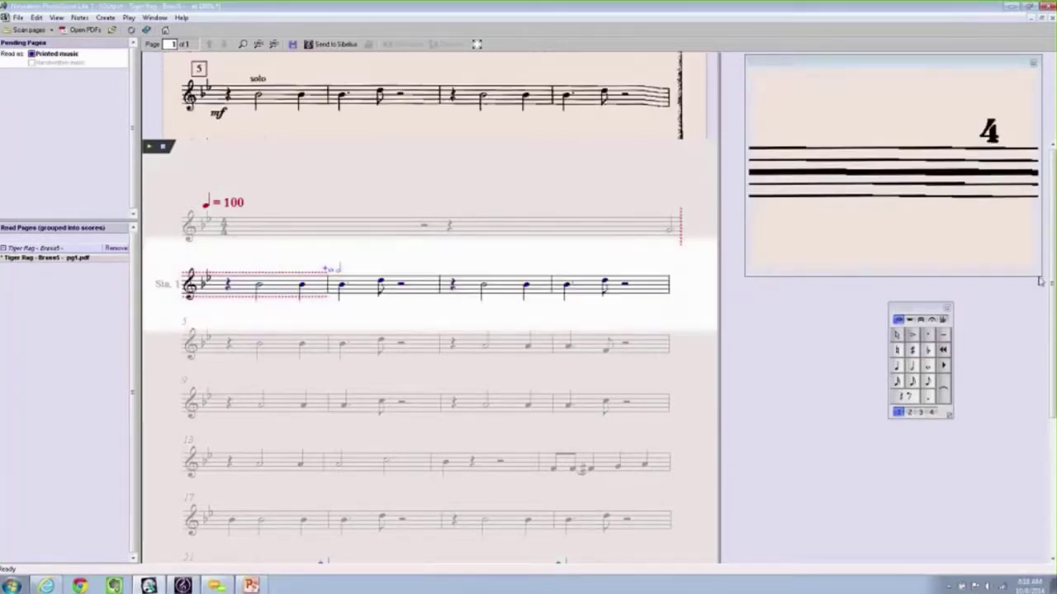
- Resize the magnified scan window and compare the first staff with the original using the vertical guide line
{"action": "mouse_move", "coordinate": [1038, 274]}
{"action": "left_mouse_down"}
{"action": "mouse_move", "coordinate": [922, 203]}
{"action": "mouse_move", "coordinate": [1009, 275]}
{"action": "mouse_move", "coordinate": [983, 229]}
{"action": "mouse_move", "coordinate": [1034, 287]}
{"action": "left_mouse_up"}
{"action": "left_click", "coordinate": [455, 216]}
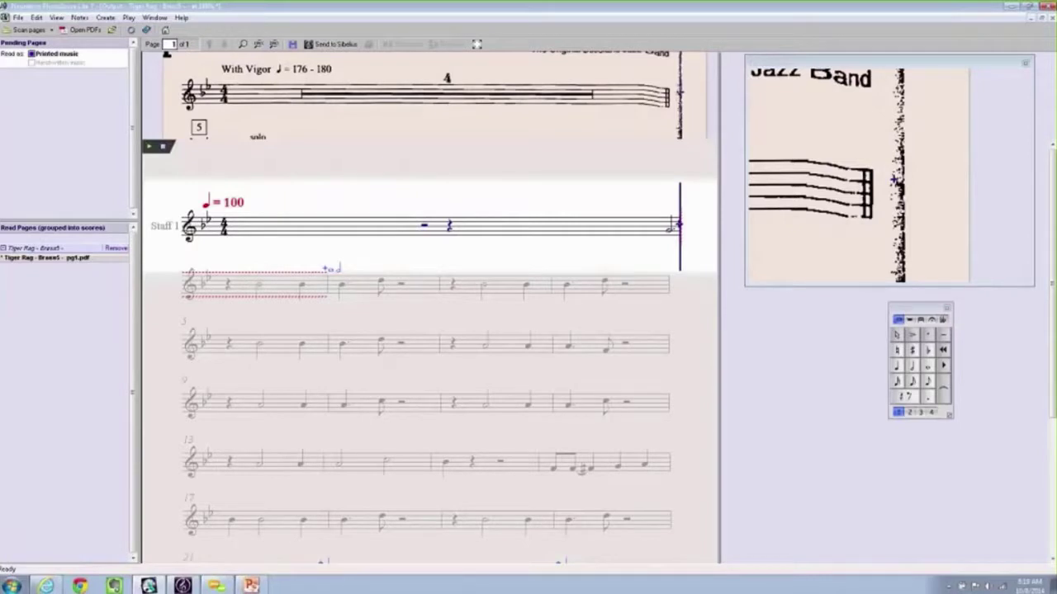
{"action": "key", "text": "space"}
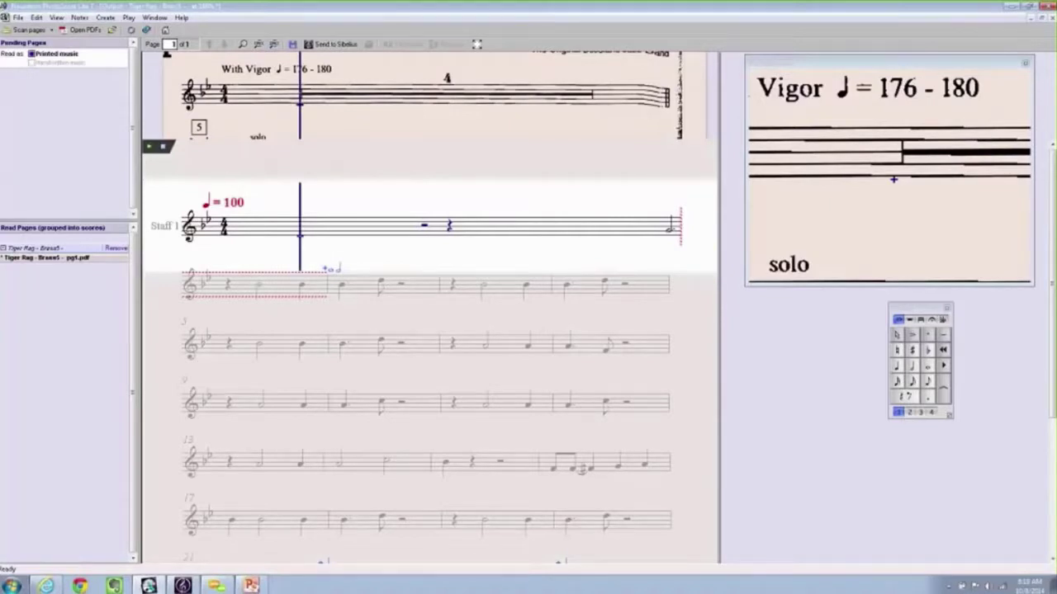
{"action": "key", "text": "space"}
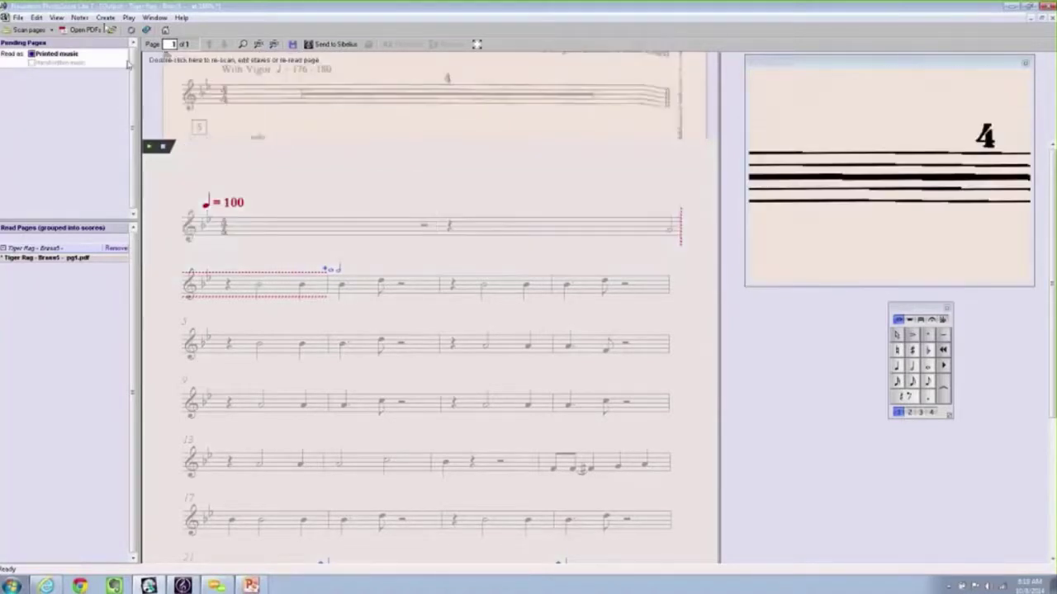
- Add a double barline at the end of the first staff
{"action": "left_click", "coordinate": [106, 17]}
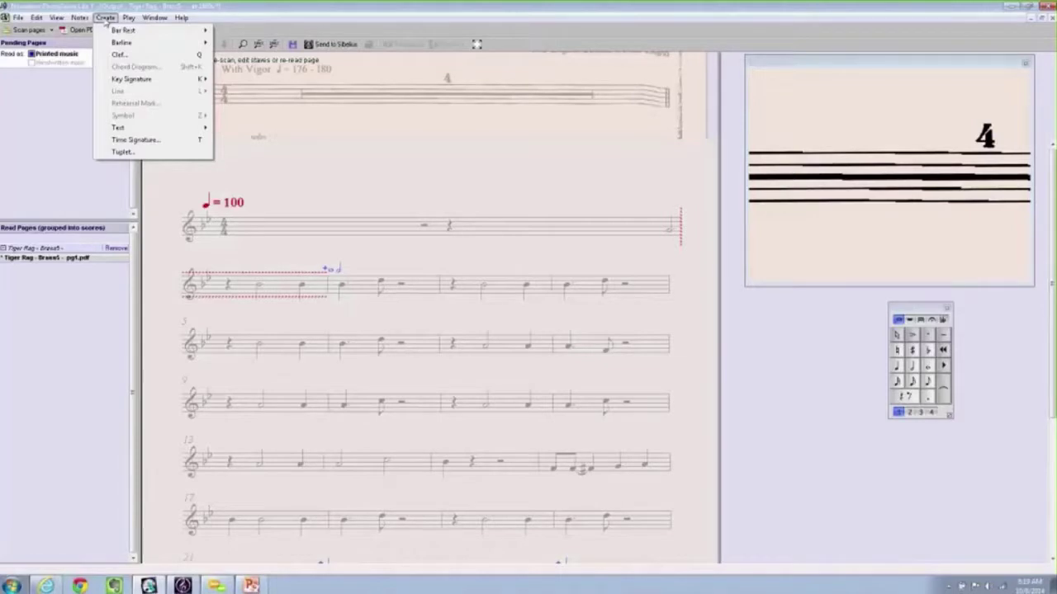
{"action": "mouse_move", "coordinate": [117, 43]}
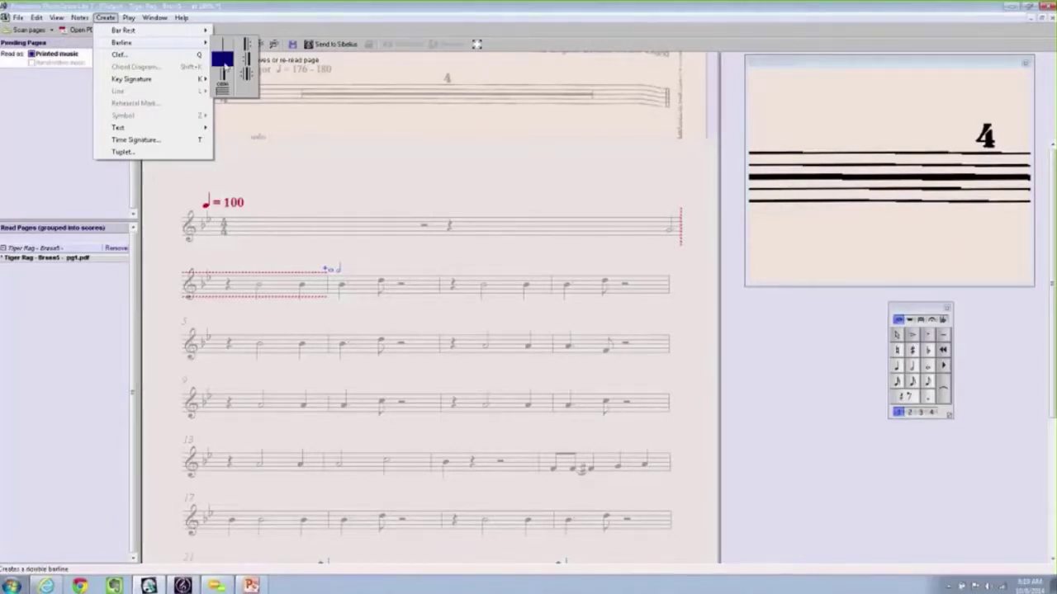
{"action": "left_click", "coordinate": [225, 64]}
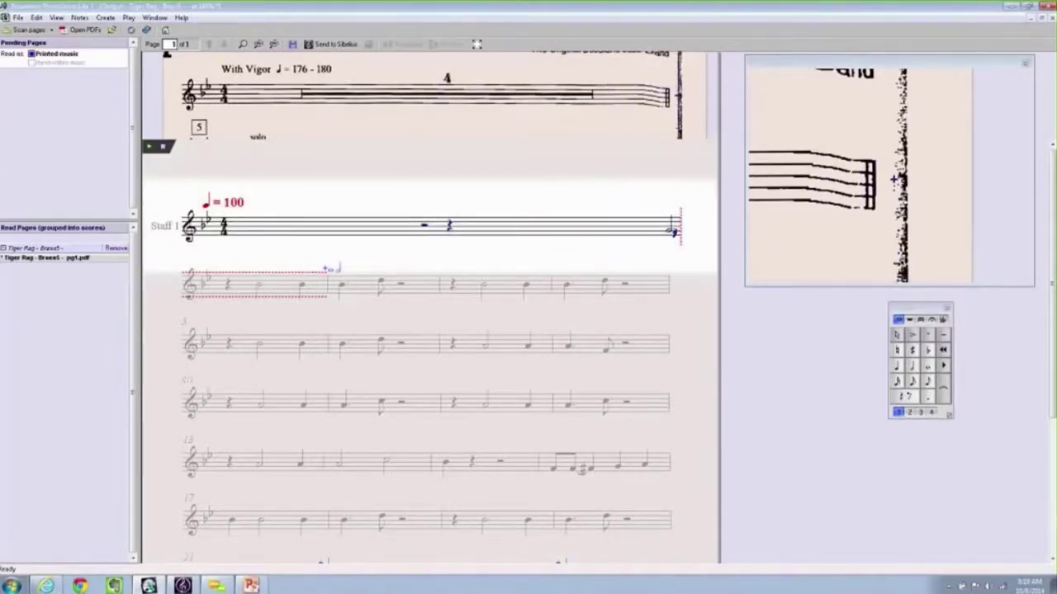
{"action": "left_click", "coordinate": [672, 232]}
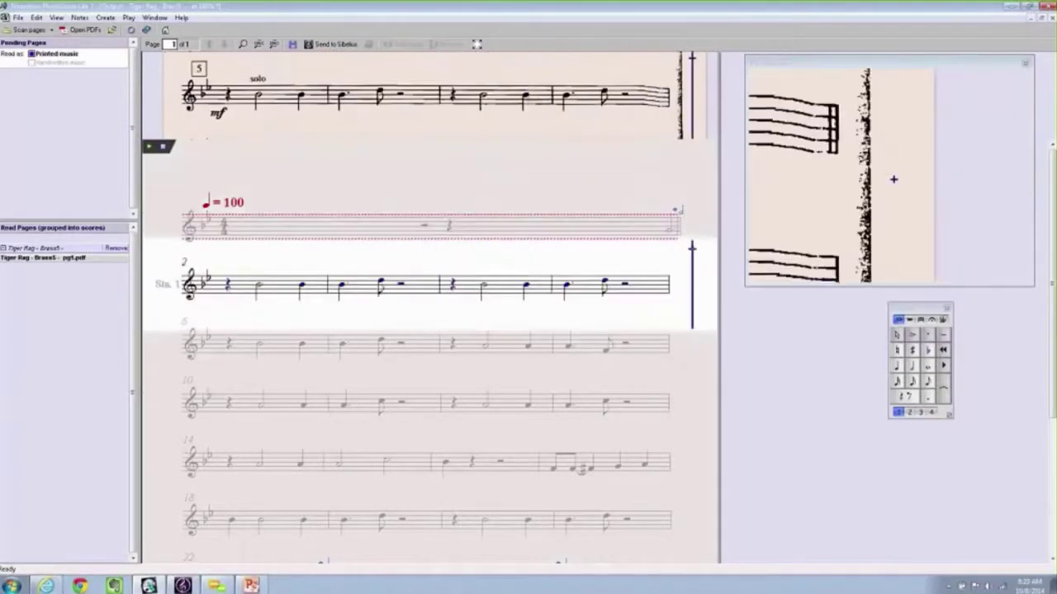
- Delete the misread half note and the stray rests from the first staff
{"action": "left_click", "coordinate": [672, 227]}
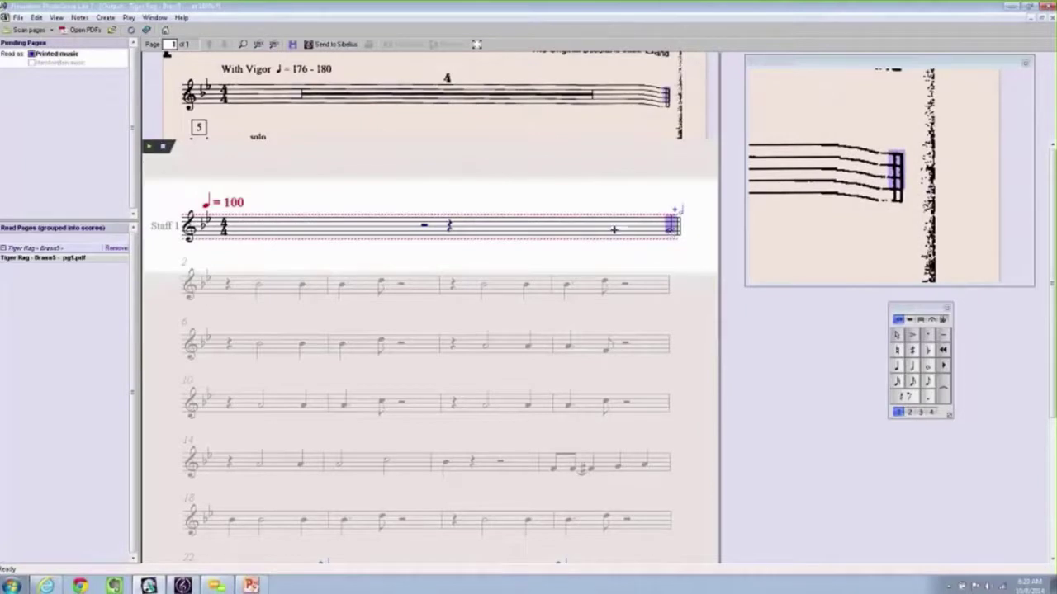
{"action": "left_click", "coordinate": [424, 226]}
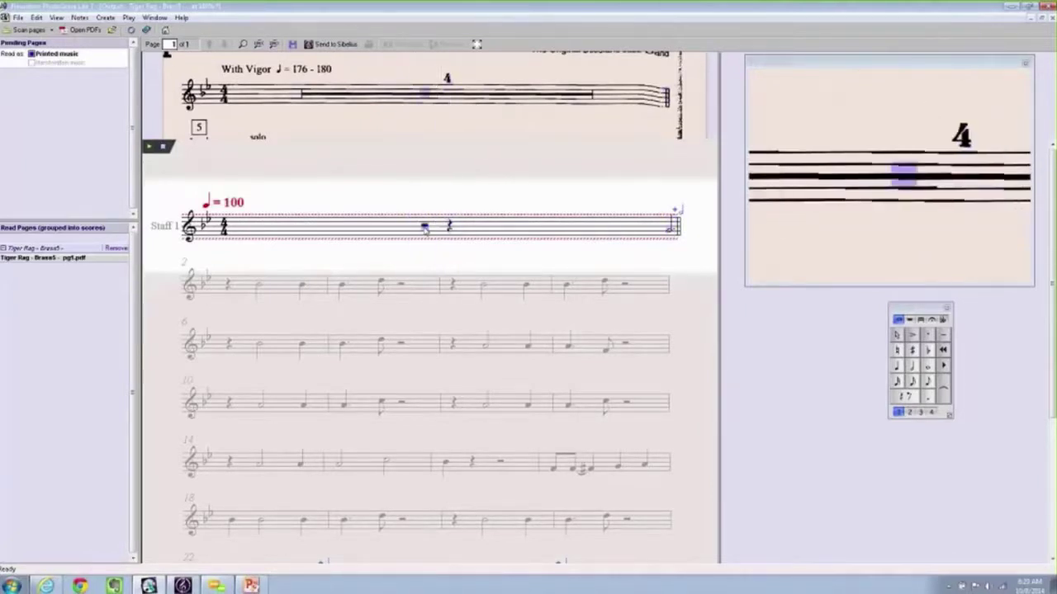
{"action": "key", "text": "5"}
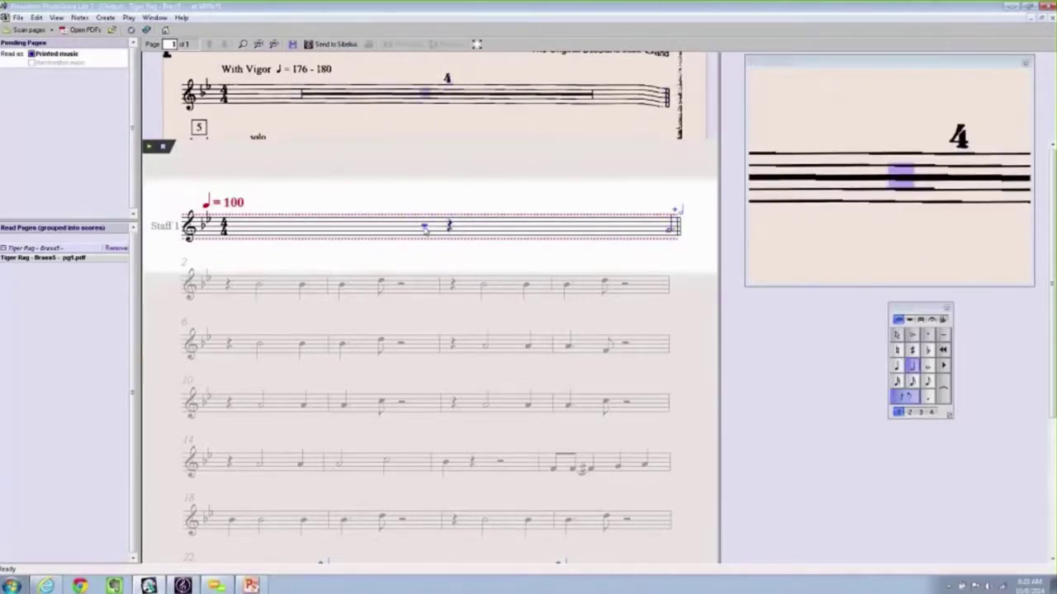
{"action": "key", "text": "Delete"}
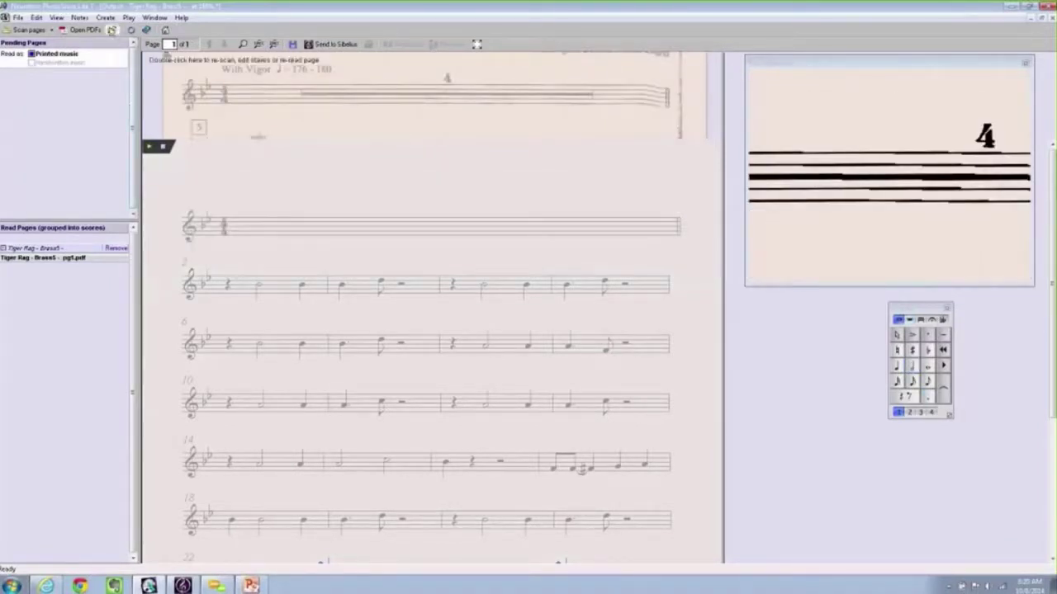
- Create a 4-bar multirest in the empty first staff
{"action": "left_click", "coordinate": [105, 17]}
{"action": "mouse_move", "coordinate": [123, 31]}
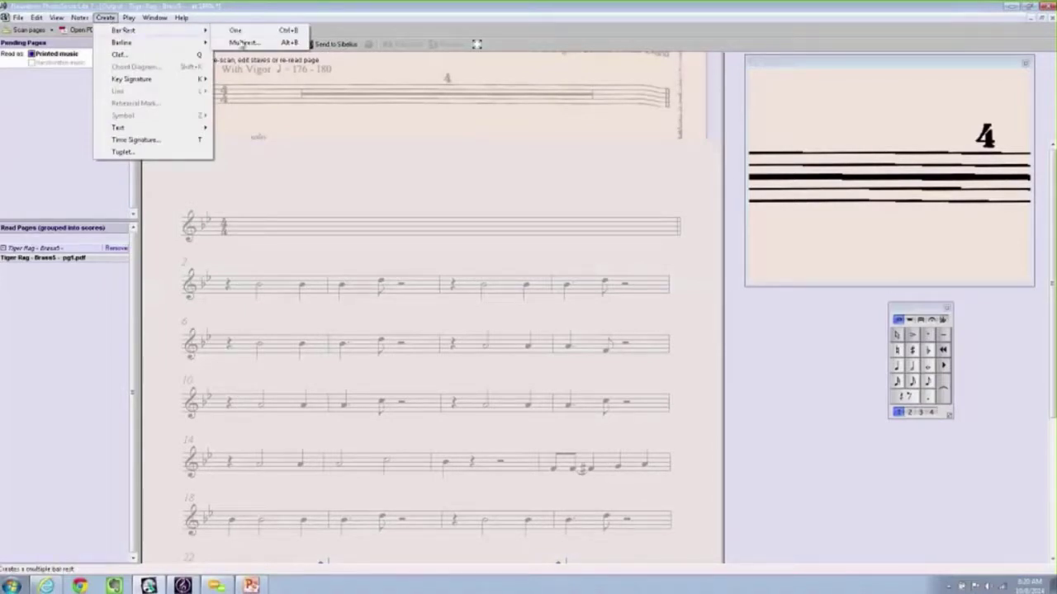
{"action": "left_click", "coordinate": [242, 43]}
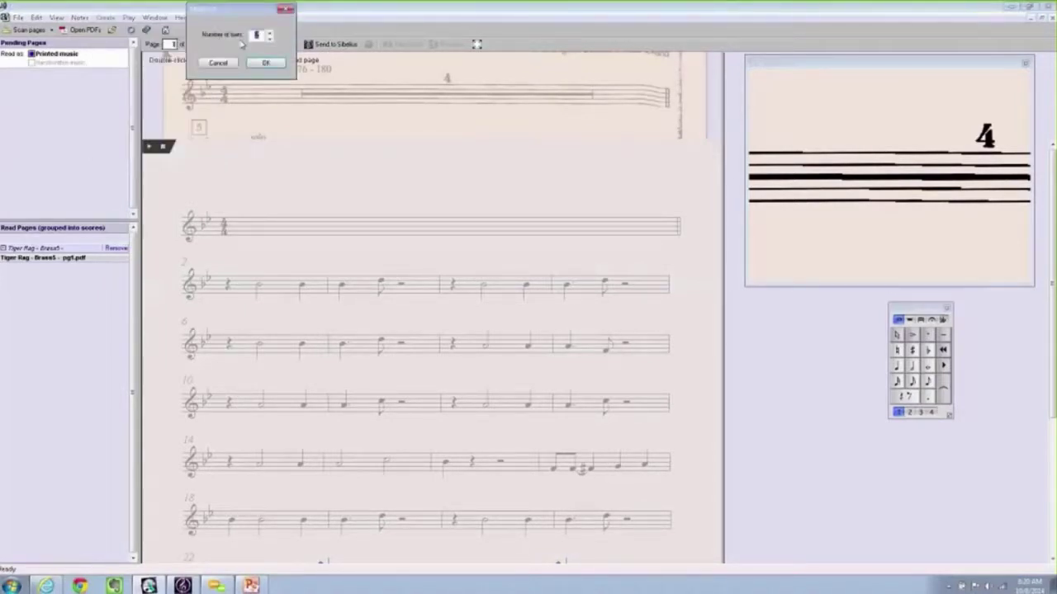
{"action": "type", "text": "4"}
{"action": "left_click", "coordinate": [265, 63]}
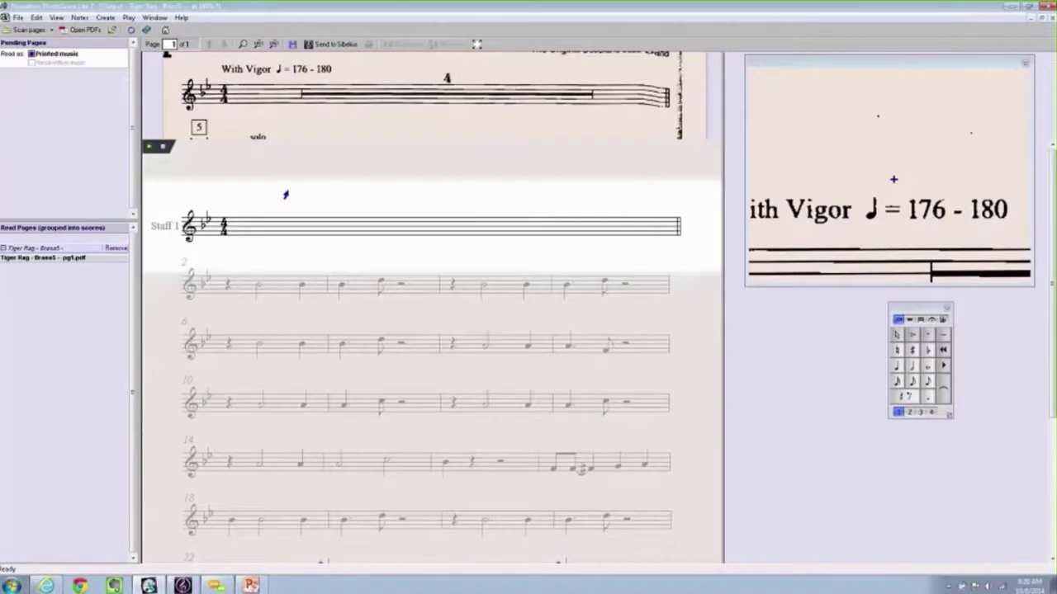
{"action": "left_click", "coordinate": [408, 234]}
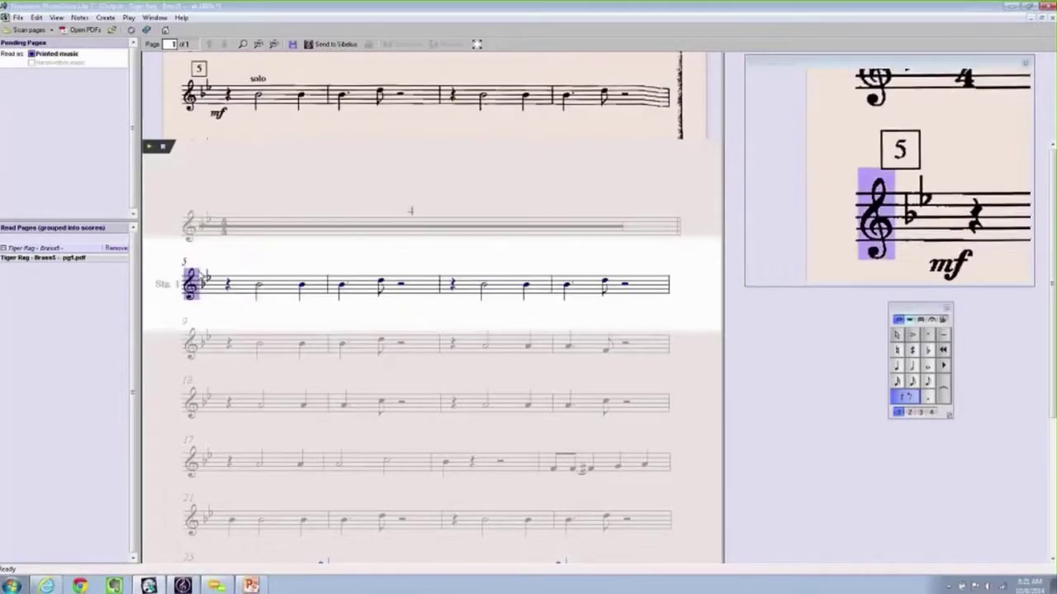
- Move the keypad closer to the score and remove the rhythm dot from the whole note in bar 25
{"action": "scroll", "coordinate": [188, 246], "scroll_direction": "down", "scroll_amount": 1}
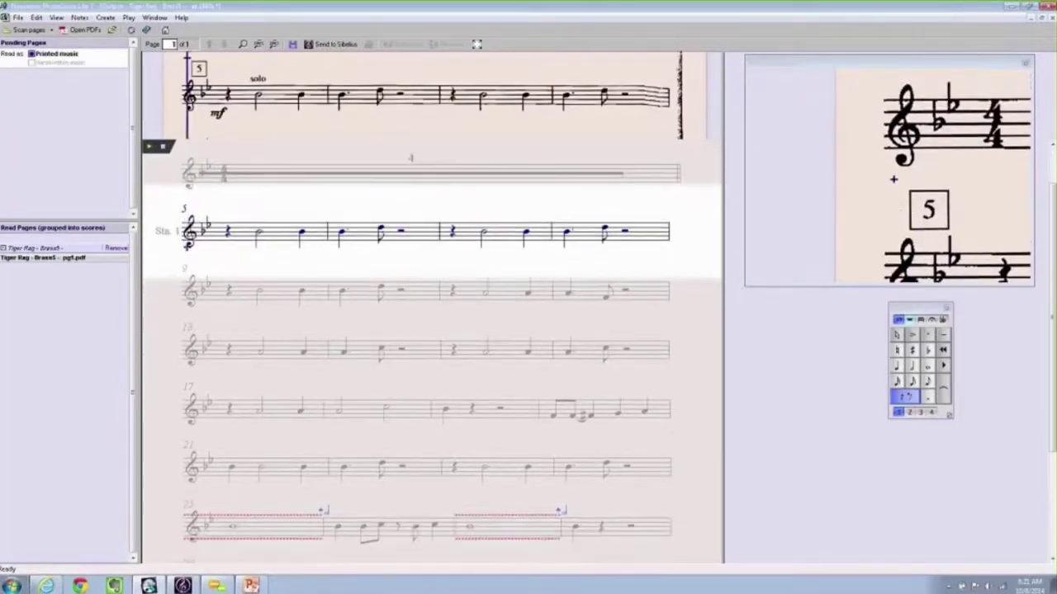
{"action": "scroll", "coordinate": [187, 247], "scroll_direction": "down", "scroll_amount": 2}
{"action": "scroll", "coordinate": [187, 246], "scroll_direction": "down", "scroll_amount": 1}
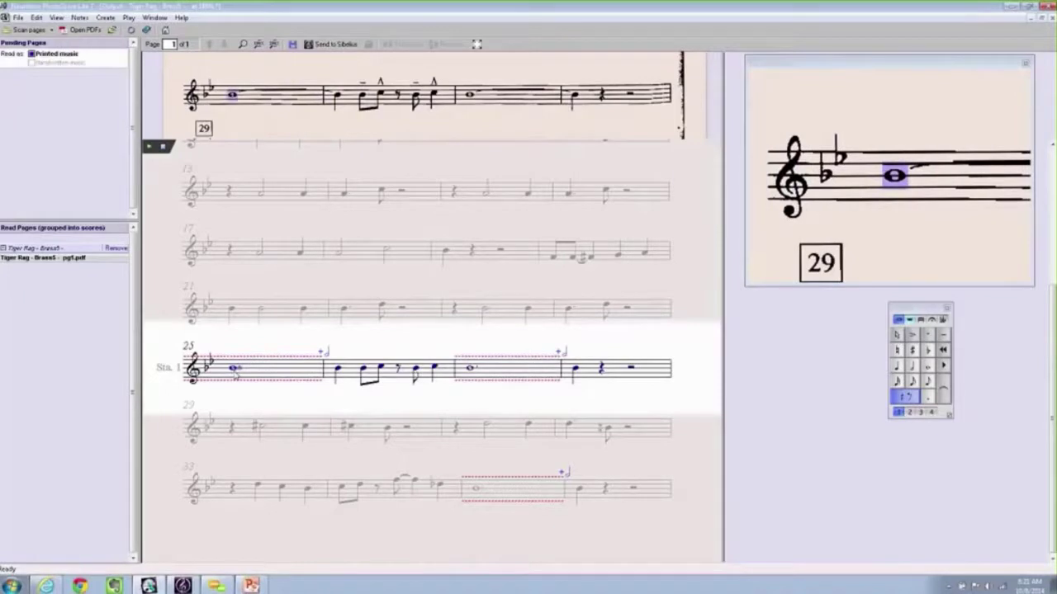
{"action": "left_click", "coordinate": [235, 368]}
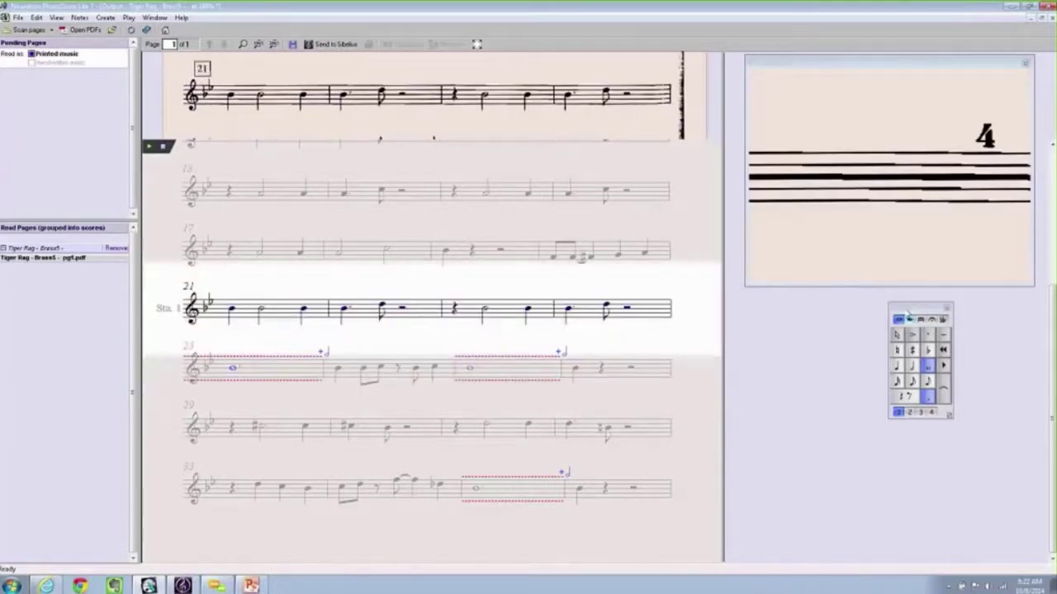
{"action": "left_click_drag", "start_coordinate": [910, 318], "coordinate": [810, 328]}
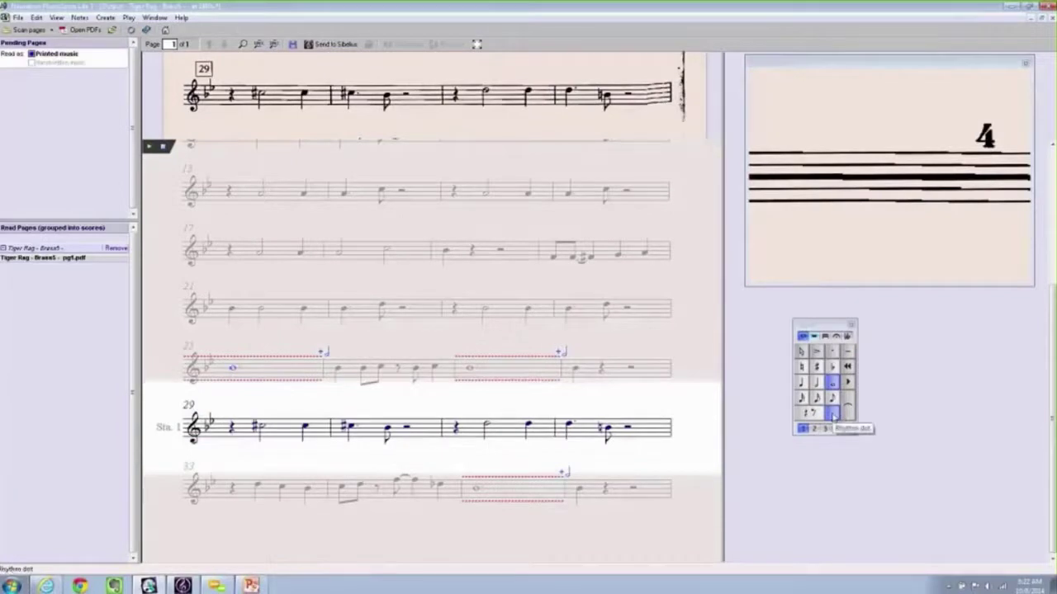
{"action": "left_click", "coordinate": [833, 417]}
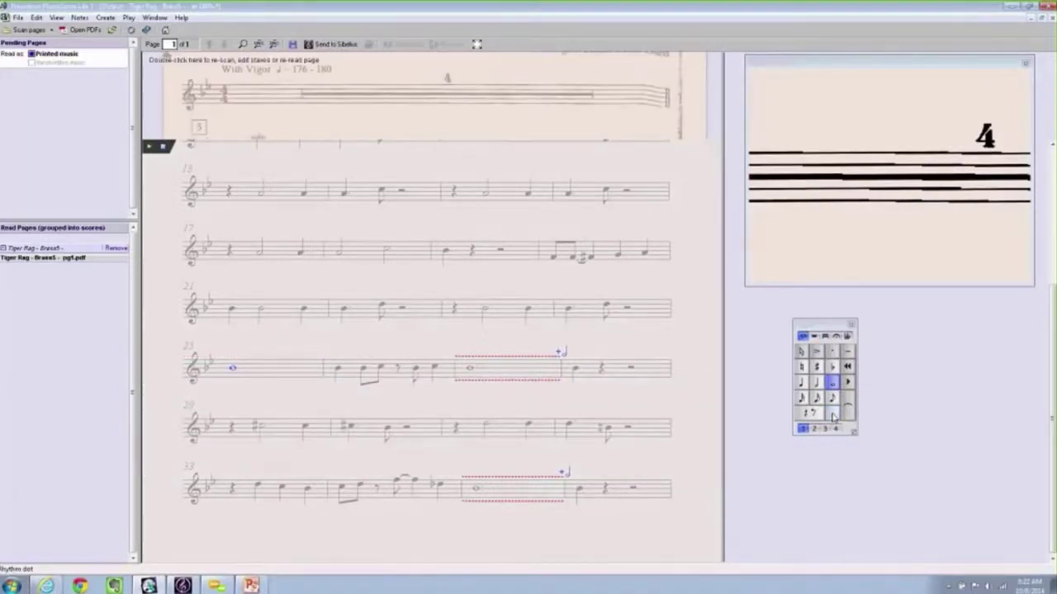
{"action": "key", "text": "space"}
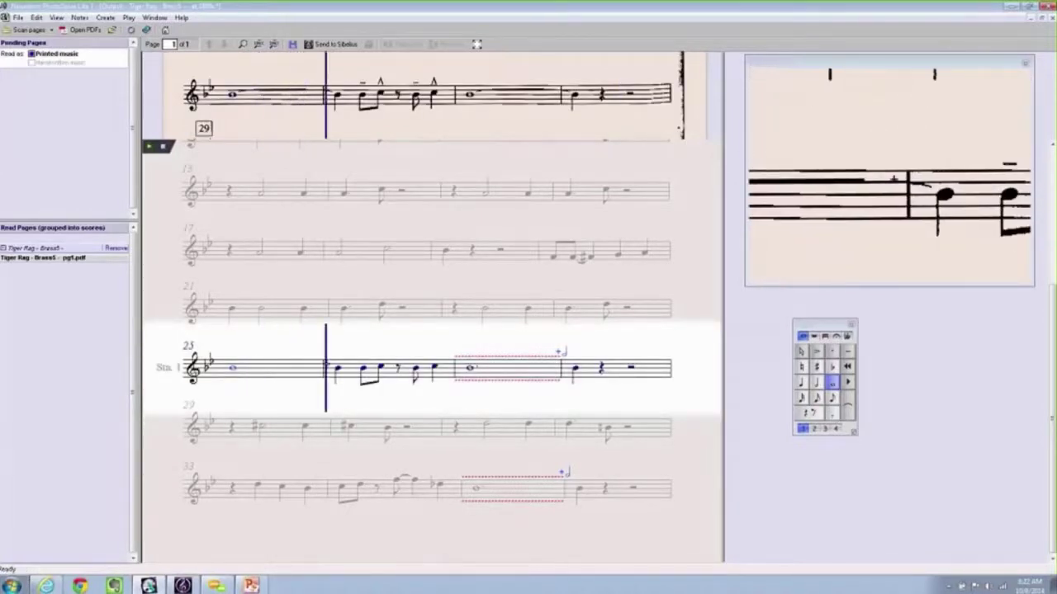
- Tie the whole note in bar 25 to the first note of the following bar
{"action": "left_click", "coordinate": [848, 405]}
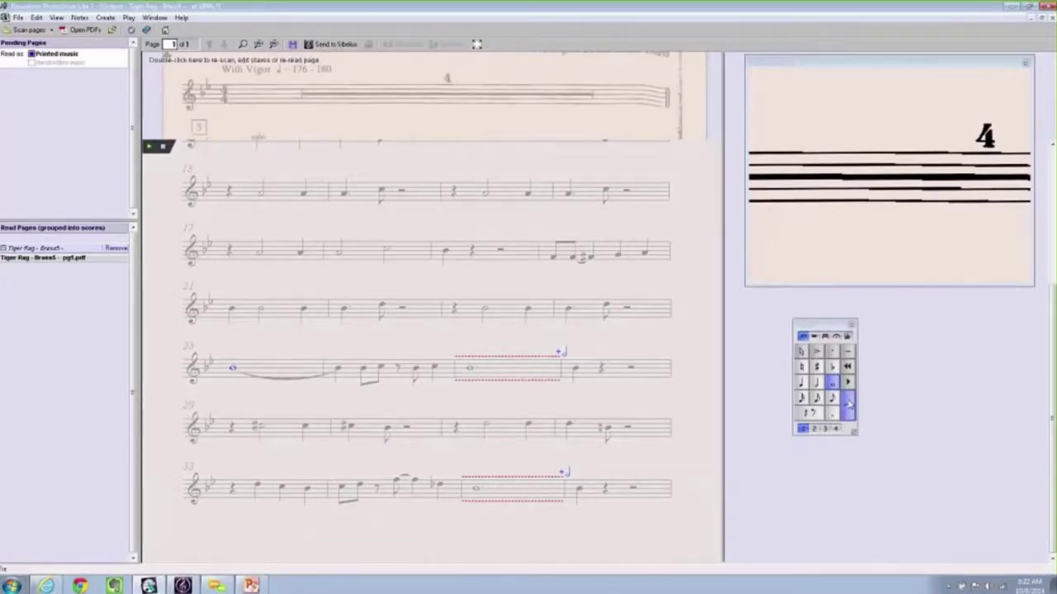
{"action": "key", "text": "space"}
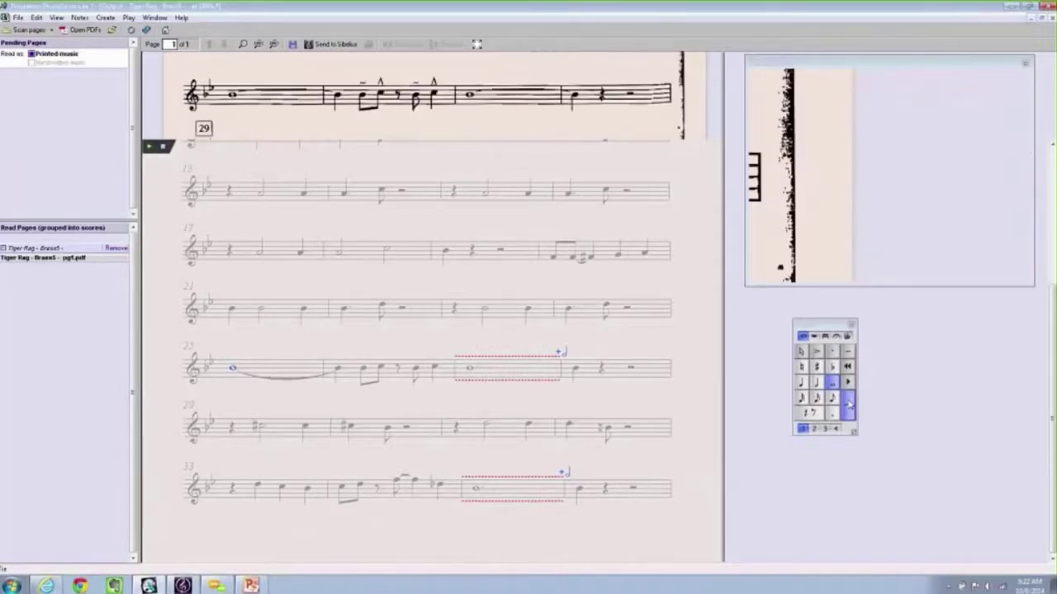
{"action": "key", "text": "space"}
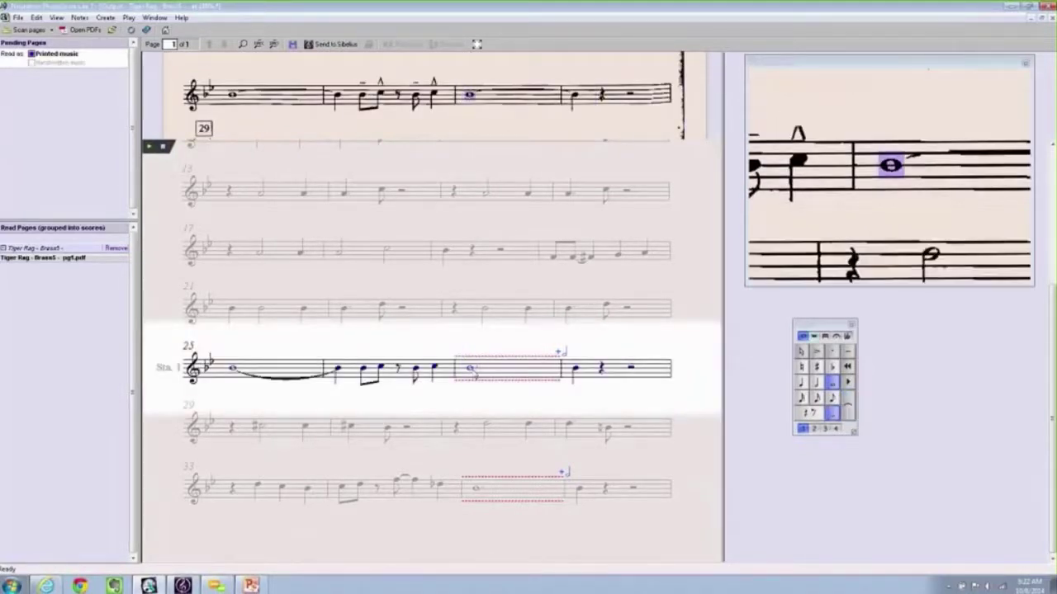
- Remove the rhythm dots from the whole notes in bars 27 and 35 and tie each to the note in the following bar
{"action": "key", "text": "Down"}
{"action": "key", "text": "Down"}
{"action": "key", "text": "Up"}
{"action": "key", "text": "Up"}
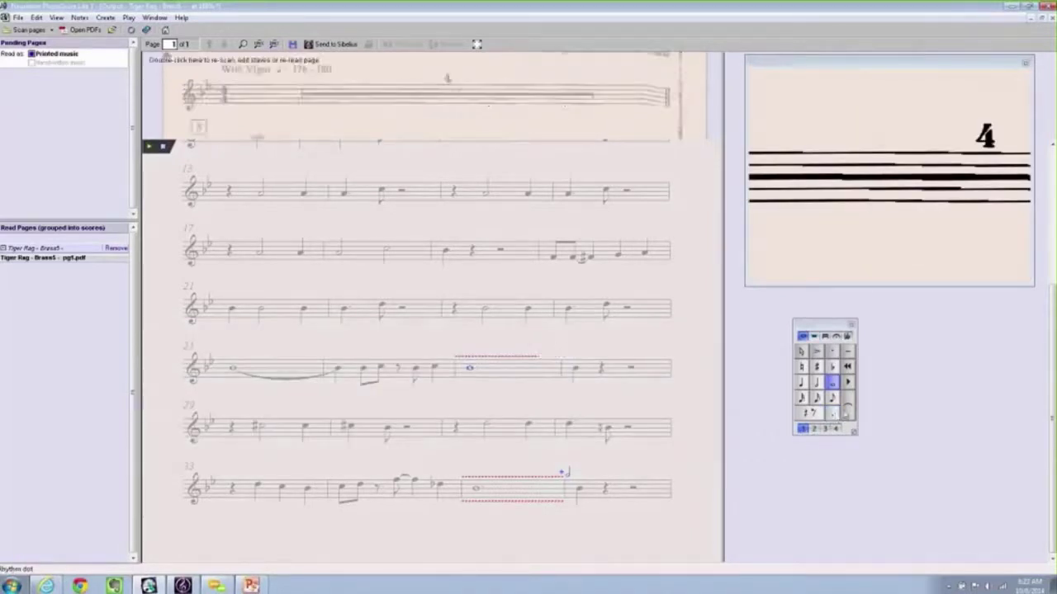
{"action": "left_click", "coordinate": [848, 411]}
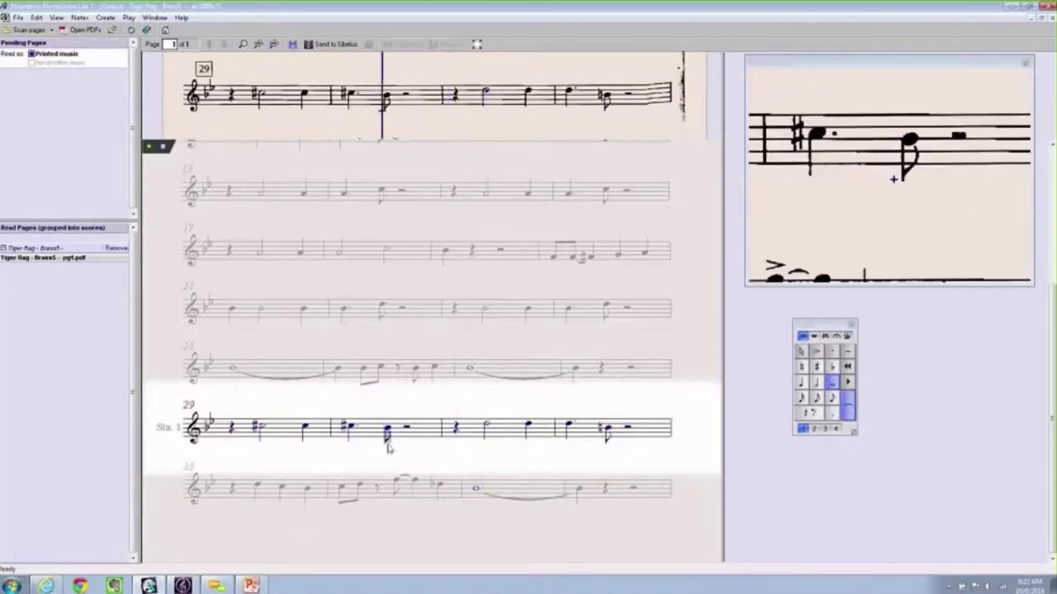
- Review all the corrected staves against the original scan, from the last line back to the first
{"action": "scroll", "coordinate": [383, 454], "scroll_direction": "up", "scroll_amount": 3}
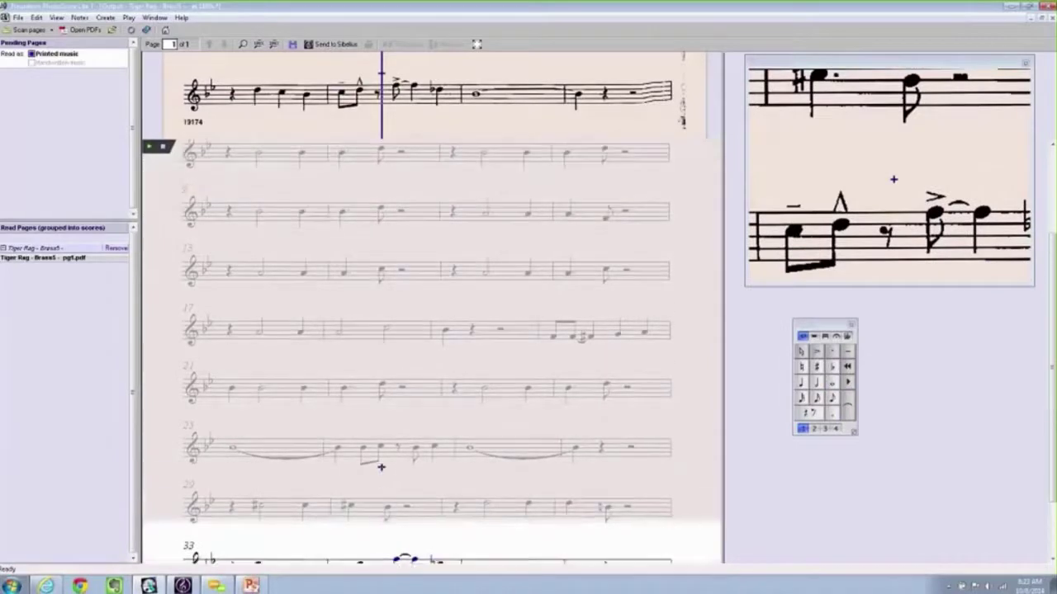
{"action": "scroll", "coordinate": [381, 469], "scroll_direction": "up", "scroll_amount": 5}
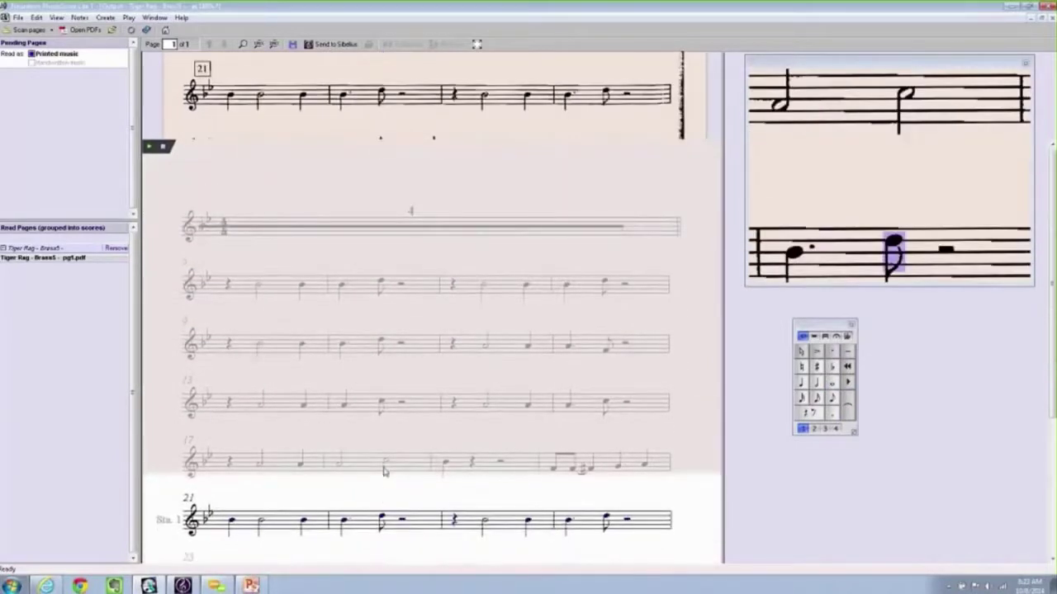
{"action": "scroll", "coordinate": [384, 472], "scroll_direction": "down", "scroll_amount": 7}
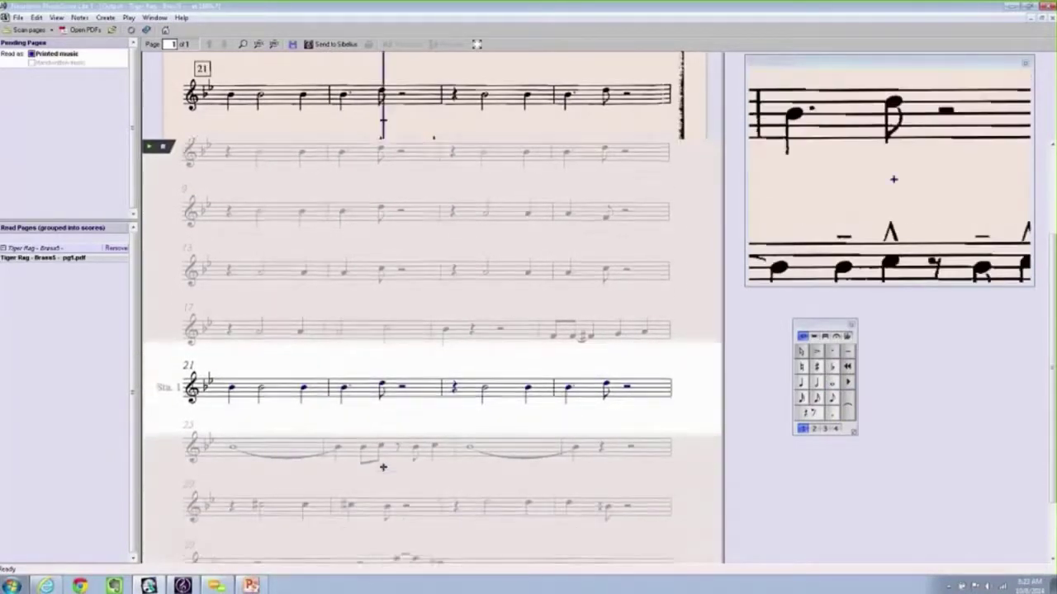
{"action": "scroll", "coordinate": [383, 464], "scroll_direction": "down", "scroll_amount": 1}
{"action": "scroll", "coordinate": [384, 464], "scroll_direction": "up", "scroll_amount": 8}
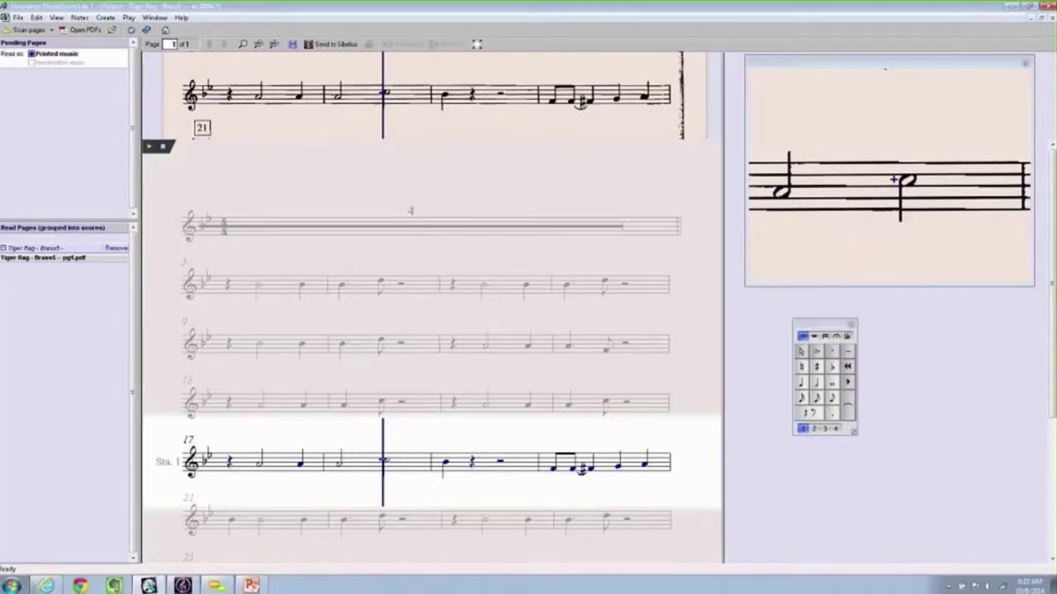
{"action": "scroll", "coordinate": [893, 179], "scroll_direction": "up", "scroll_amount": 1}
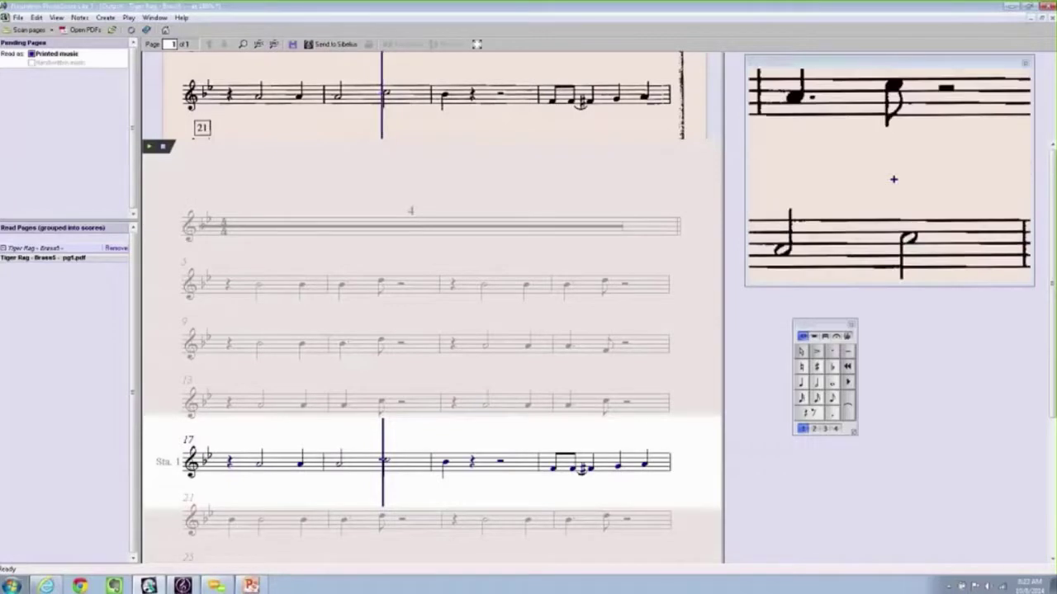
{"action": "key", "text": "space"}
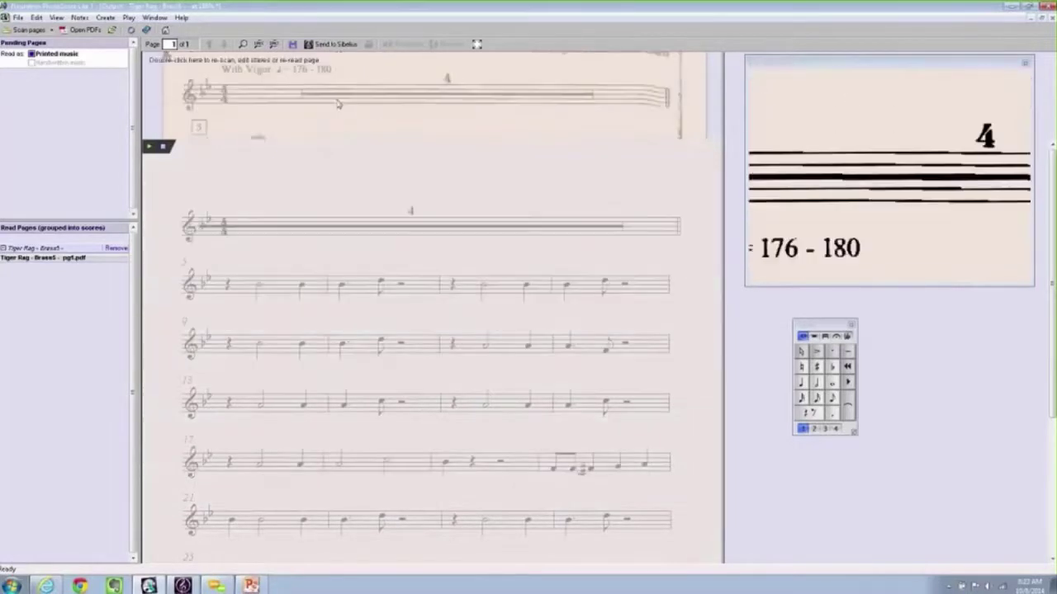
- Send the corrected score to Sibelius
{"action": "left_click", "coordinate": [331, 46]}
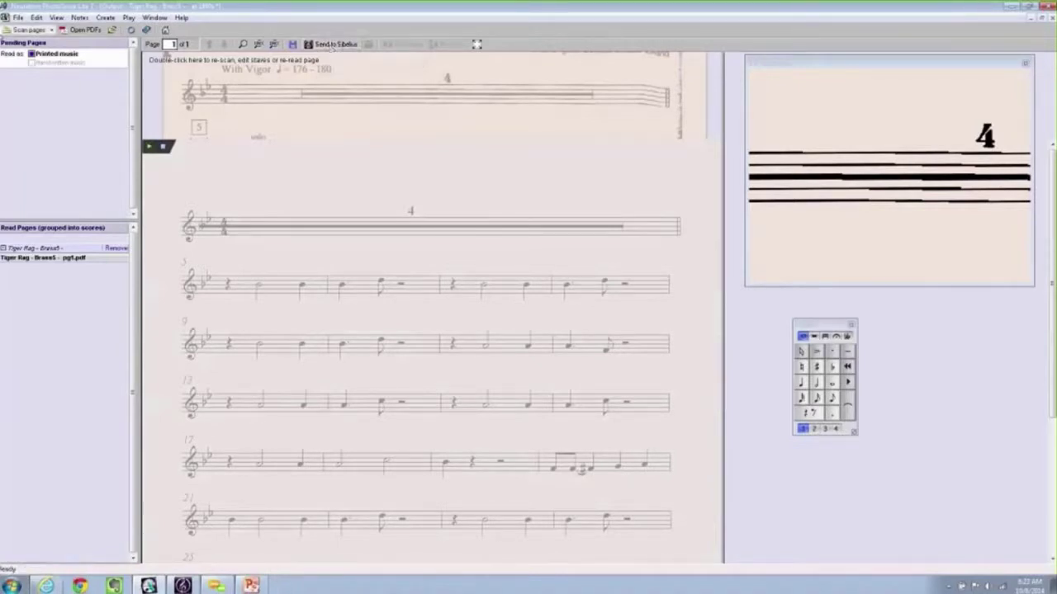
{"action": "left_click", "coordinate": [18, 19]}
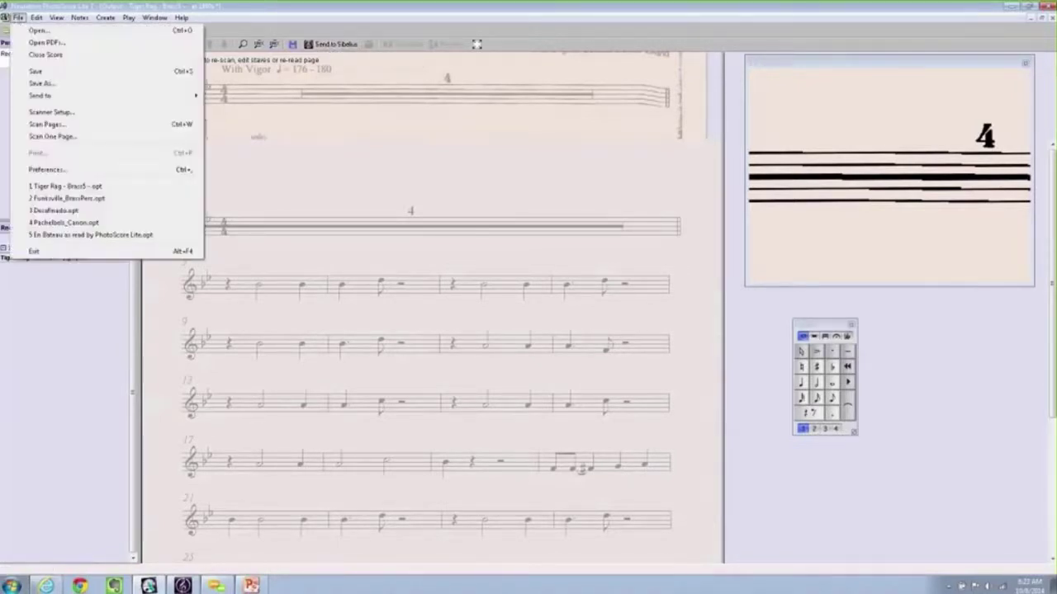
{"action": "mouse_move", "coordinate": [107, 99]}
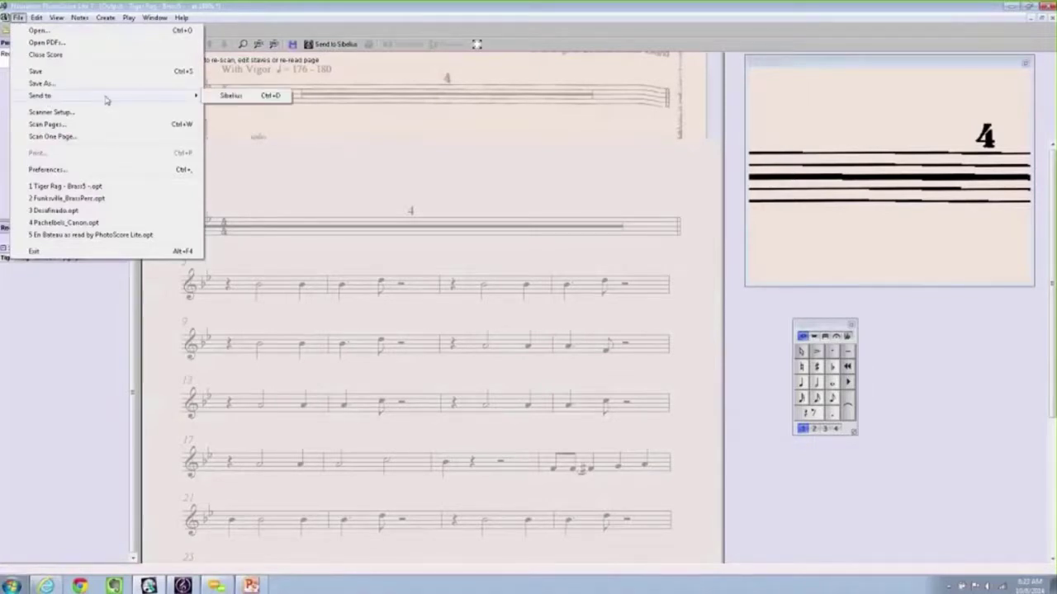
{"action": "left_click", "coordinate": [223, 96]}
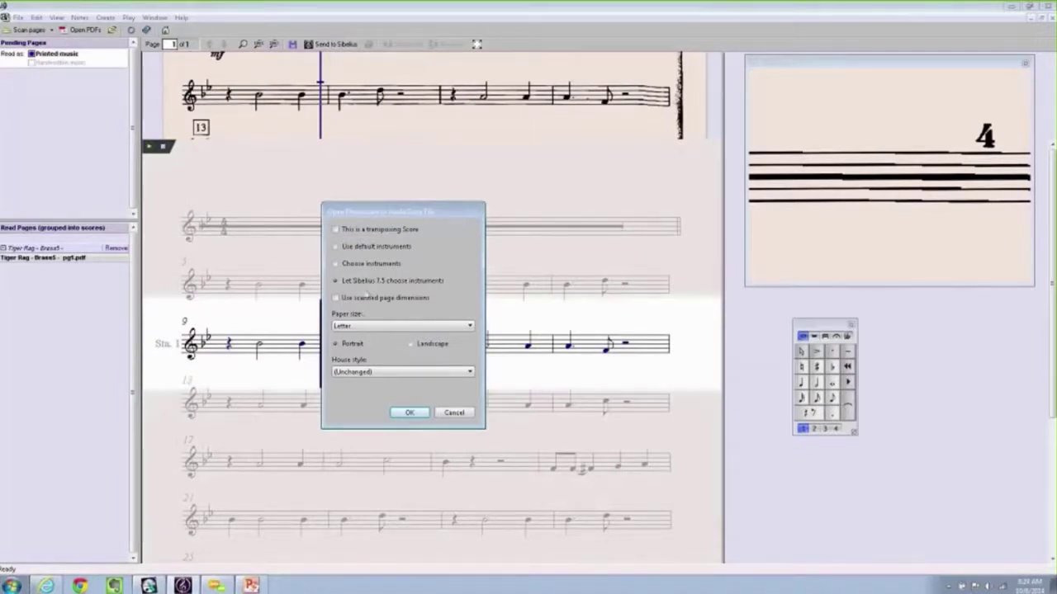
- Open the transferred score in Sibelius with the Choose instruments option, cancelling the instrument replacement for Staff 1
{"action": "left_click", "coordinate": [336, 265]}
{"action": "left_click", "coordinate": [410, 414]}
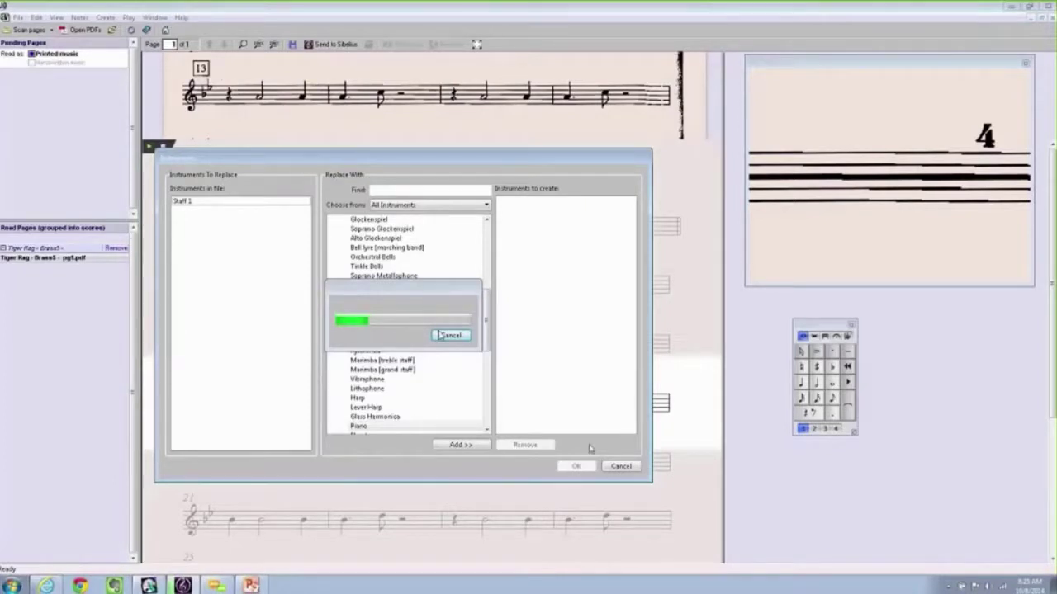
{"action": "left_click", "coordinate": [623, 467]}
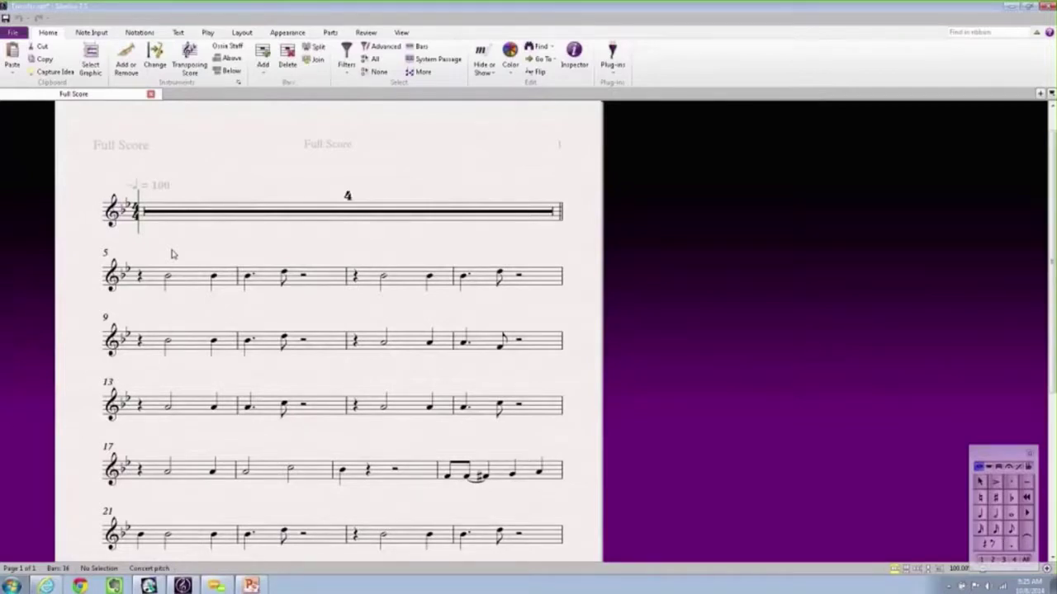
- Examine the Unnamed (treble staff) entry in the Edit Instruments settings with the opening four-bar rest selected, leaving the settings as they are
{"action": "left_click", "coordinate": [187, 199]}
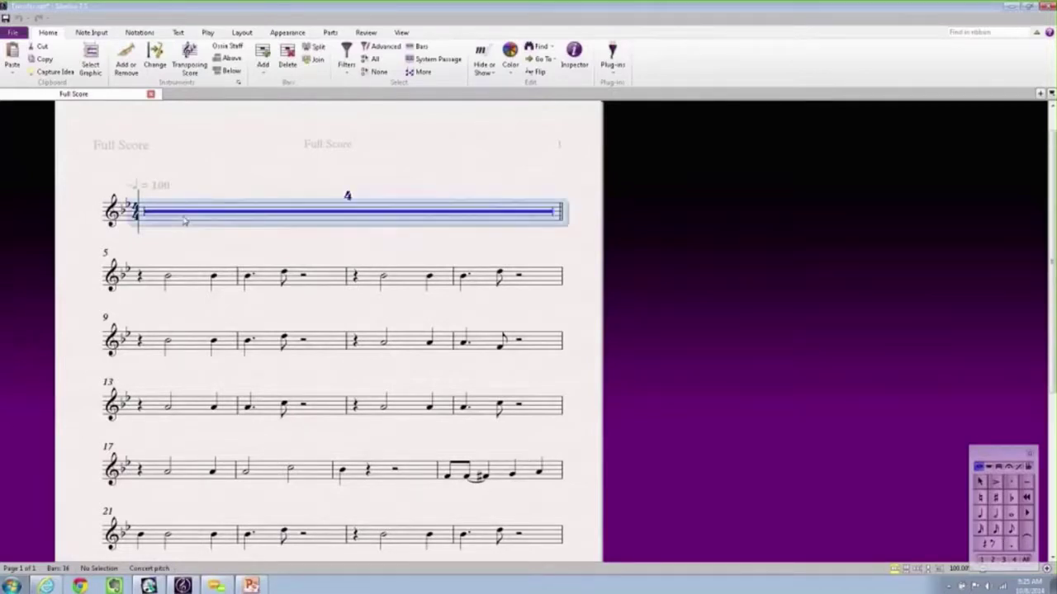
{"action": "left_click", "coordinate": [239, 83]}
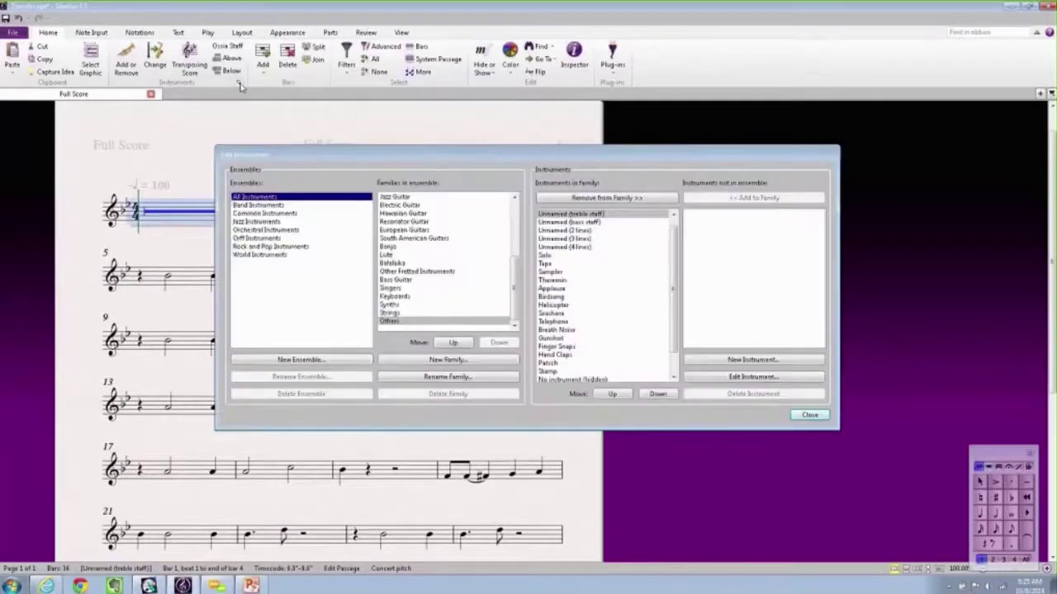
{"action": "left_click", "coordinate": [595, 216]}
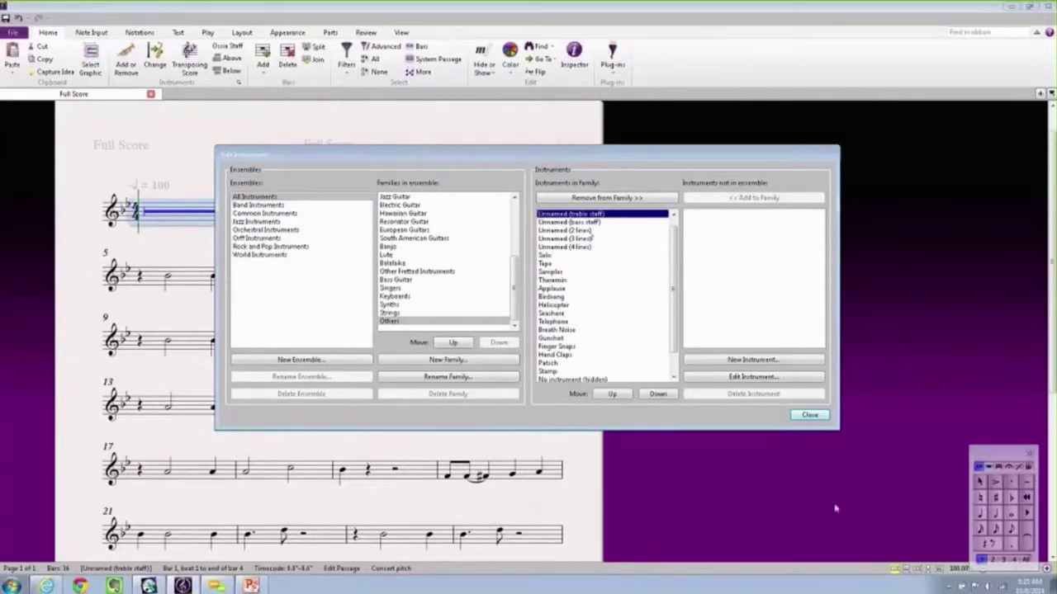
{"action": "left_click", "coordinate": [809, 417]}
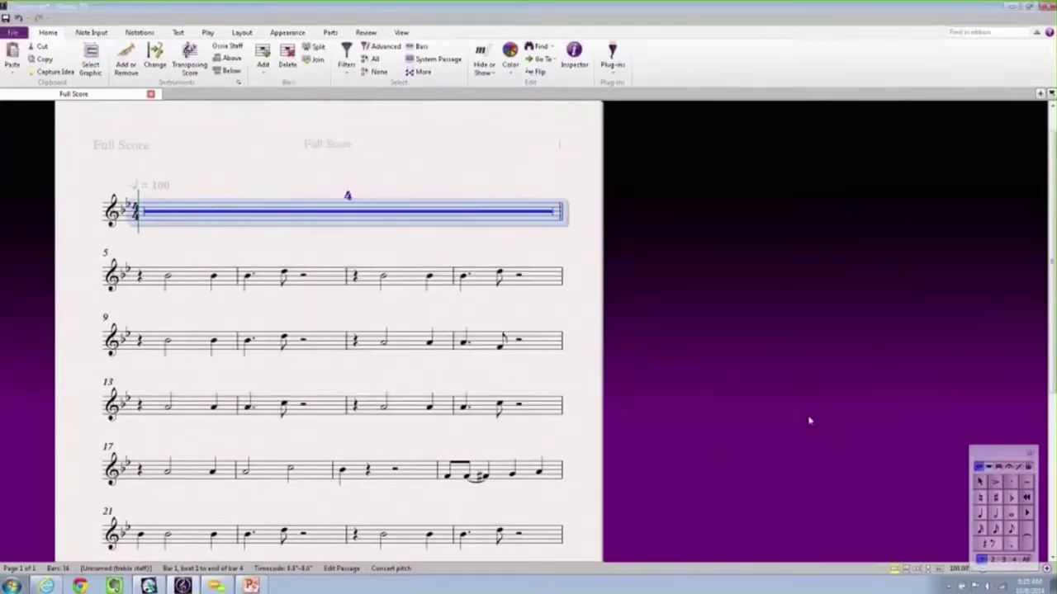
{"action": "left_click", "coordinate": [251, 260]}
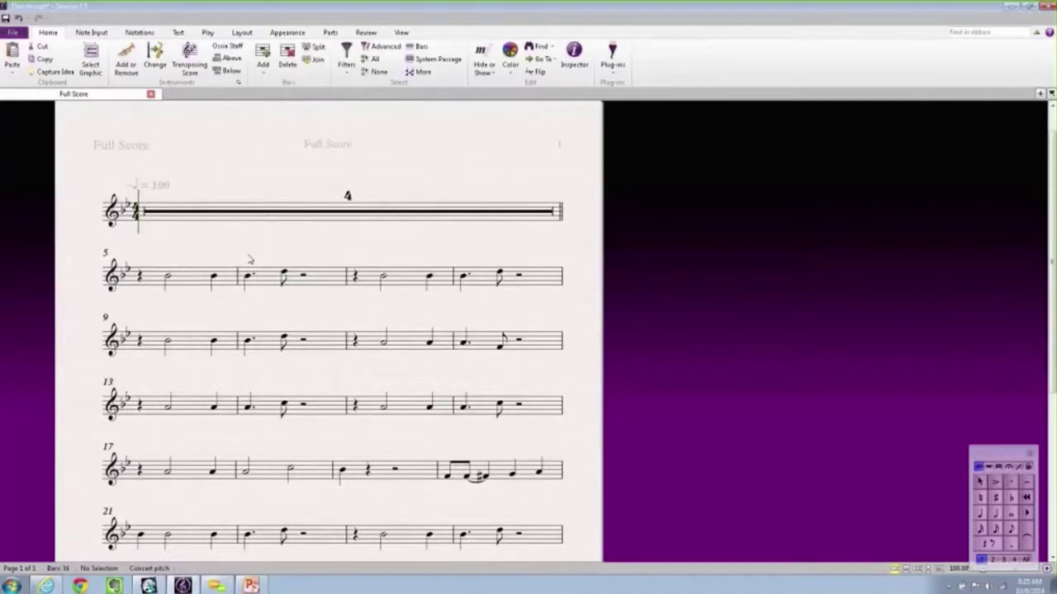
- Try stacking two thirds above the half note in bar 5, and undo both additions
{"action": "key", "text": "KP_5"}
{"action": "left_click", "coordinate": [168, 269]}
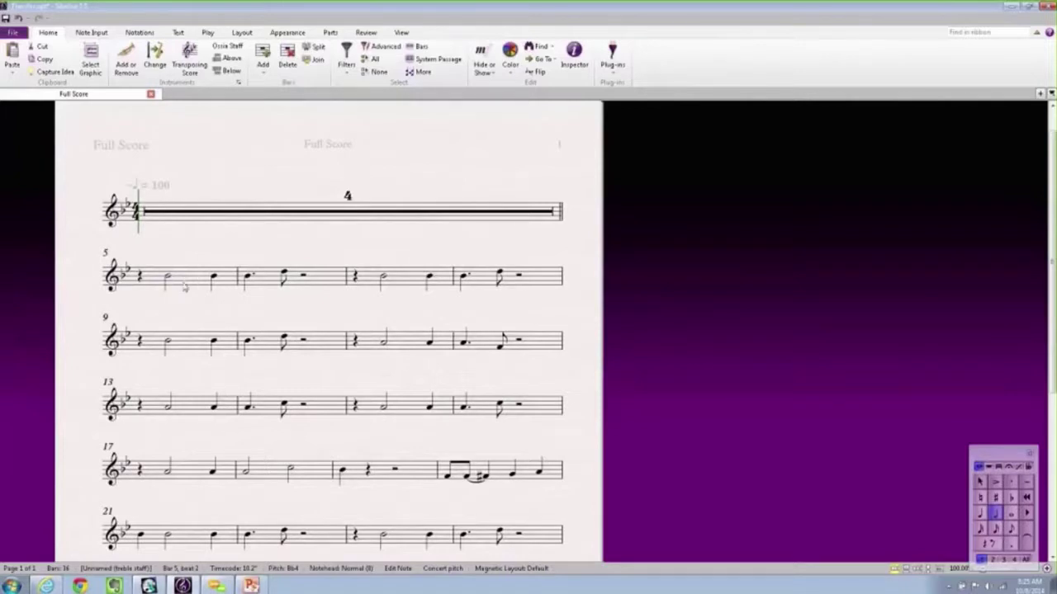
{"action": "key", "text": "3"}
{"action": "key", "text": "3"}
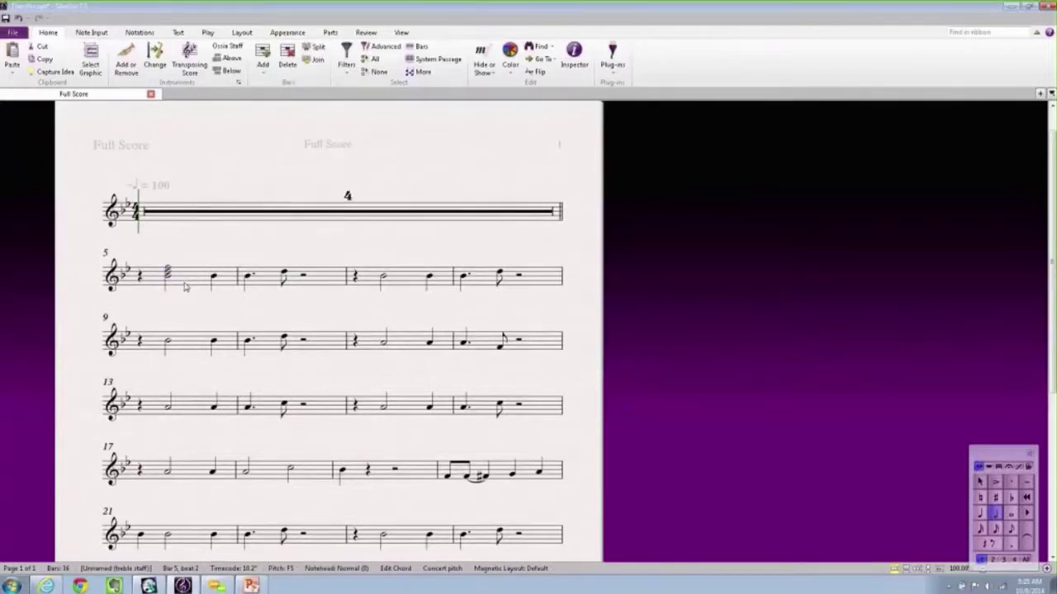
{"action": "key", "text": "ctrl+z"}
{"action": "key", "text": "ctrl+z"}
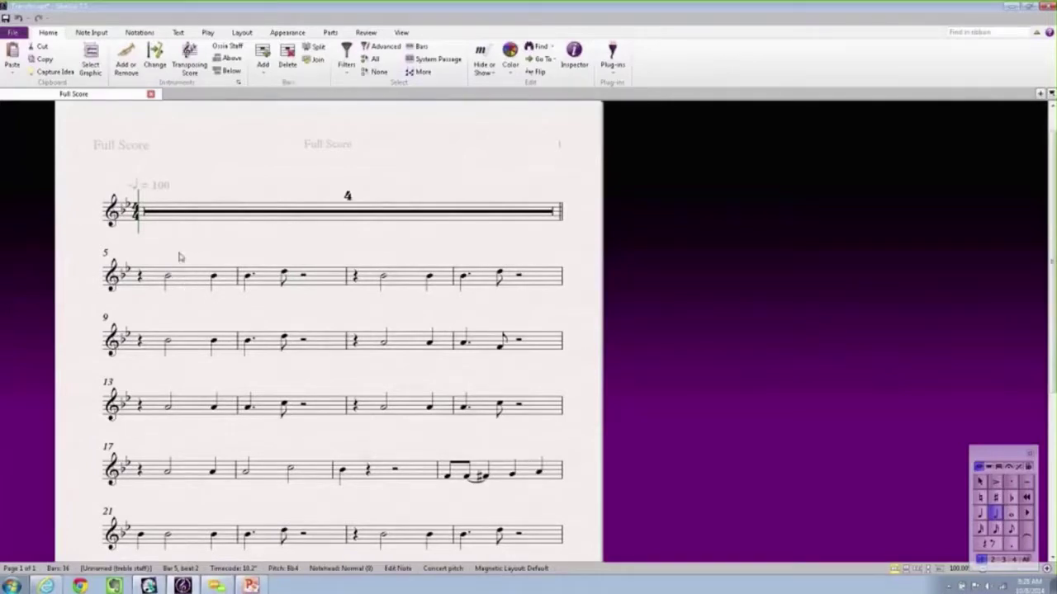
{"action": "key", "text": "Escape"}
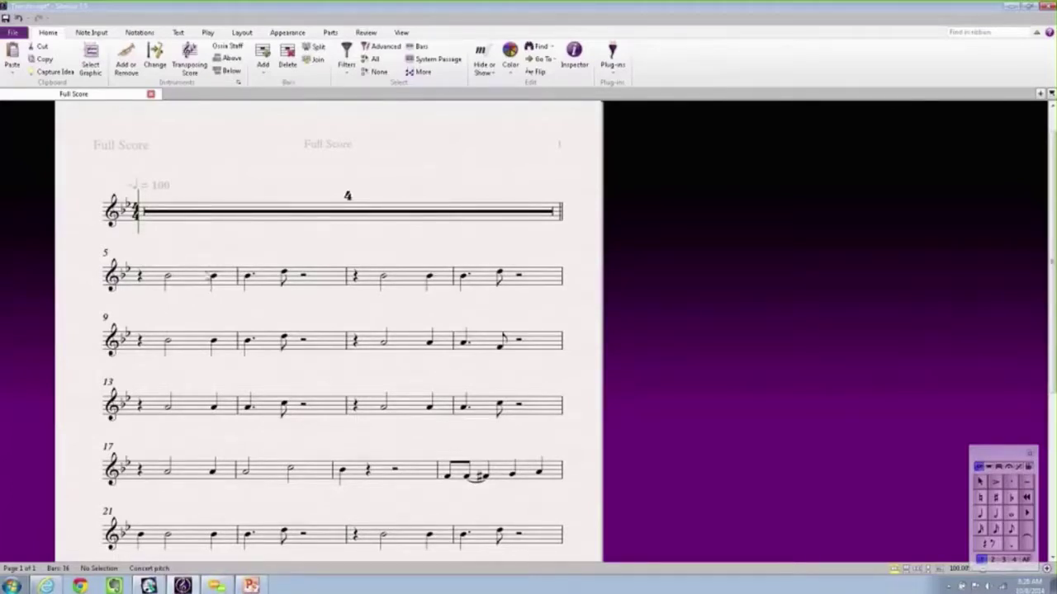
- Save the score as Tiger Rag.sib in the Scores folder of the Documents library
{"action": "left_click", "coordinate": [12, 32]}
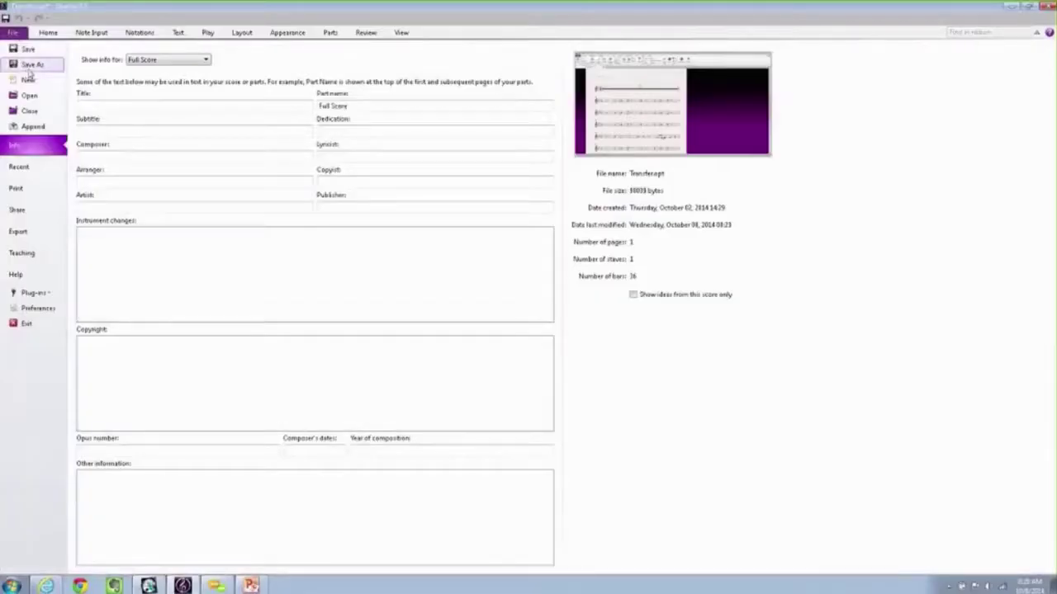
{"action": "left_click", "coordinate": [28, 66]}
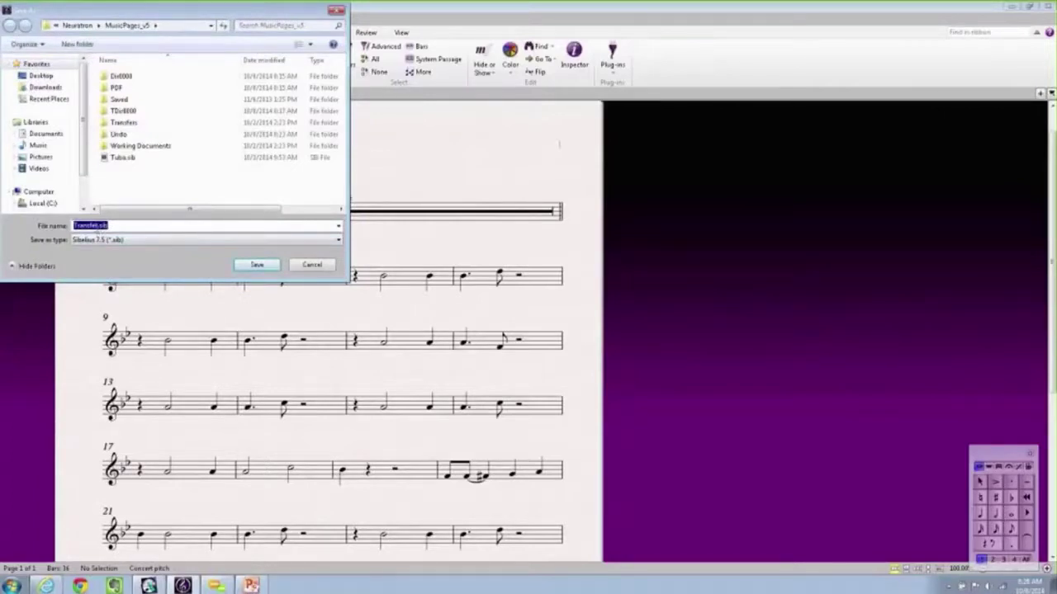
{"action": "left_click", "coordinate": [99, 226]}
{"action": "key", "text": "BackSpace"}
{"action": "key", "text": "BackSpace"}
{"action": "key", "text": "BackSpace"}
{"action": "key", "text": "BackSpace"}
{"action": "key", "text": "BackSpace"}
{"action": "key", "text": "BackSpace"}
{"action": "key", "text": "BackSpace"}
{"action": "key", "text": "BackSpace"}
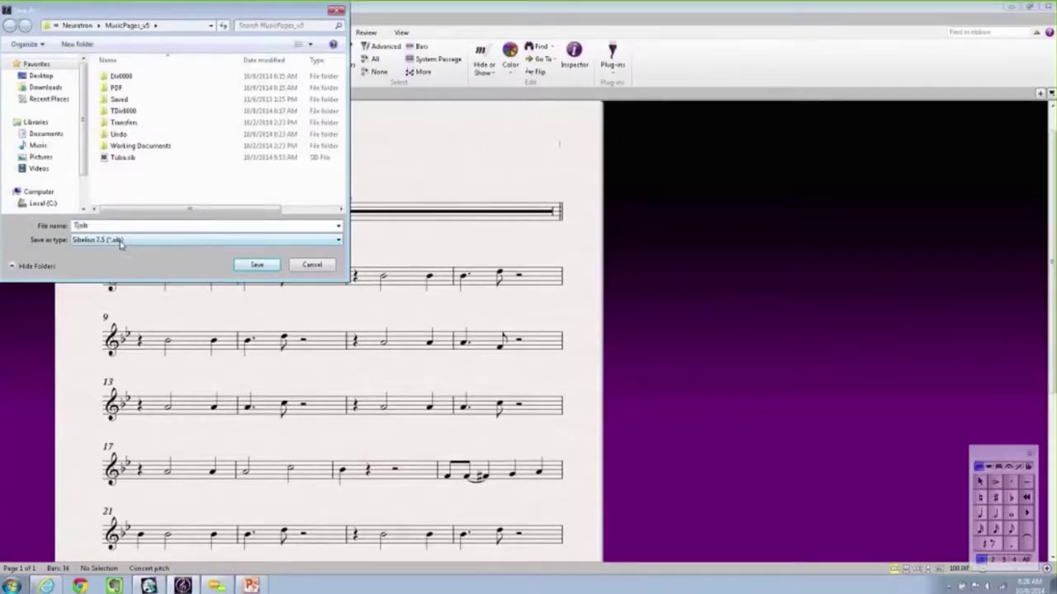
{"action": "type", "text": "uge"}
{"action": "type", "text": "r Rag.sib"}
{"action": "left_click", "coordinate": [46, 133]}
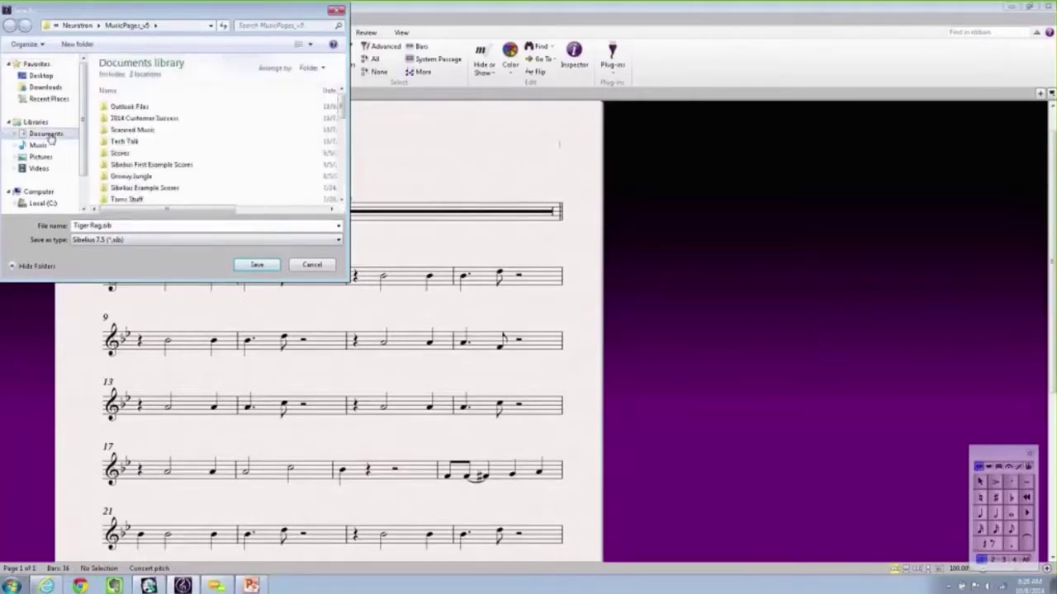
{"action": "double_click", "coordinate": [122, 153]}
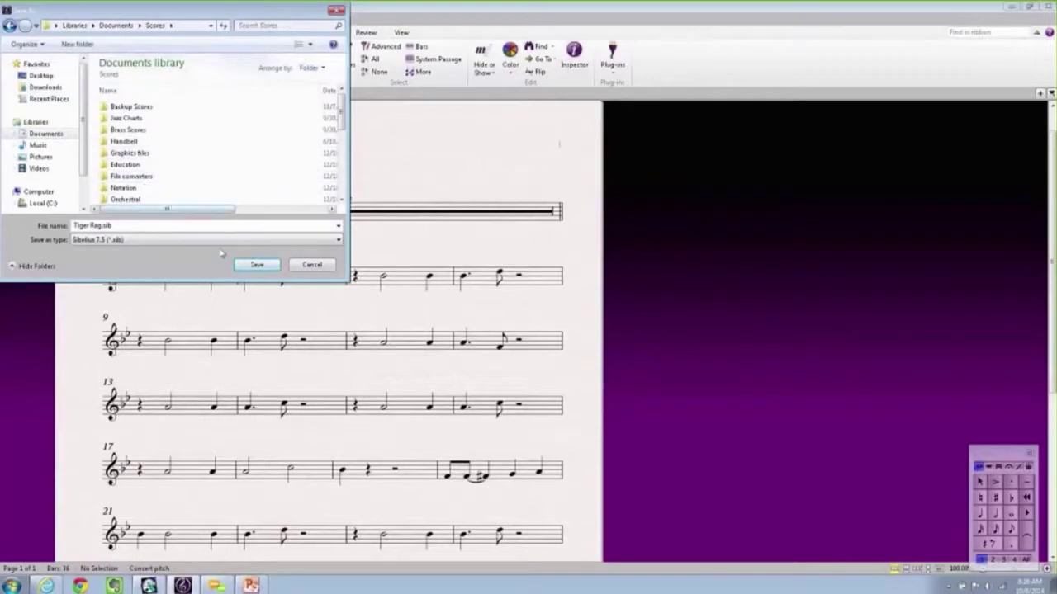
{"action": "left_click", "coordinate": [255, 265]}
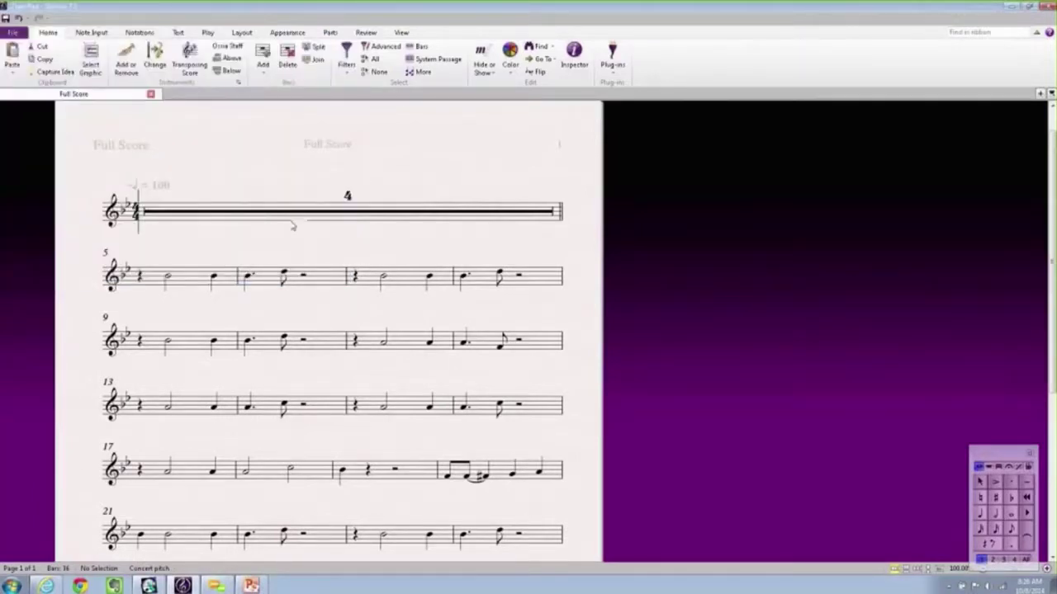
- Switch back to PhotoScore and close the Tiger Rag output score
{"action": "left_click", "coordinate": [1011, 8]}
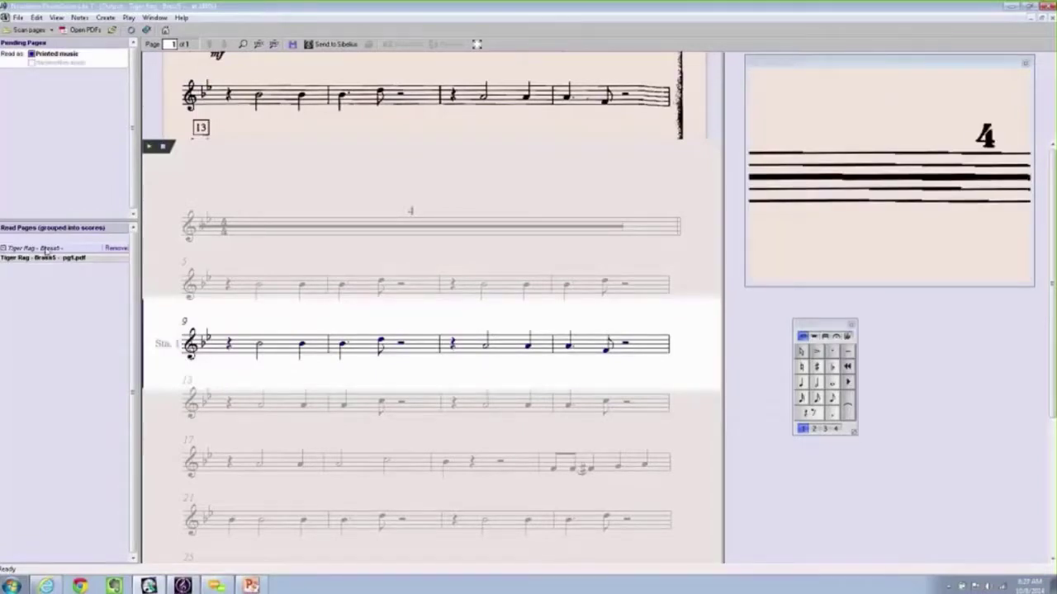
{"action": "mouse_move", "coordinate": [113, 257]}
{"action": "left_click", "coordinate": [114, 249]}
{"action": "left_click", "coordinate": [18, 17]}
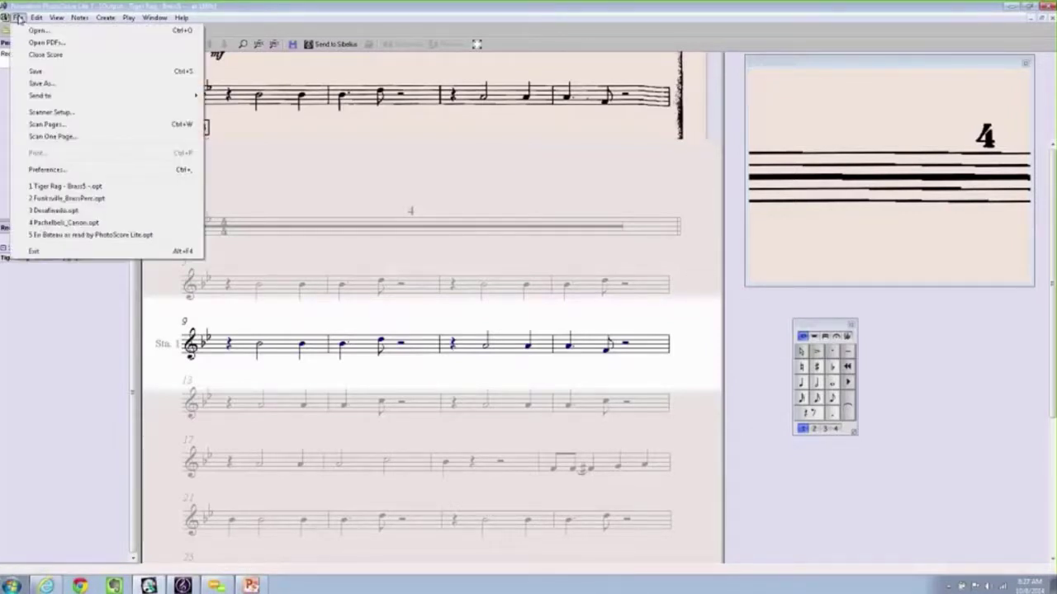
{"action": "left_click", "coordinate": [29, 54]}
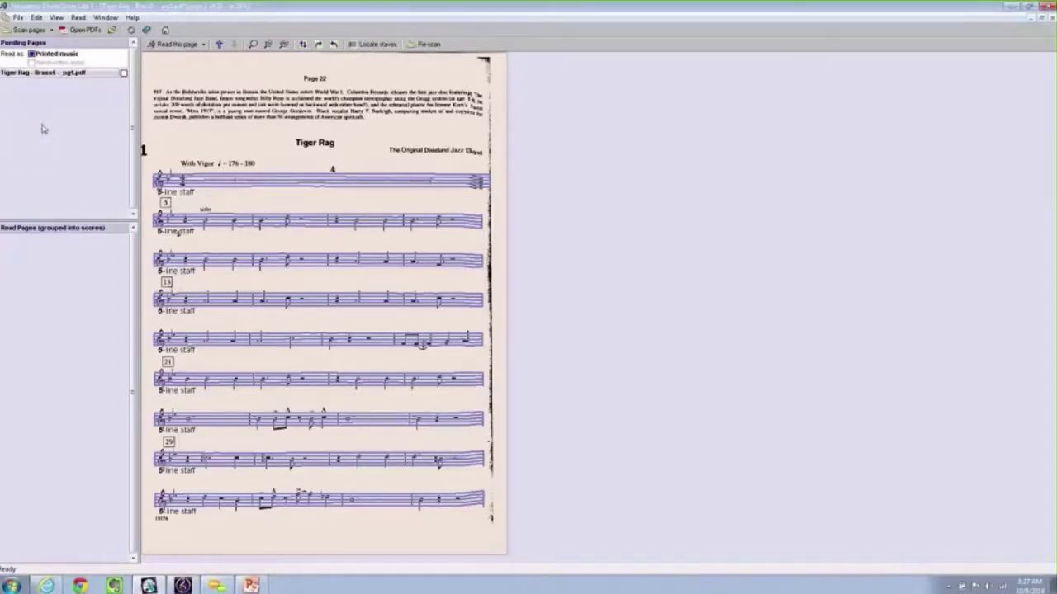
- Remove the scanned Tiger Rag page from the pending pages, confirming the removal
{"action": "mouse_move", "coordinate": [48, 76]}
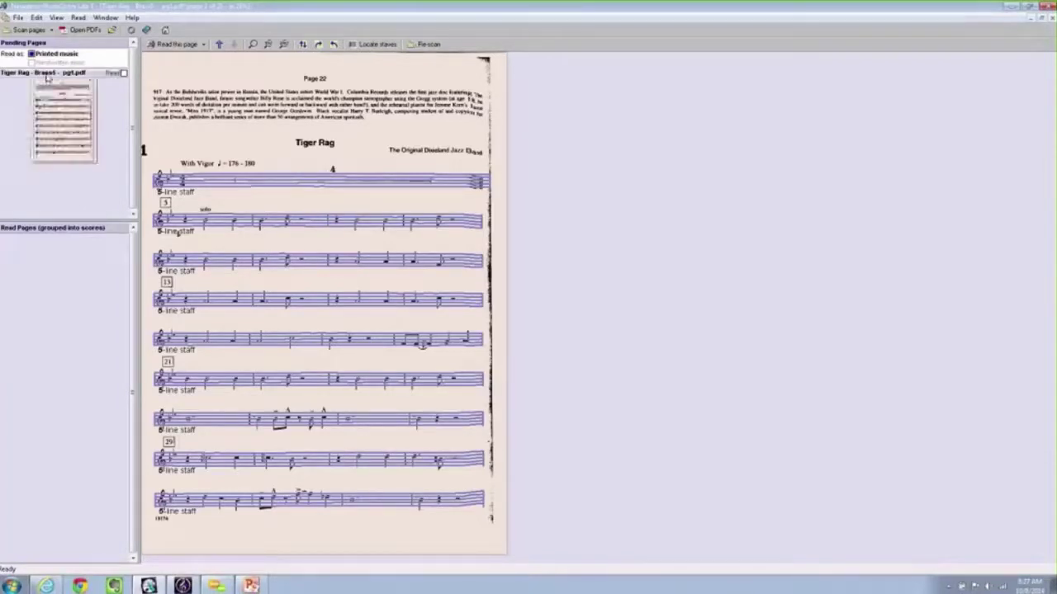
{"action": "left_click", "coordinate": [93, 75]}
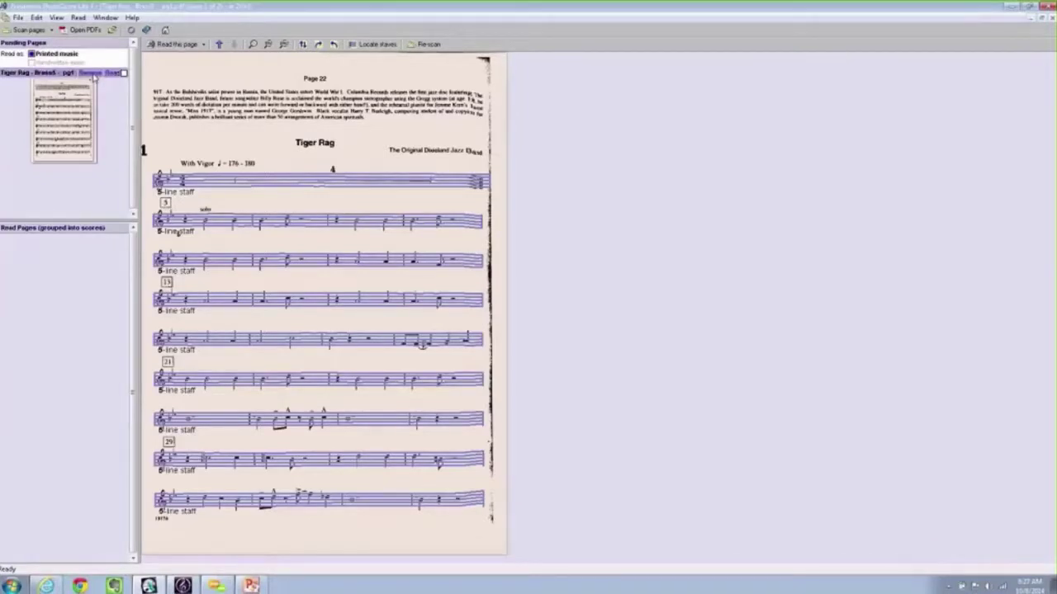
{"action": "left_click", "coordinate": [90, 73]}
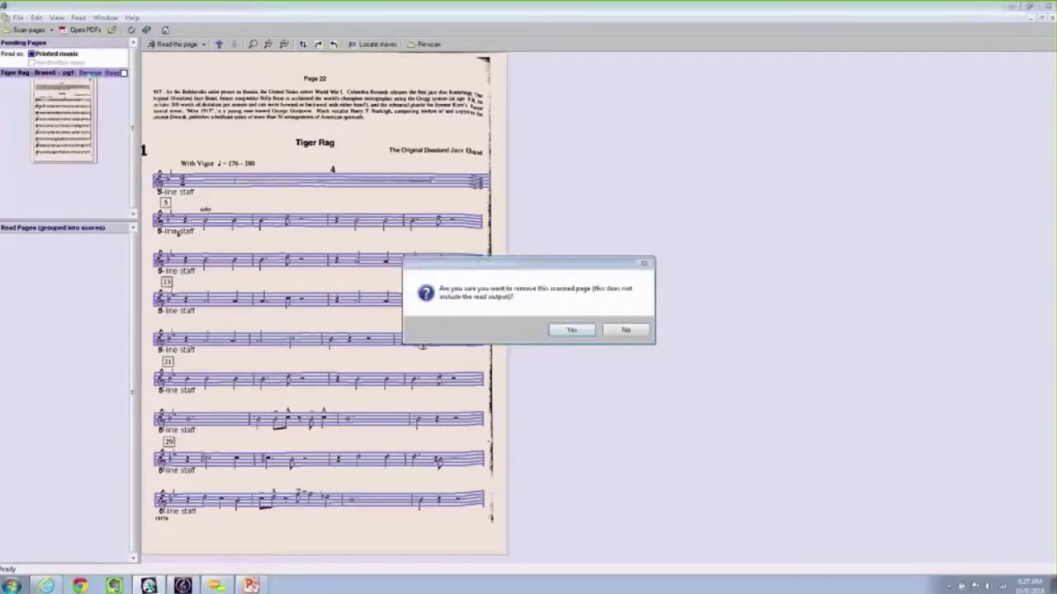
{"action": "left_click", "coordinate": [576, 333]}
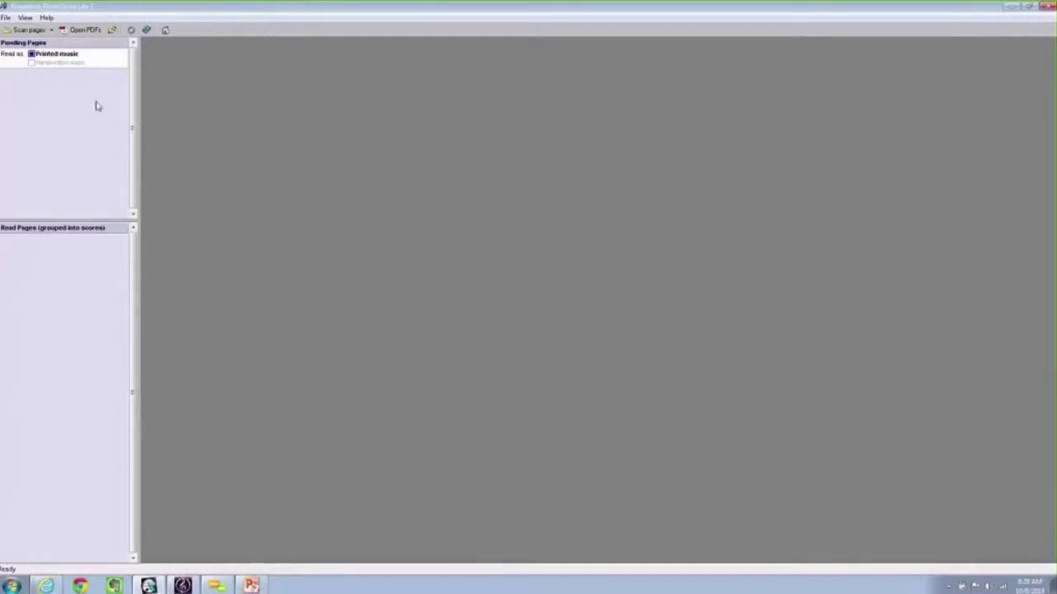
- Import all five pages of james_bond_brass_quartet.pdf from the Charts for PS folder
{"action": "left_click", "coordinate": [85, 31]}
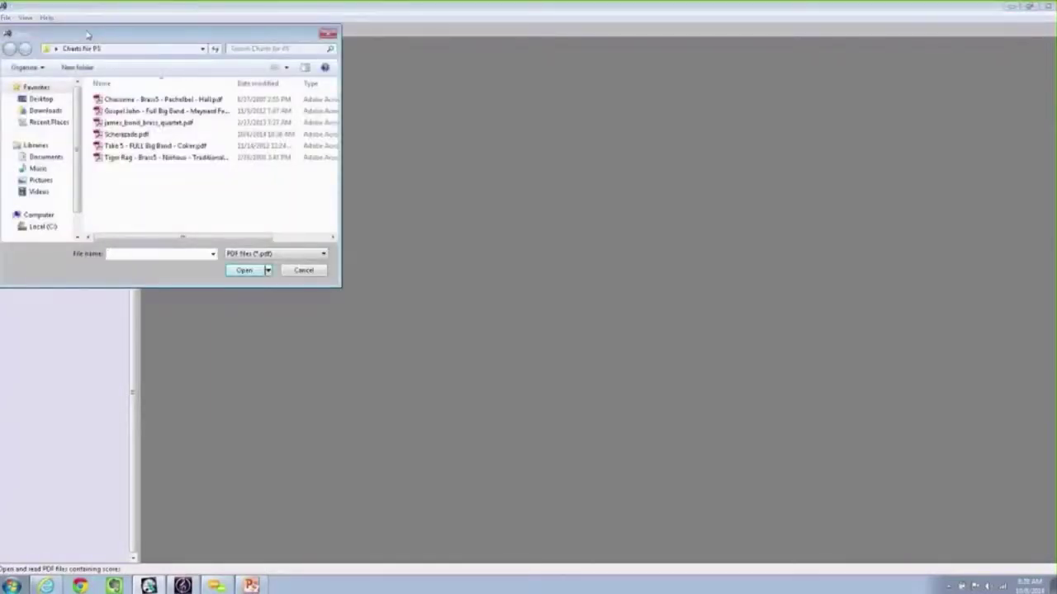
{"action": "left_click", "coordinate": [109, 125]}
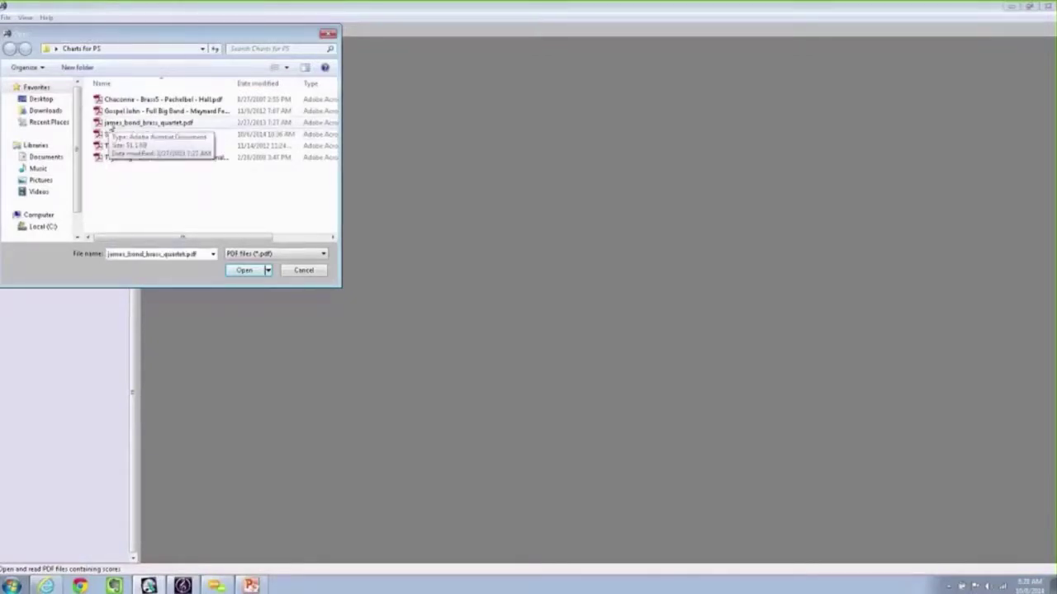
{"action": "left_click", "coordinate": [244, 270]}
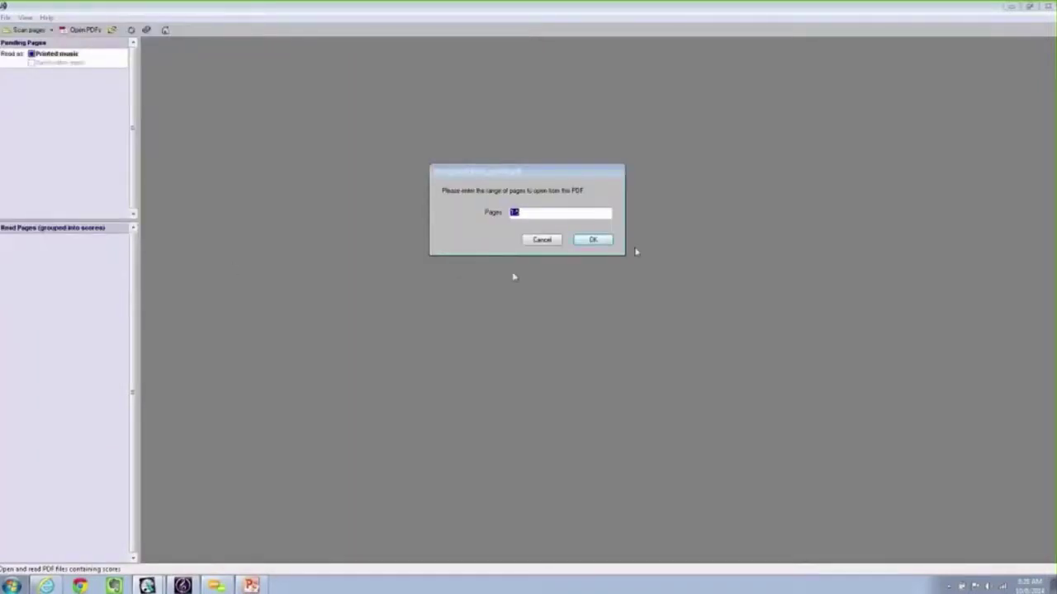
{"action": "left_click", "coordinate": [592, 240]}
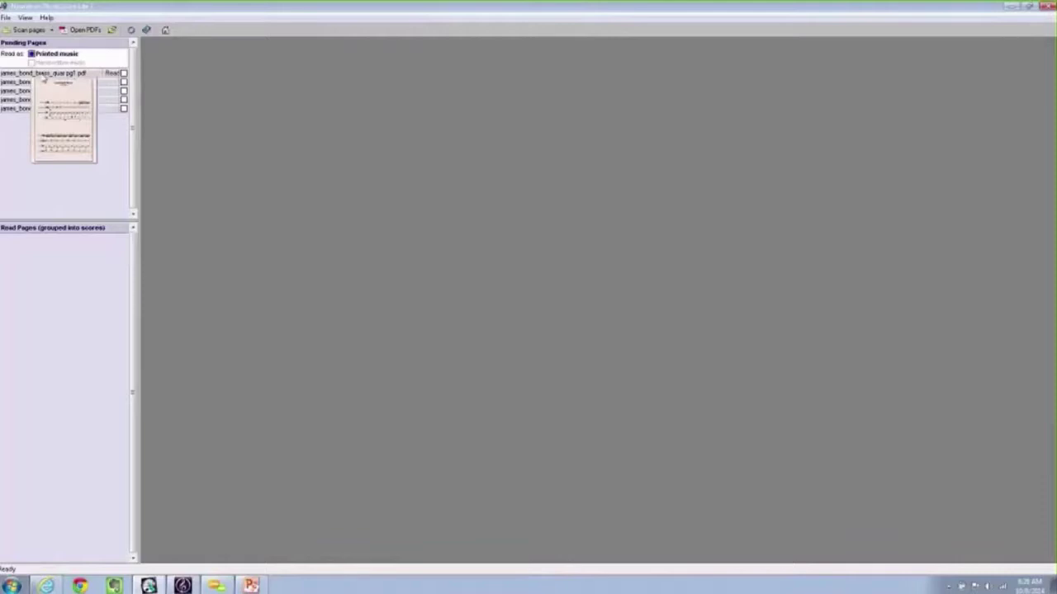
- Display page 1 of the James Bond brass quartet and locate its staves
{"action": "left_click", "coordinate": [48, 103]}
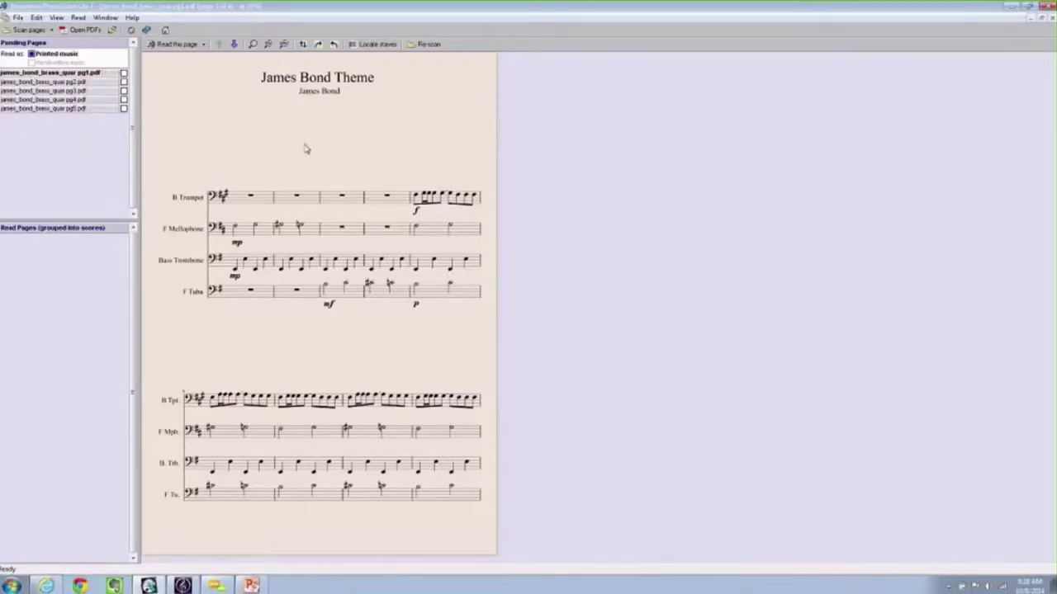
{"action": "left_click", "coordinate": [376, 45]}
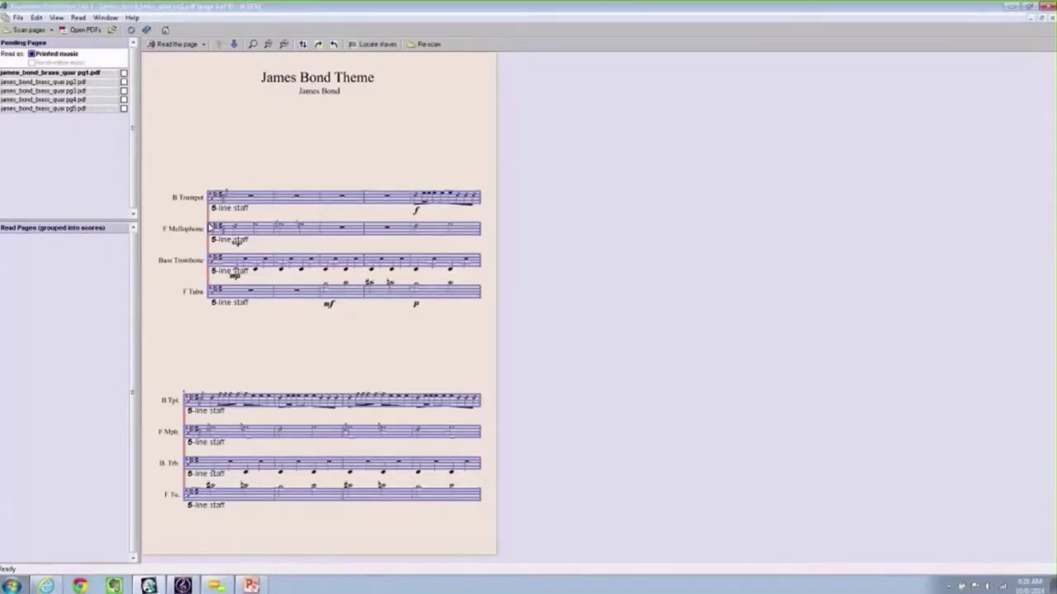
- Examine the detected Trumpet and Mellophone staves in the first system and how the system's staves are joined
{"action": "left_click", "coordinate": [343, 197]}
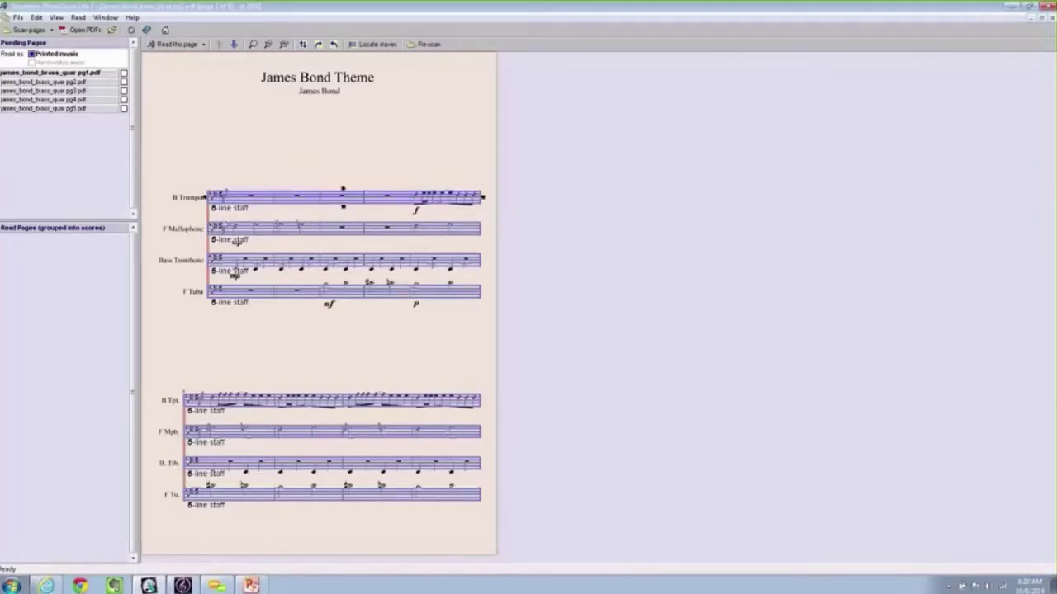
{"action": "left_click", "coordinate": [234, 231]}
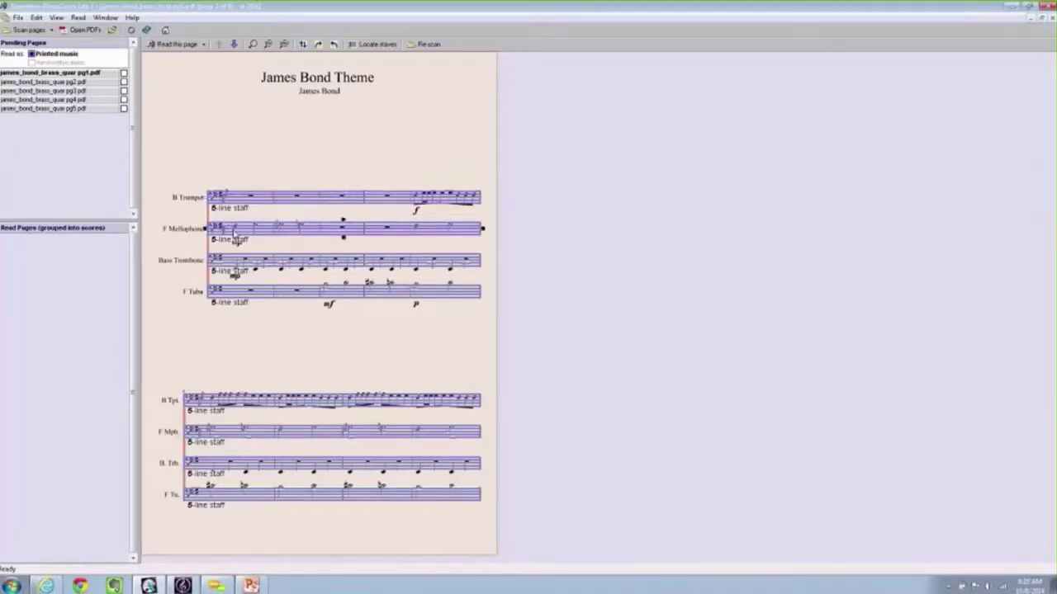
{"action": "left_click", "coordinate": [245, 199]}
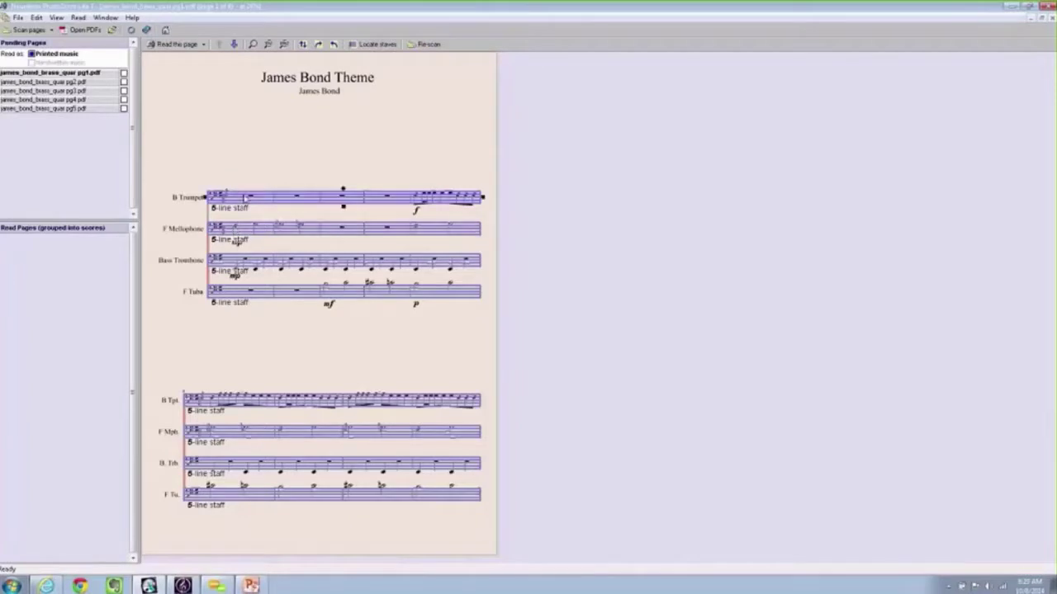
{"action": "left_click", "coordinate": [233, 232]}
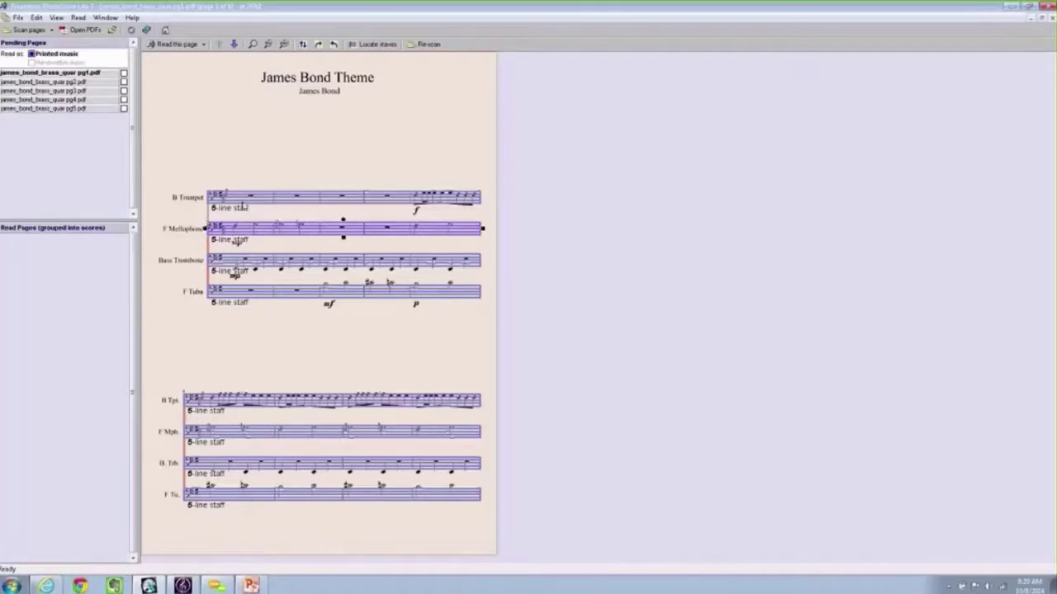
{"action": "left_click", "coordinate": [242, 198]}
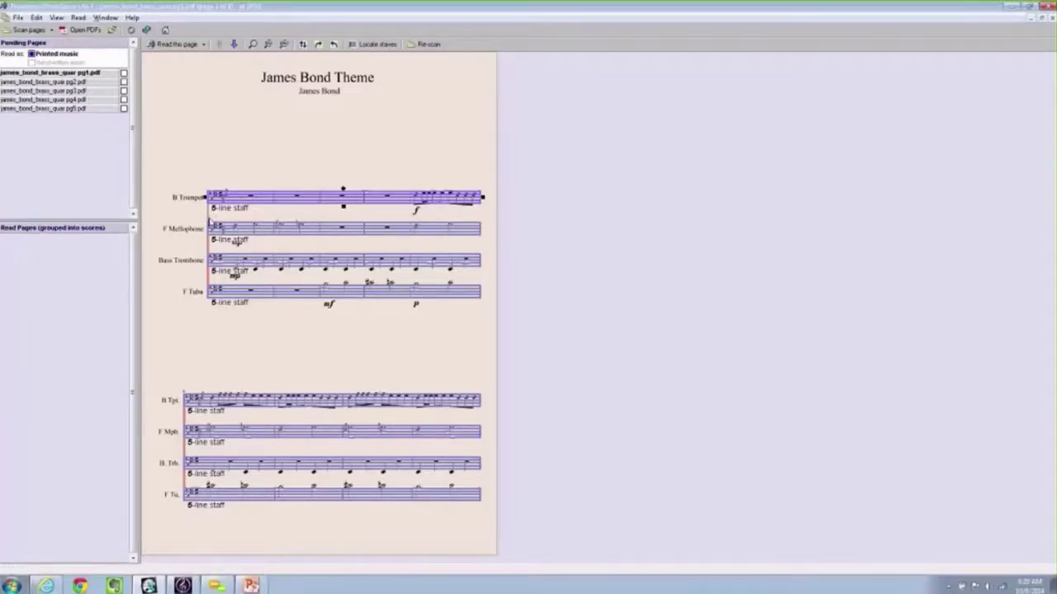
{"action": "left_click", "coordinate": [190, 215]}
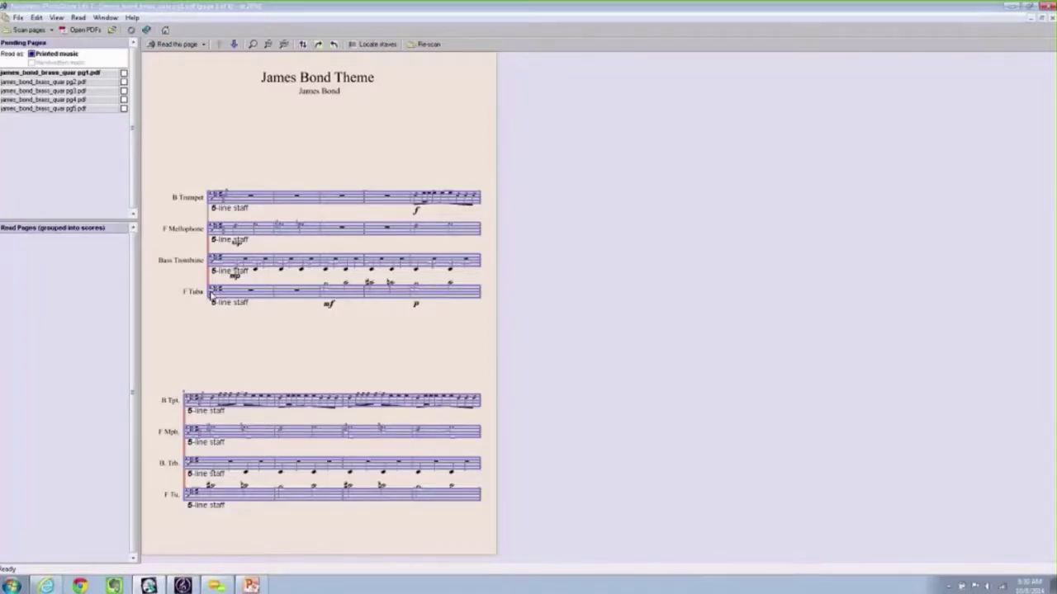
{"action": "left_click", "coordinate": [234, 199]}
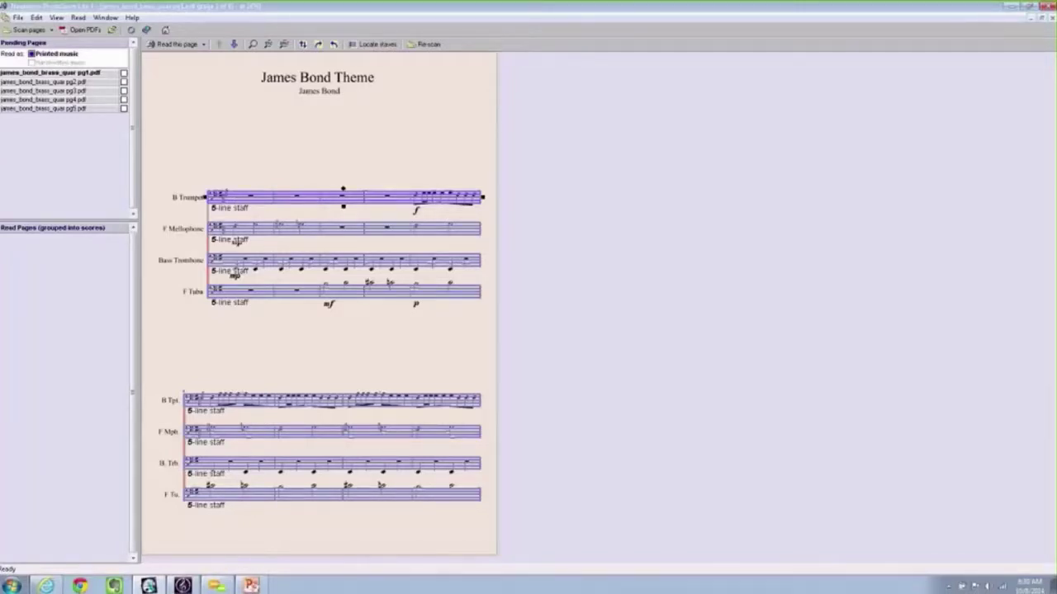
- Check the Mellophone staff in the first system, clear the staff selection, and read page 1 of the James Bond quartet
{"action": "left_click", "coordinate": [239, 234]}
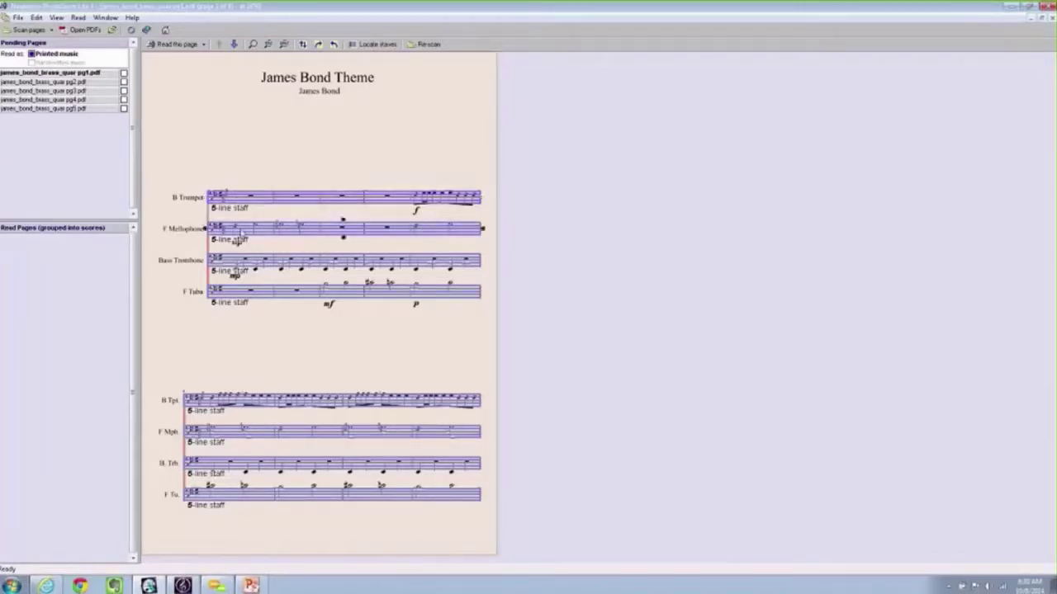
{"action": "left_click", "coordinate": [196, 218]}
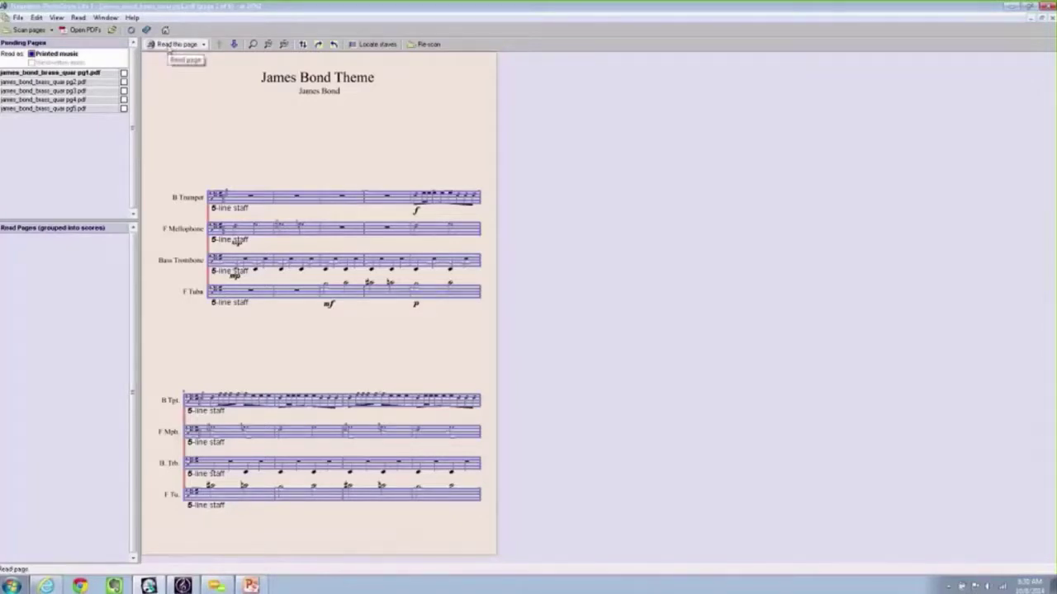
{"action": "left_click", "coordinate": [168, 46]}
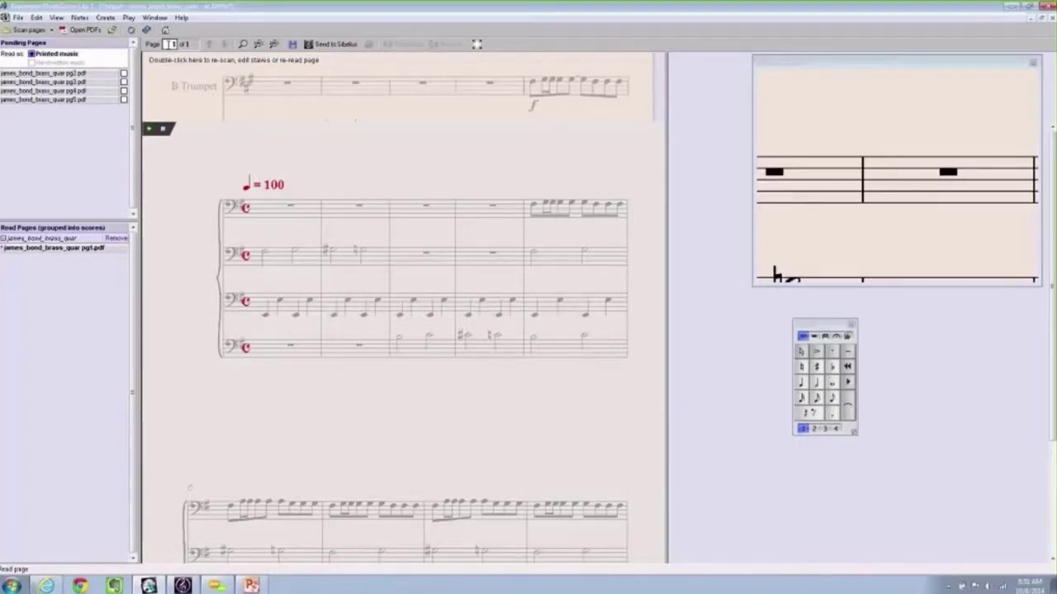
- Display page 2 of the James Bond brass quartet, locate its staves, and read the page
{"action": "mouse_move", "coordinate": [59, 74]}
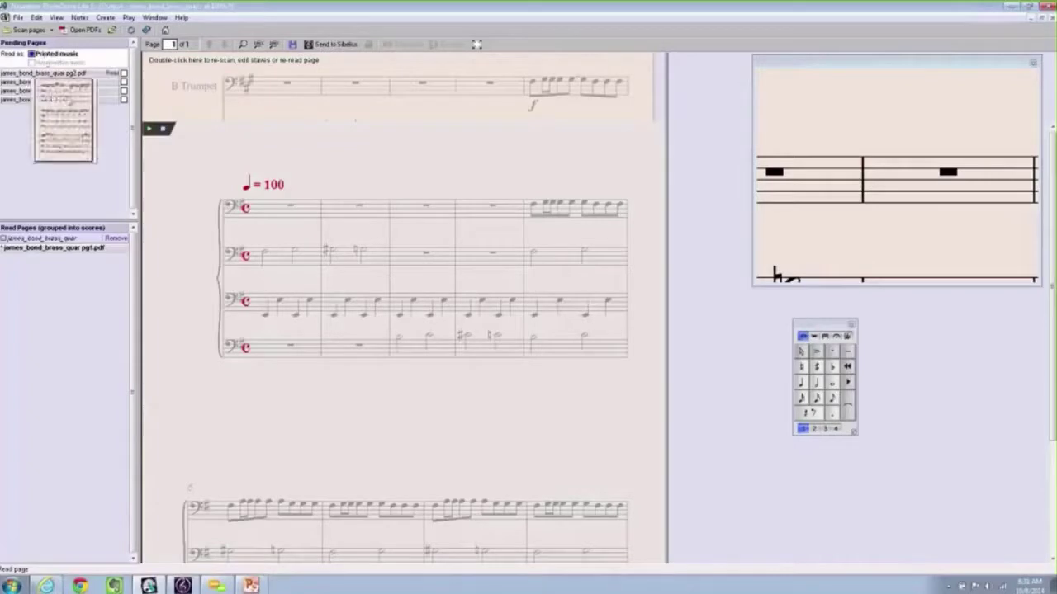
{"action": "left_click", "coordinate": [64, 81]}
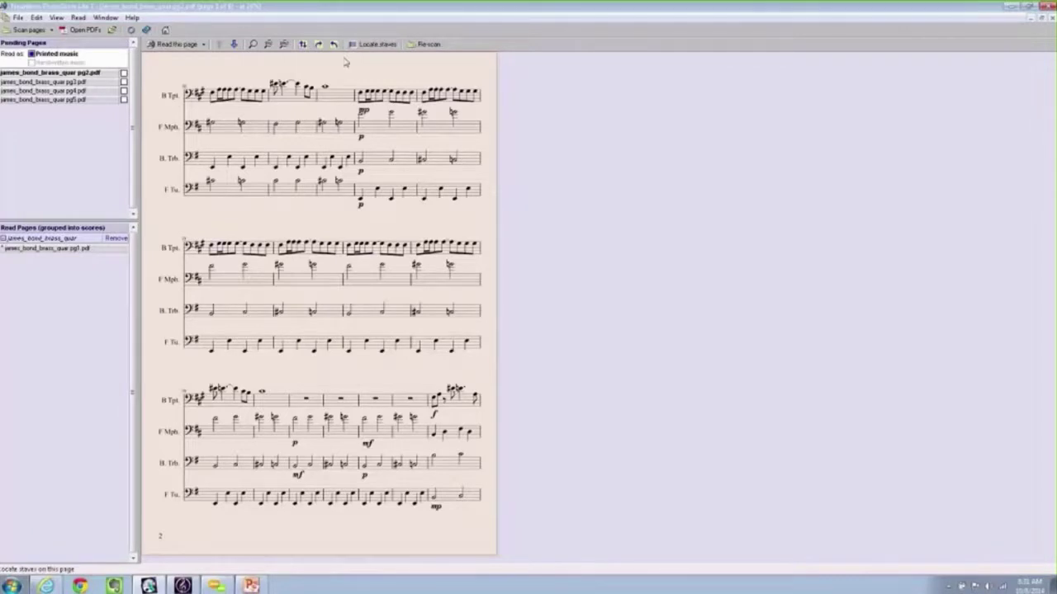
{"action": "left_click", "coordinate": [374, 45]}
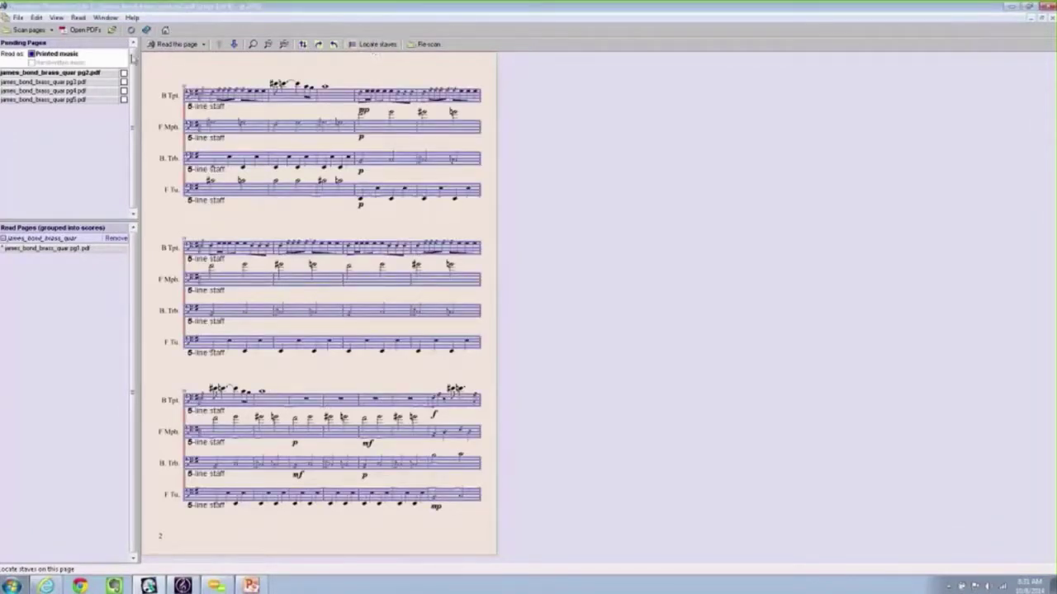
{"action": "left_click", "coordinate": [172, 44]}
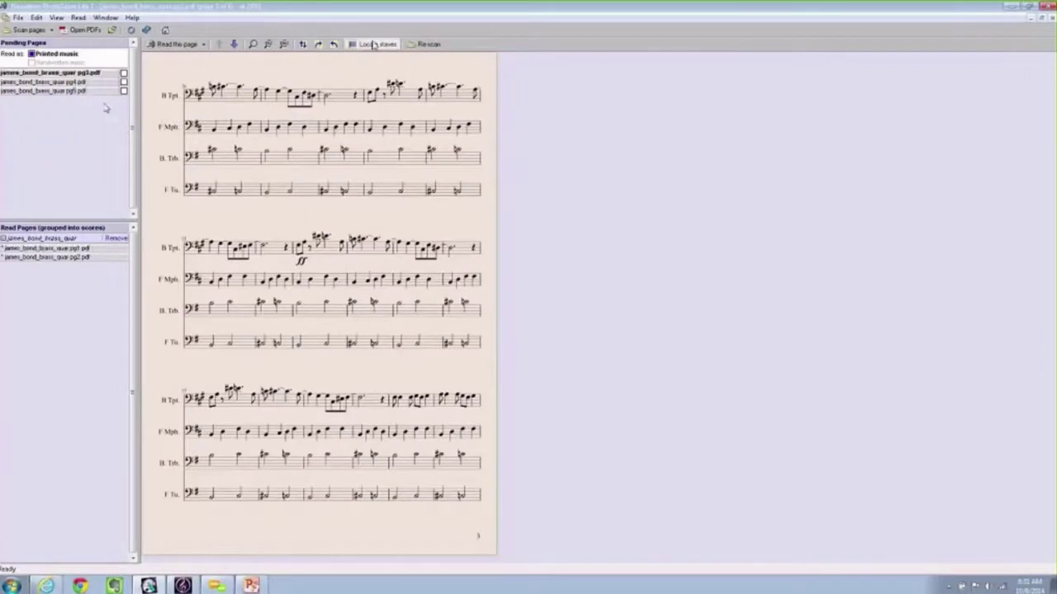
- Locate the staves on pages 3 and 4 of the James Bond brass quartet and read both pages
{"action": "left_click", "coordinate": [368, 44]}
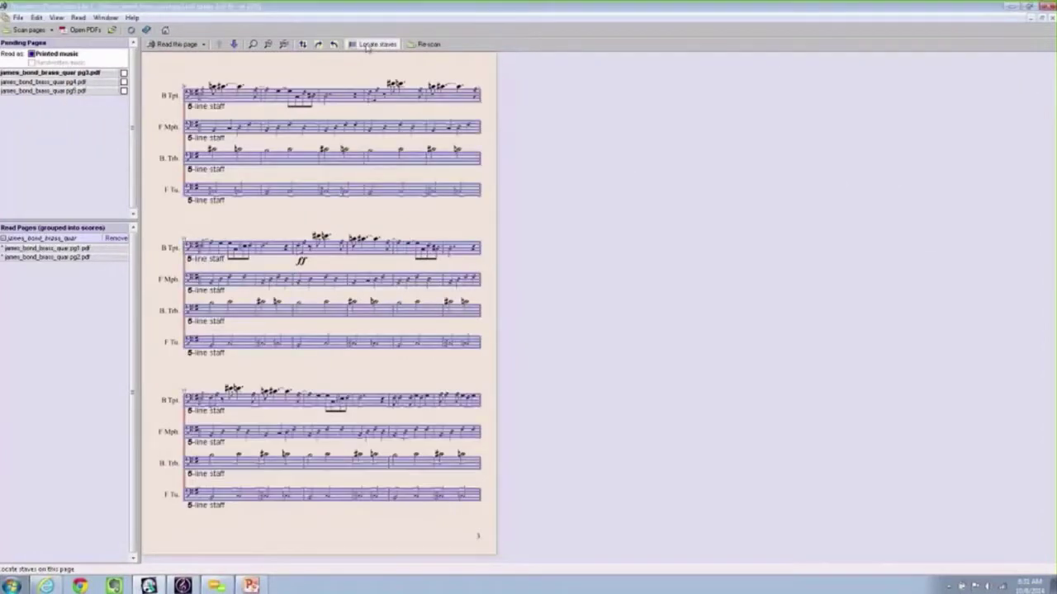
{"action": "left_click", "coordinate": [175, 44]}
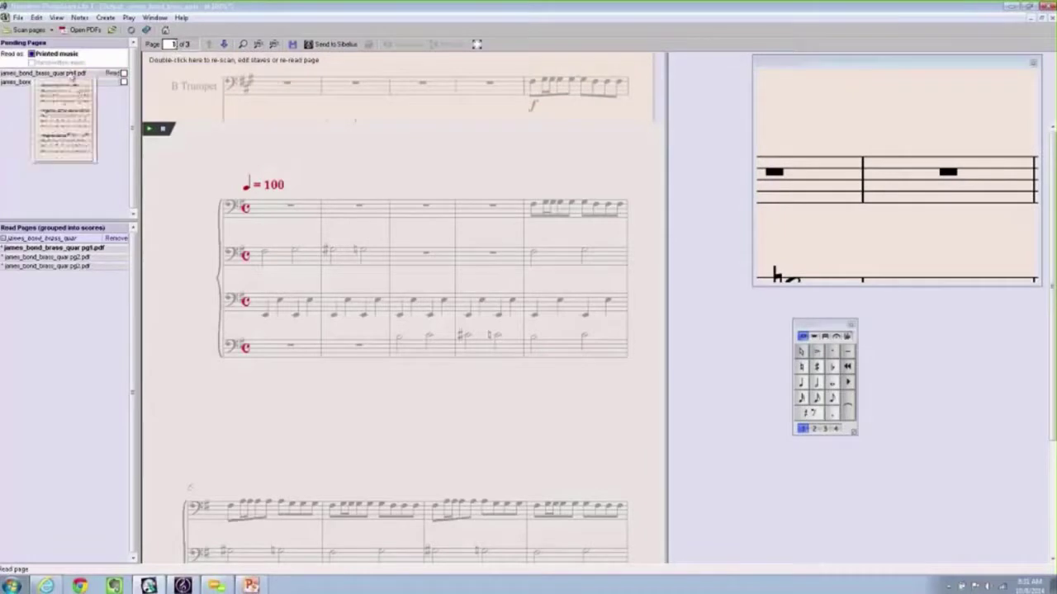
{"action": "left_click", "coordinate": [72, 111]}
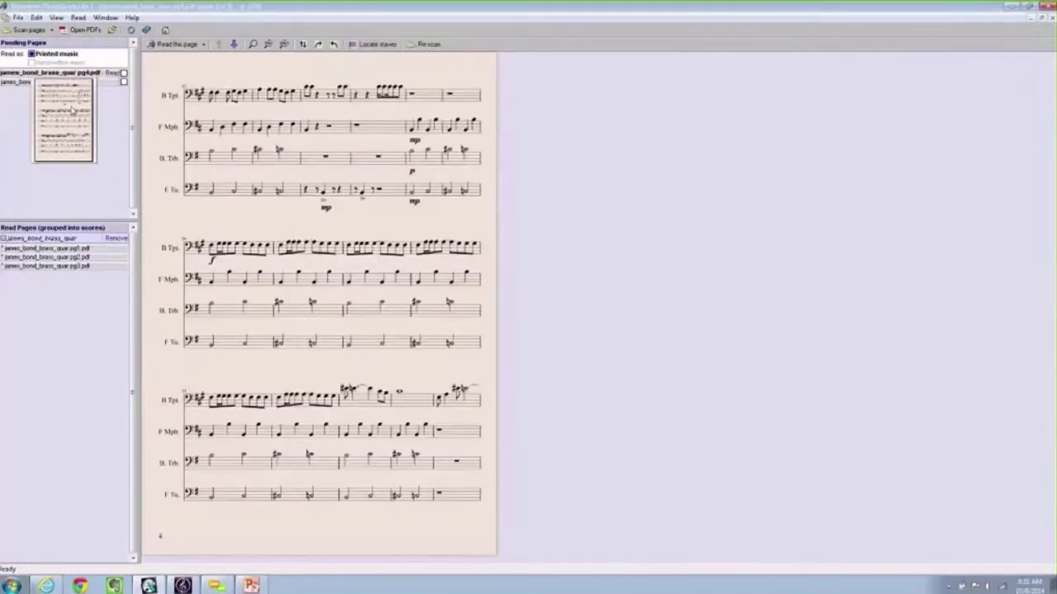
{"action": "left_click", "coordinate": [360, 44]}
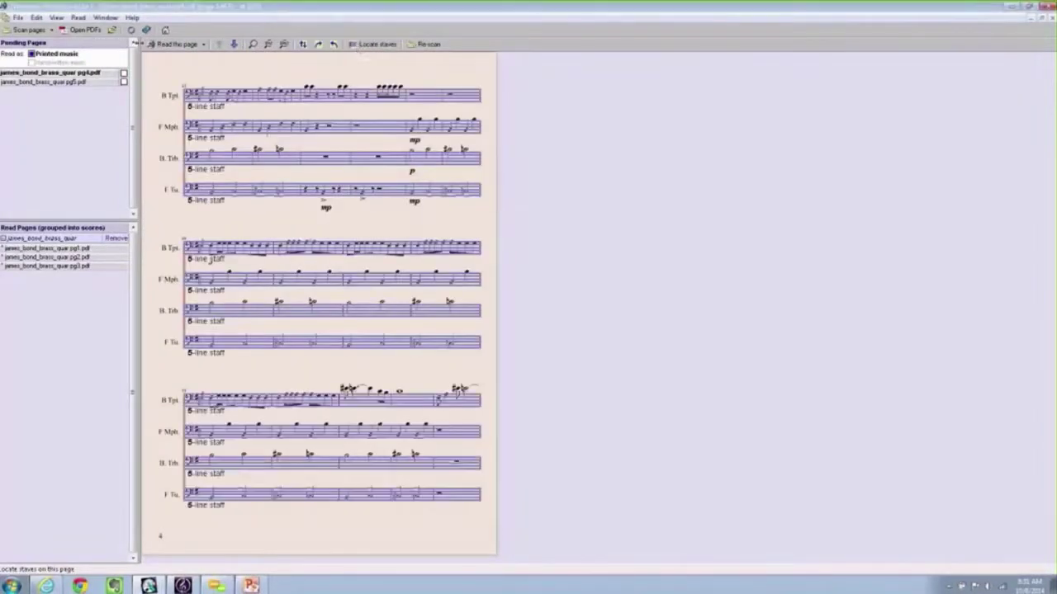
{"action": "left_click", "coordinate": [174, 44]}
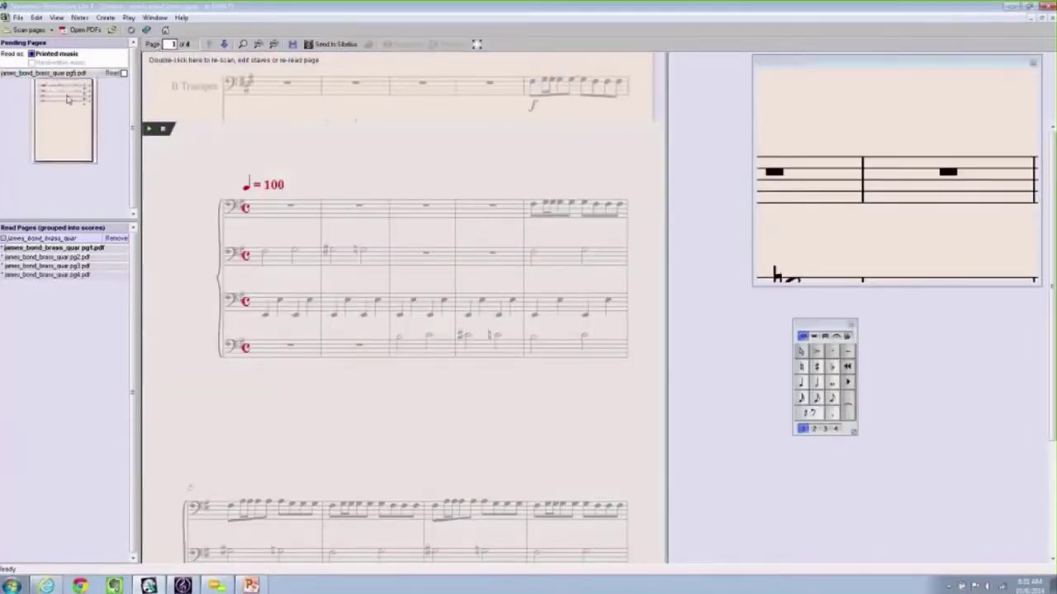
- Display page 5 of the James Bond brass quartet, locate its staves, and read the page
{"action": "left_click", "coordinate": [71, 100]}
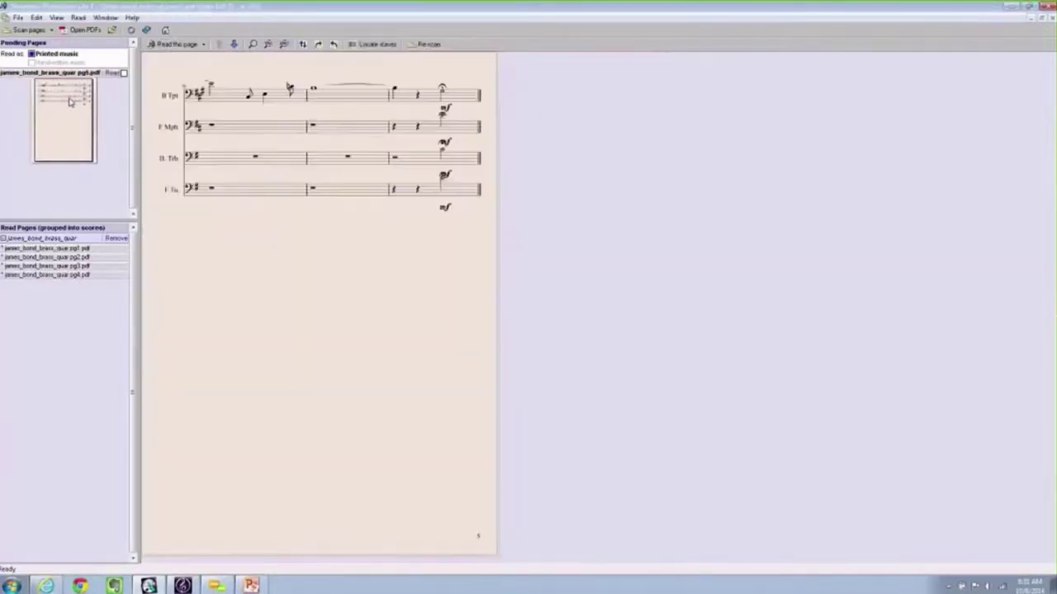
{"action": "left_click", "coordinate": [354, 47]}
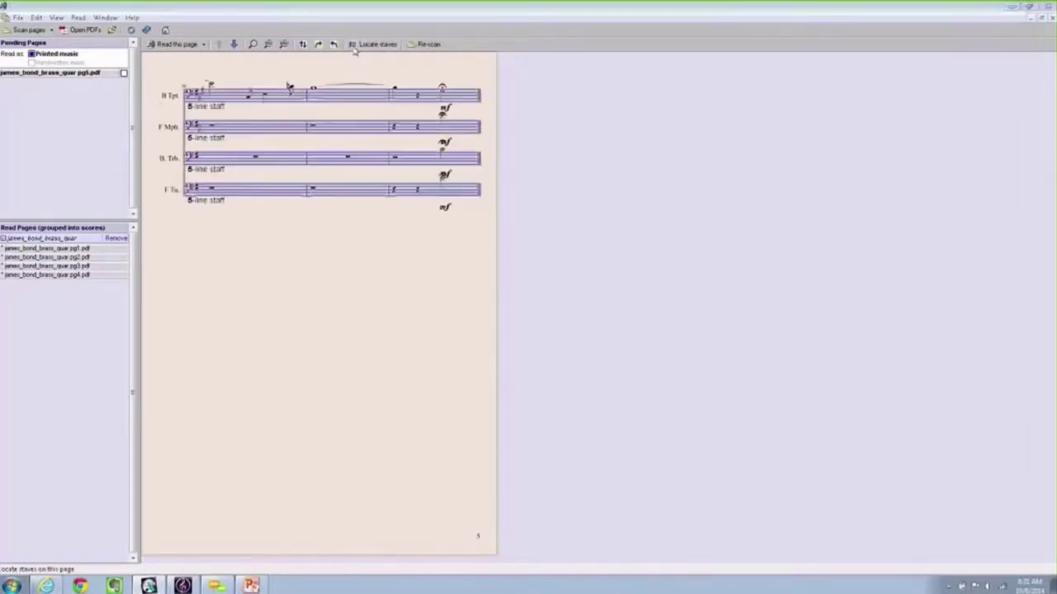
{"action": "left_click", "coordinate": [174, 45]}
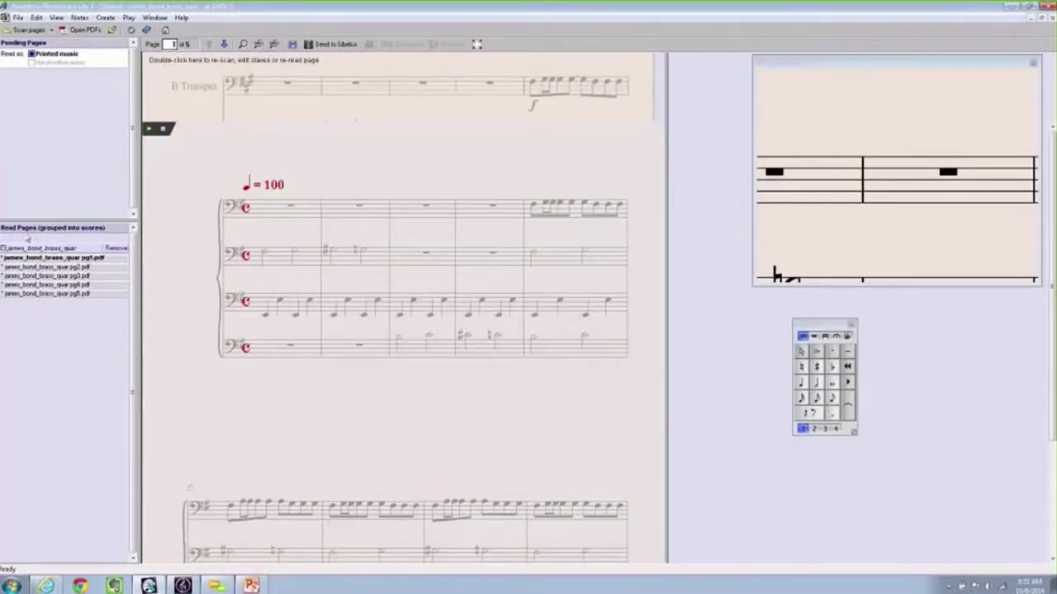
- Compare the read result of page 1 with the original scan, examining the Trumpet and Mellophone key signatures in the first system
{"action": "mouse_move", "coordinate": [37, 266]}
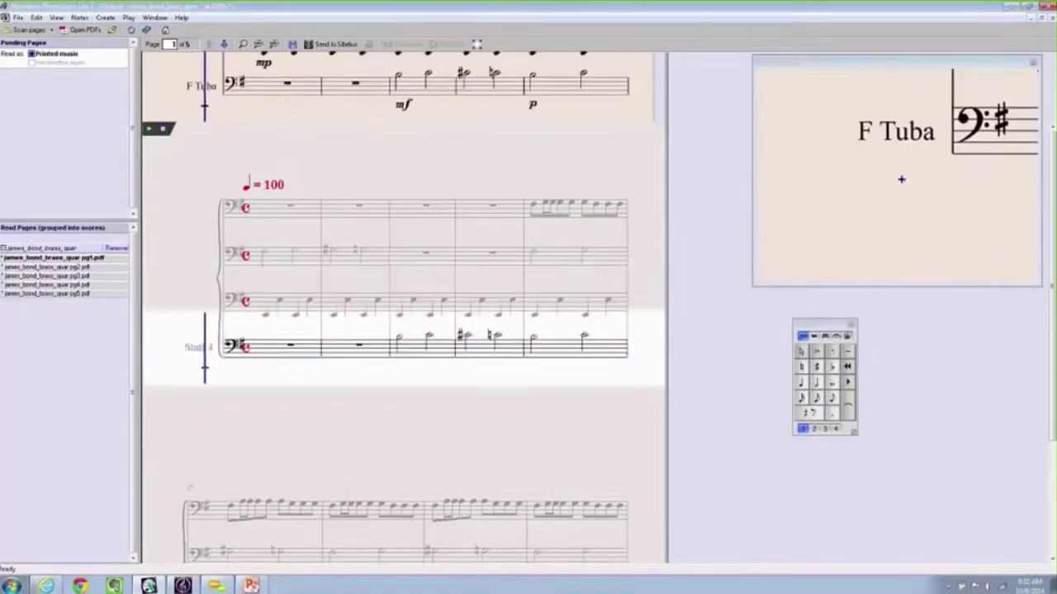
{"action": "scroll", "coordinate": [205, 364], "scroll_direction": "down", "scroll_amount": 3}
{"action": "scroll", "coordinate": [205, 365], "scroll_direction": "down", "scroll_amount": 3}
{"action": "scroll", "coordinate": [205, 365], "scroll_direction": "up", "scroll_amount": 6}
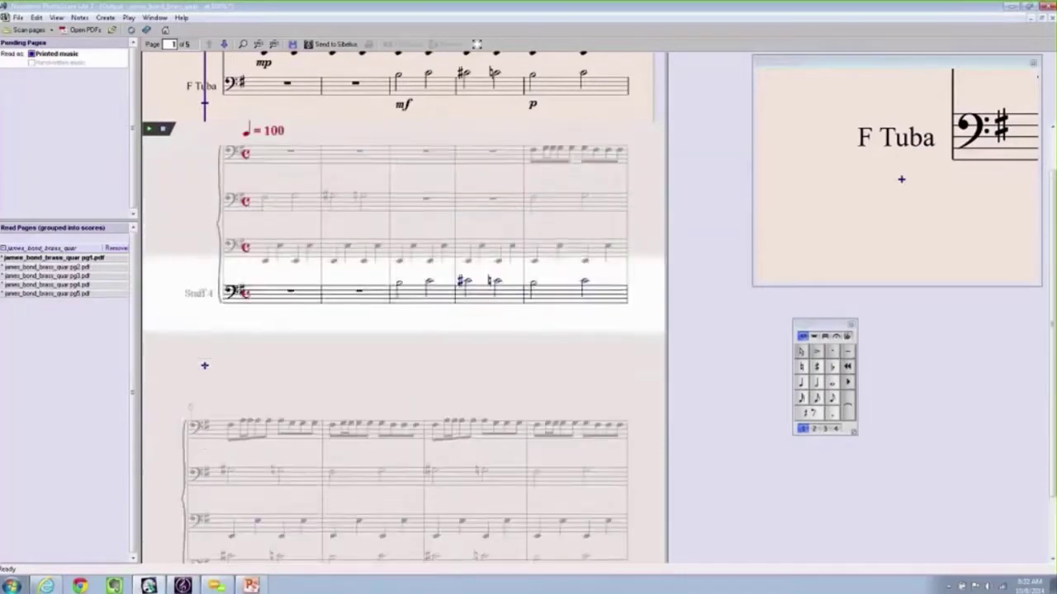
{"action": "scroll", "coordinate": [205, 365], "scroll_direction": "down", "scroll_amount": 4}
{"action": "scroll", "coordinate": [205, 365], "scroll_direction": "down", "scroll_amount": 2}
{"action": "scroll", "coordinate": [205, 364], "scroll_direction": "up", "scroll_amount": 6}
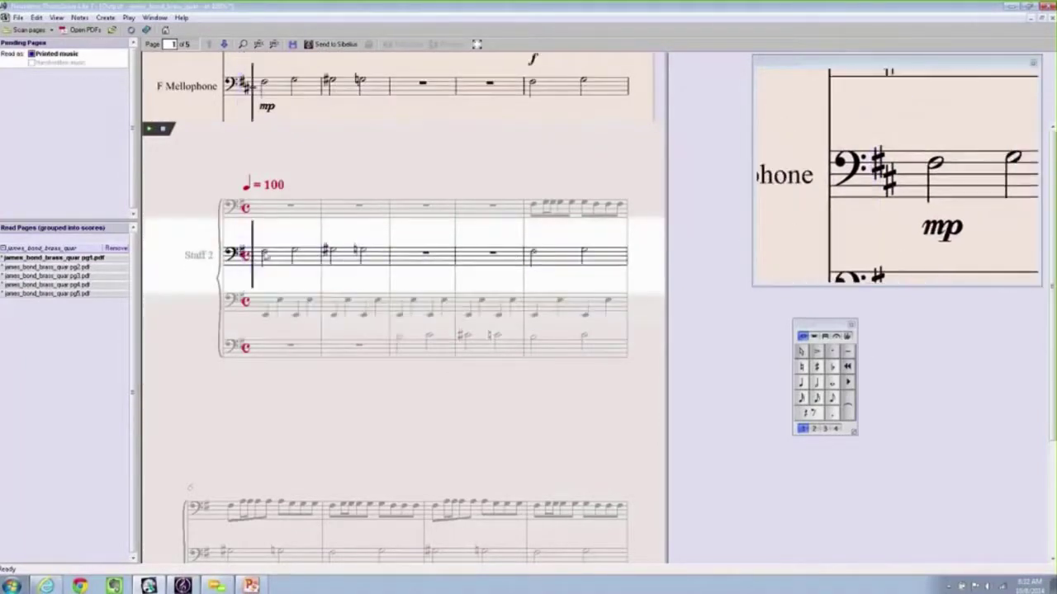
{"action": "left_click", "coordinate": [240, 233]}
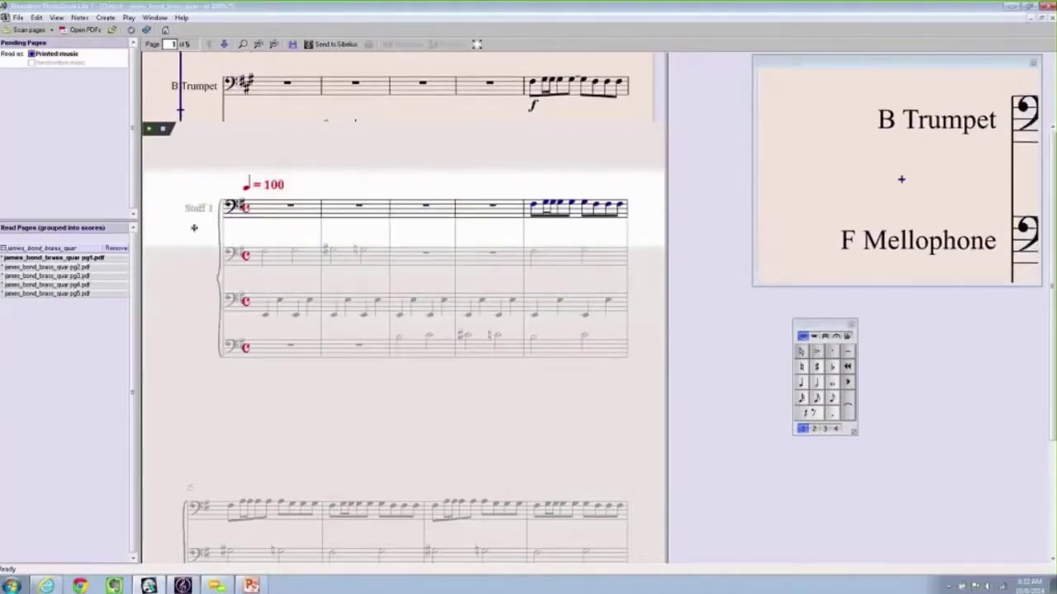
{"action": "left_click", "coordinate": [238, 208]}
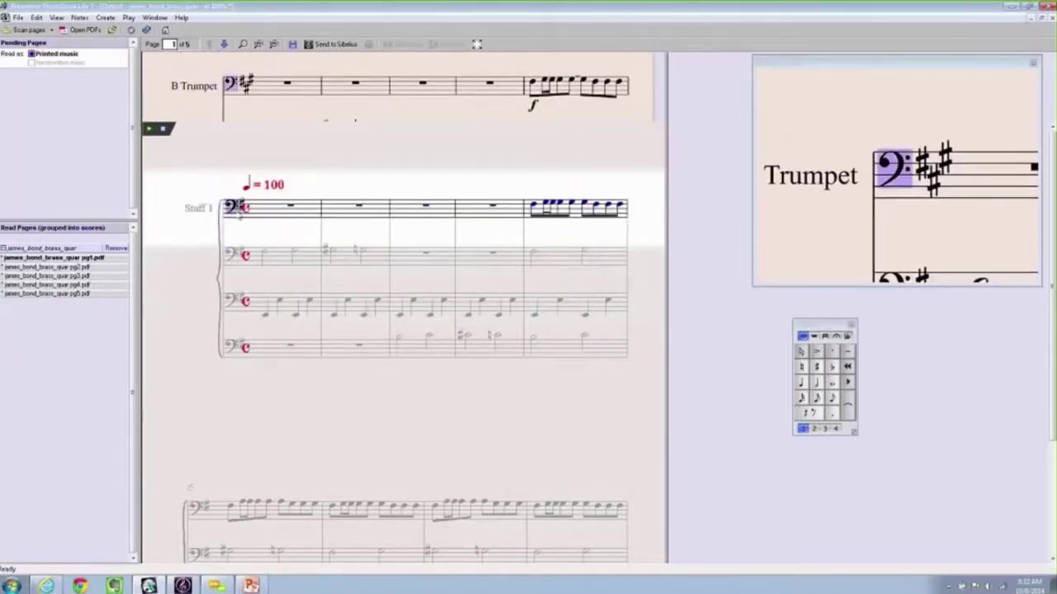
{"action": "left_click", "coordinate": [241, 210]}
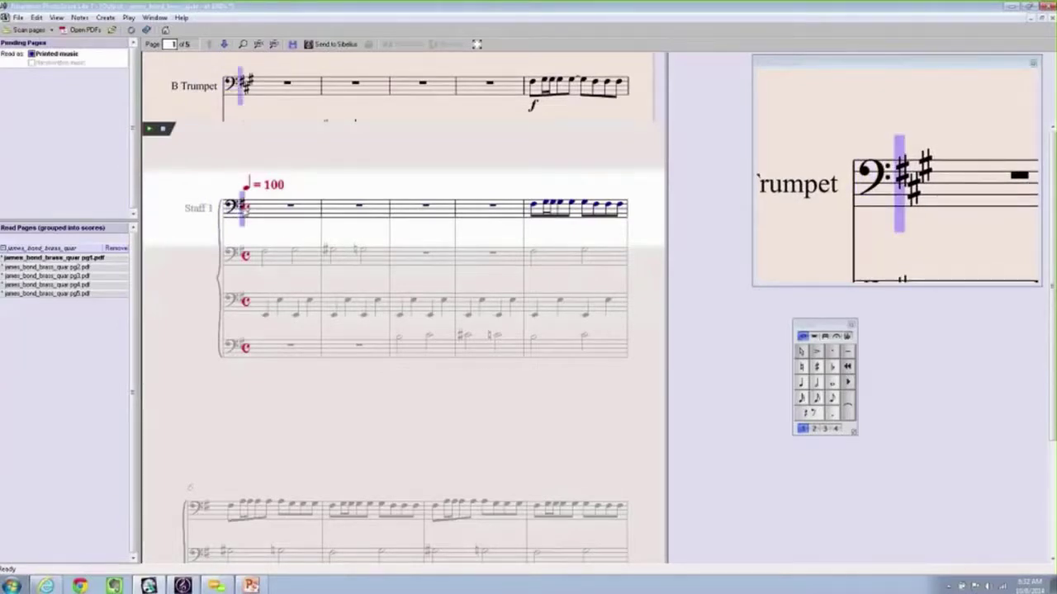
{"action": "left_click", "coordinate": [244, 255]}
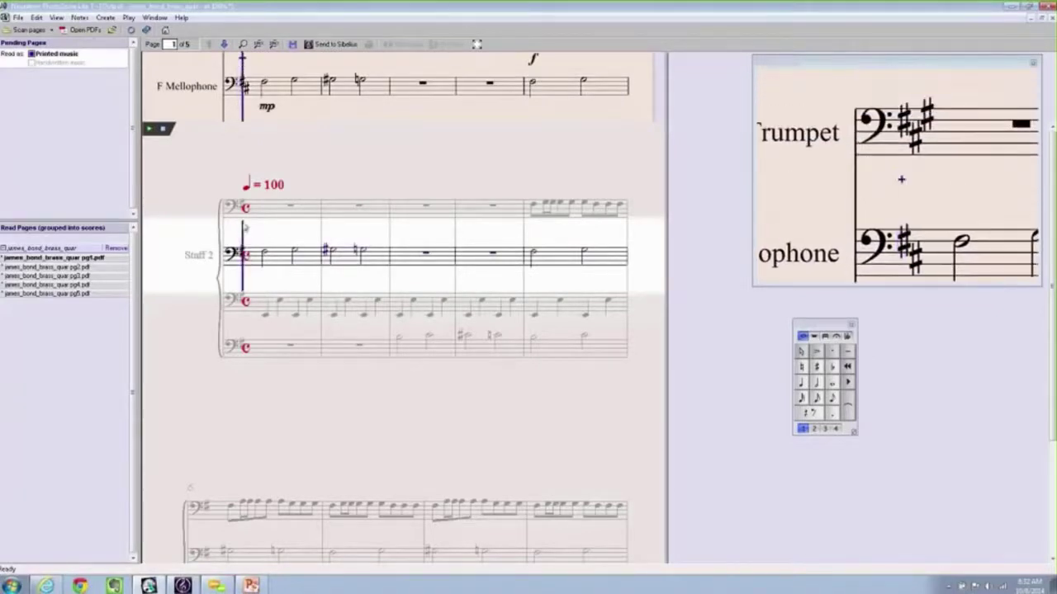
- Replace the key signature at the start of the first Trumpet staff with A major
{"action": "left_click", "coordinate": [241, 210]}
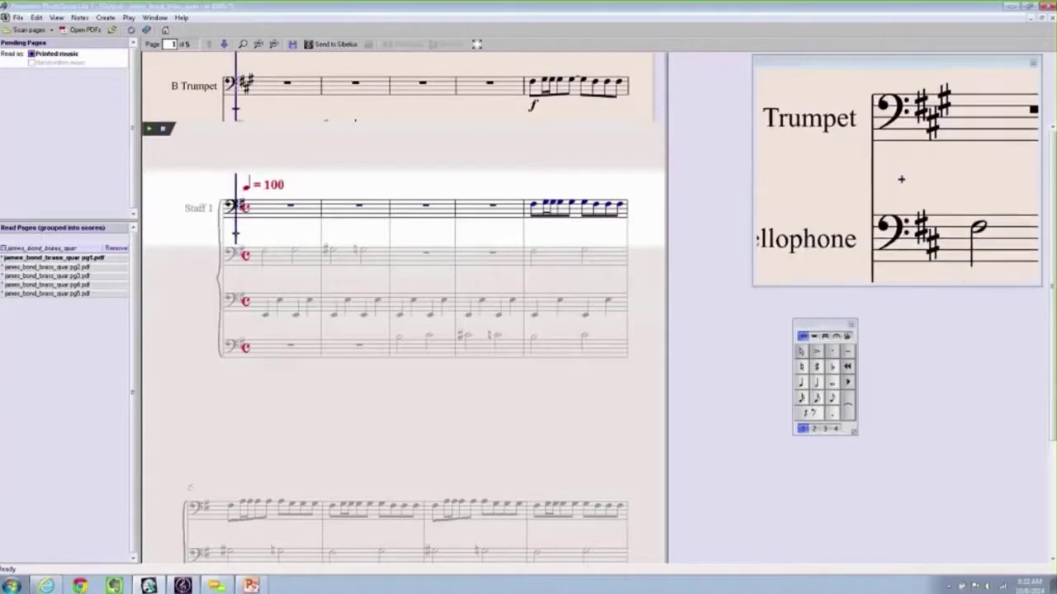
{"action": "key", "text": "Down"}
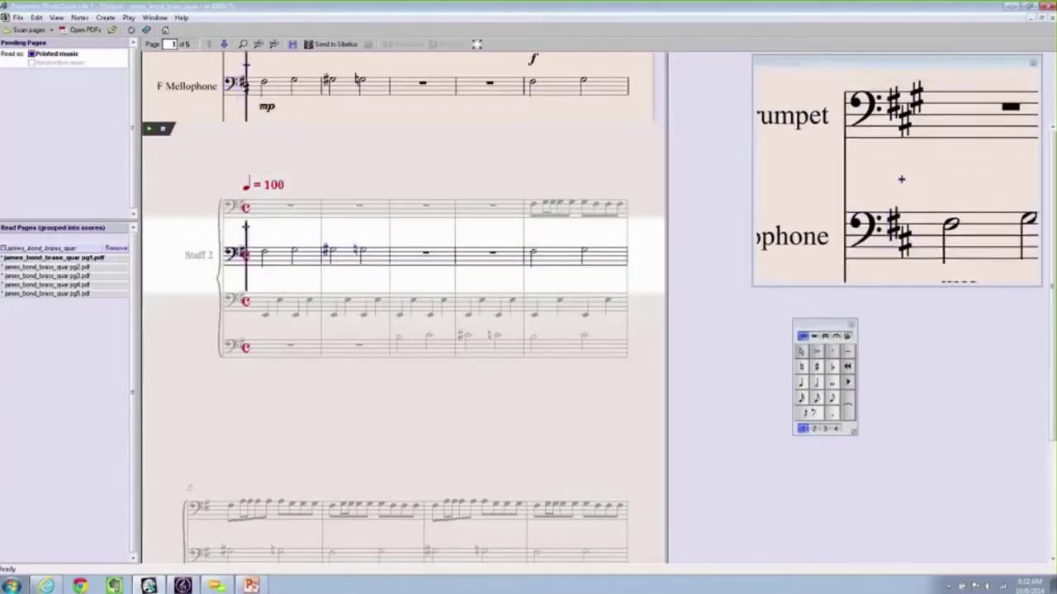
{"action": "key", "text": "Up"}
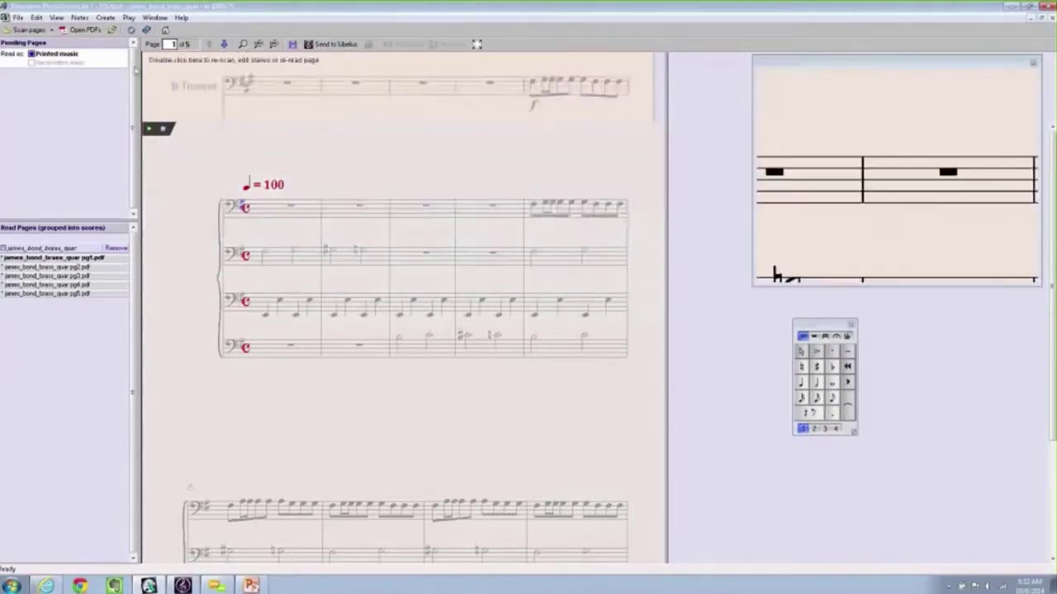
{"action": "left_click", "coordinate": [106, 17]}
{"action": "mouse_move", "coordinate": [117, 82]}
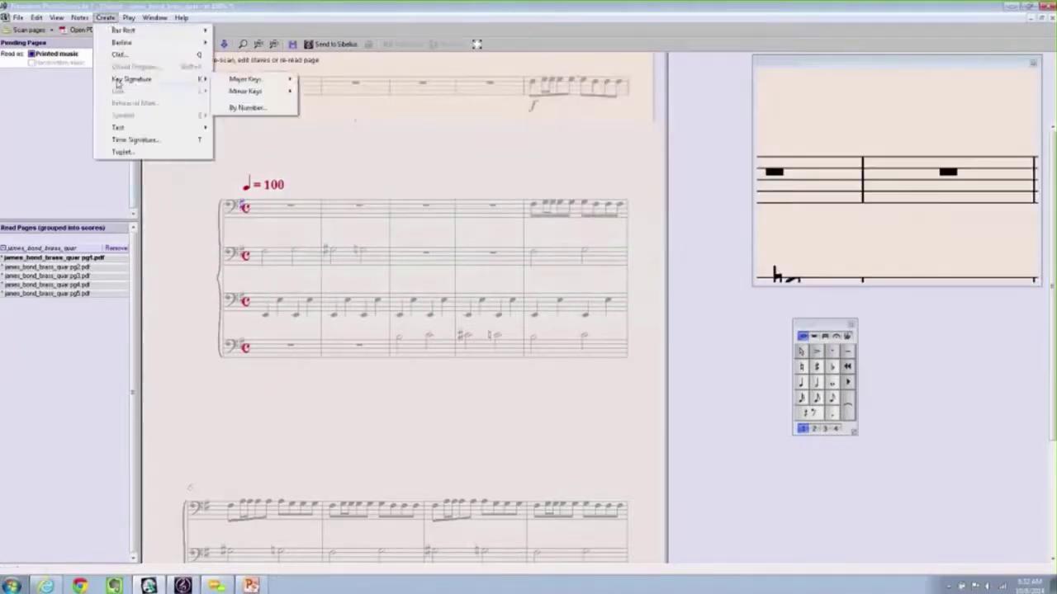
{"action": "mouse_move", "coordinate": [229, 80]}
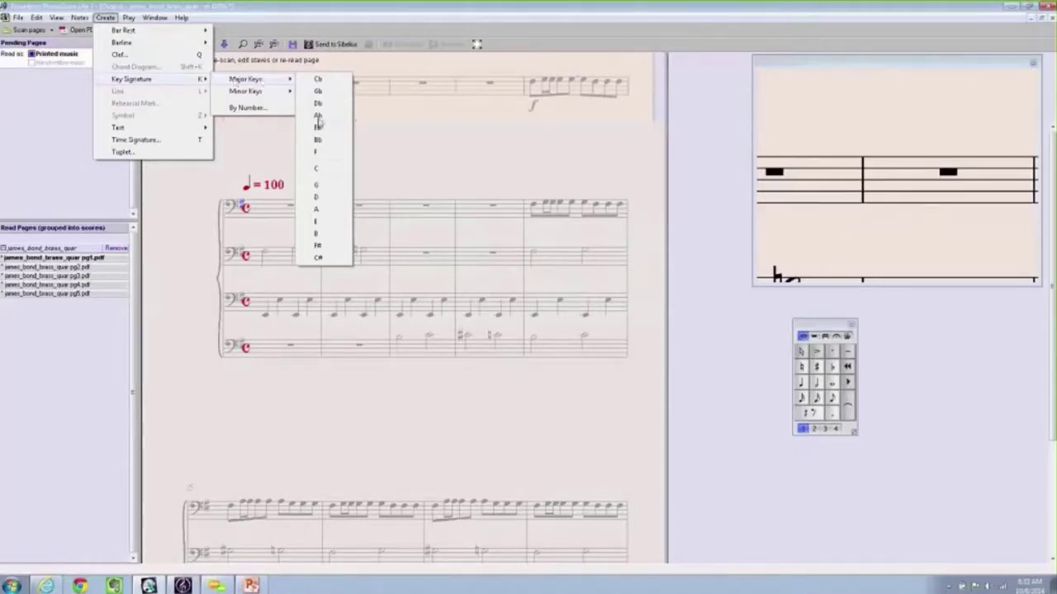
{"action": "left_click", "coordinate": [314, 212]}
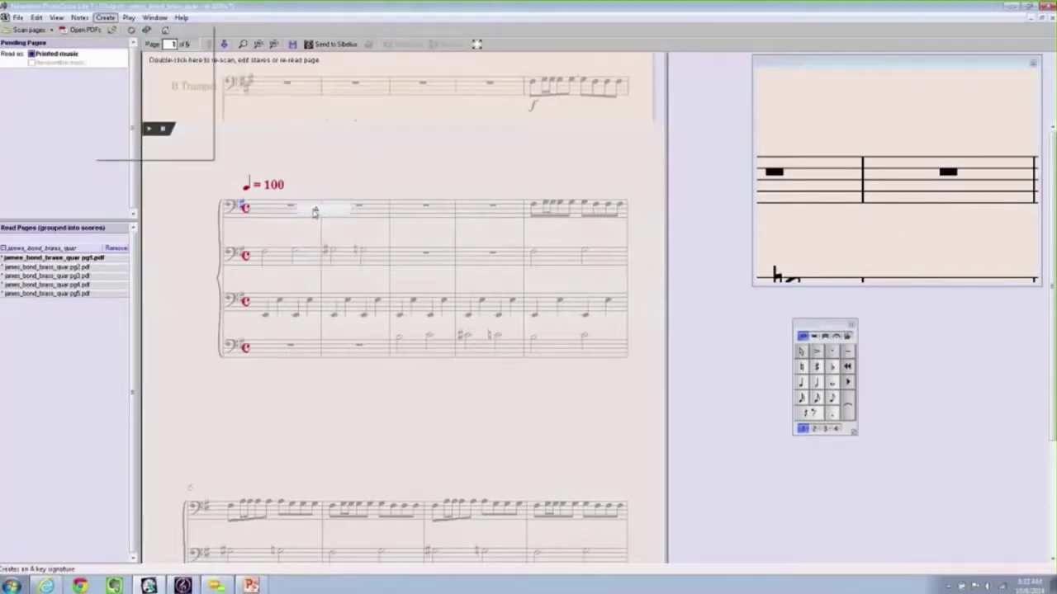
{"action": "left_click", "coordinate": [314, 213]}
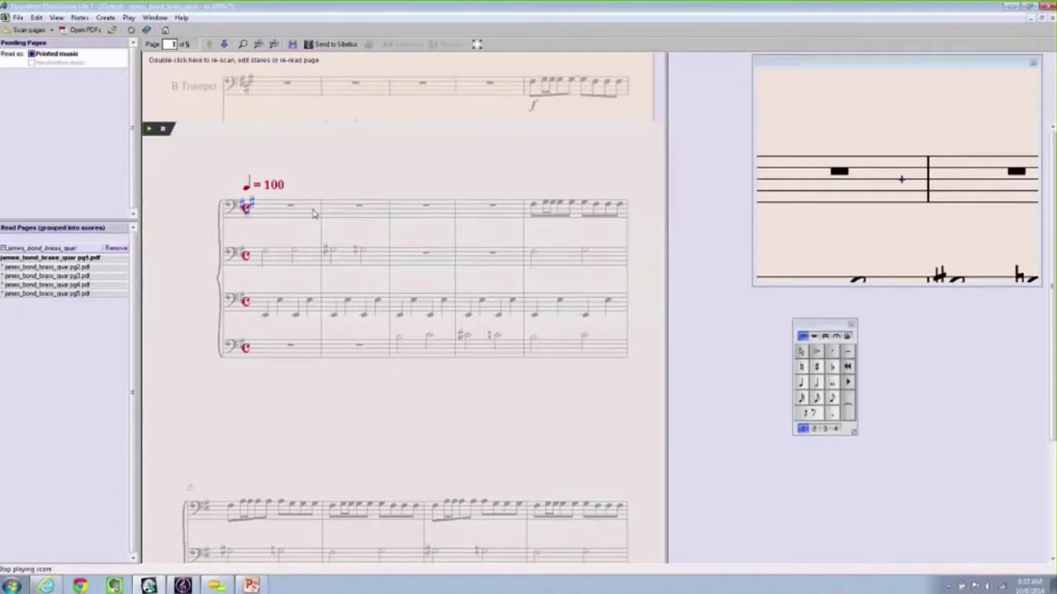
- Change the Trumpet staff's opening key signature to D major
{"action": "left_click", "coordinate": [104, 17]}
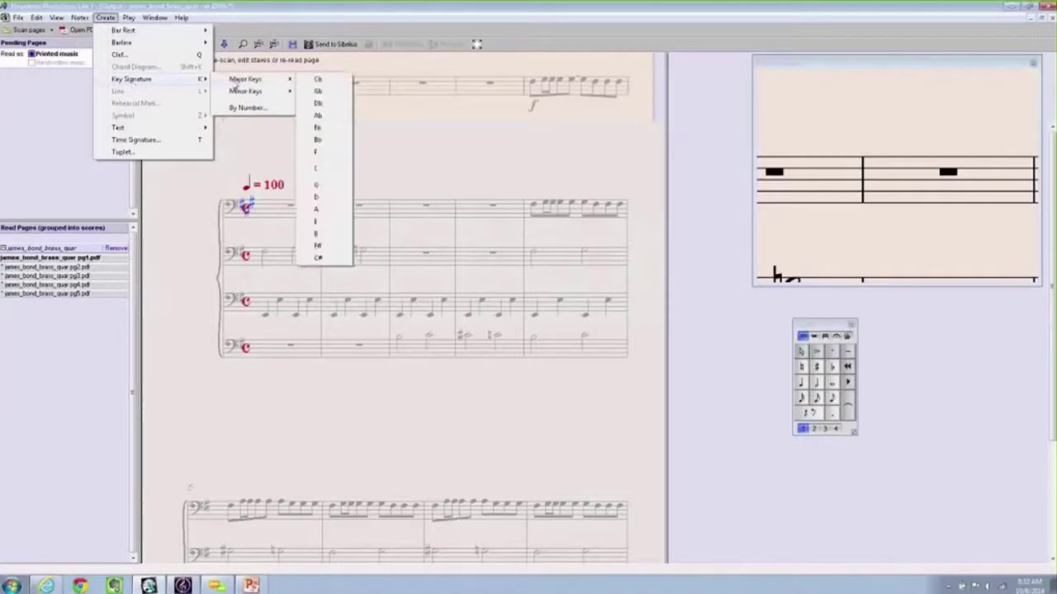
{"action": "left_click", "coordinate": [321, 202]}
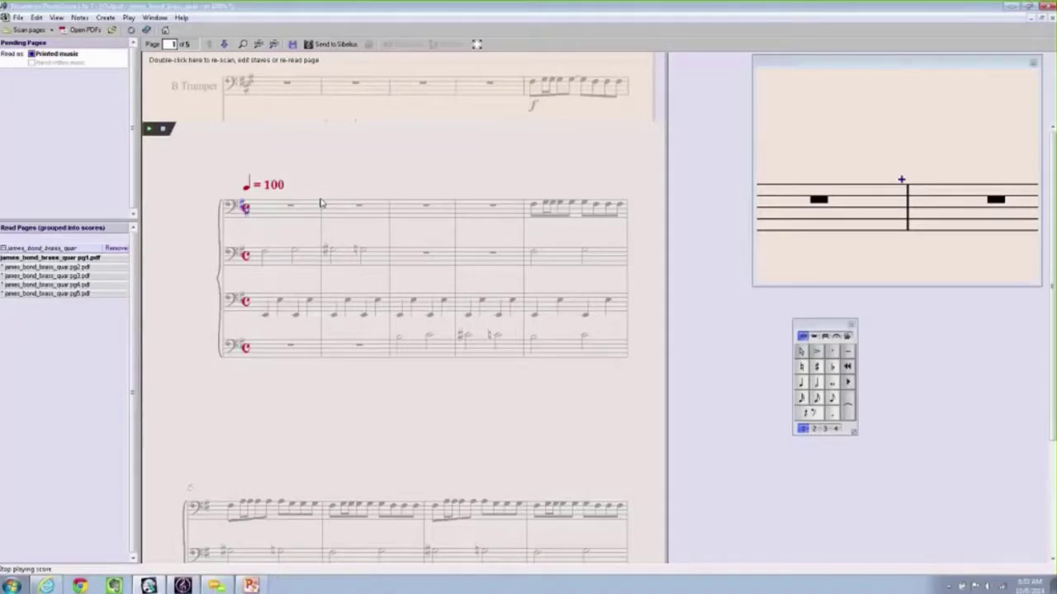
{"action": "left_click", "coordinate": [321, 202]}
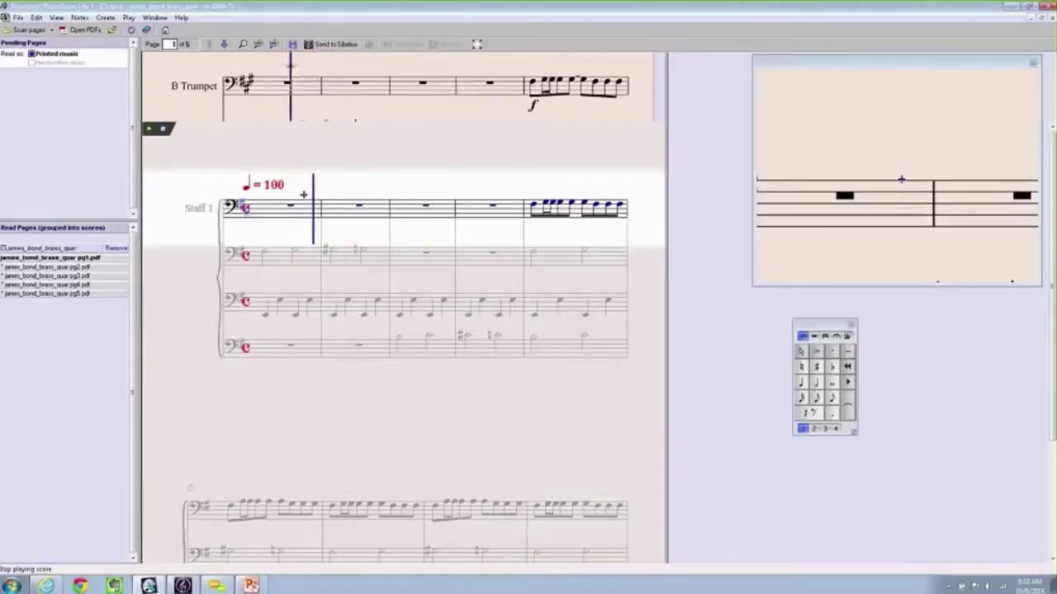
- Set the Trumpet staff's opening key signature back to A major to match the scan
{"action": "left_click", "coordinate": [163, 128]}
{"action": "left_click", "coordinate": [105, 17]}
{"action": "mouse_move", "coordinate": [132, 79]}
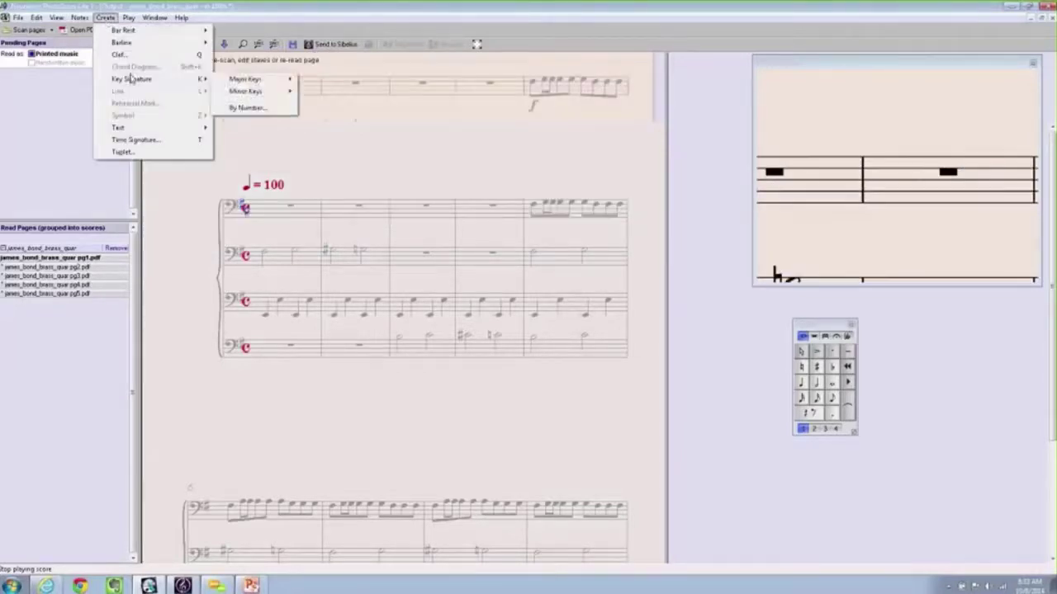
{"action": "mouse_move", "coordinate": [244, 81]}
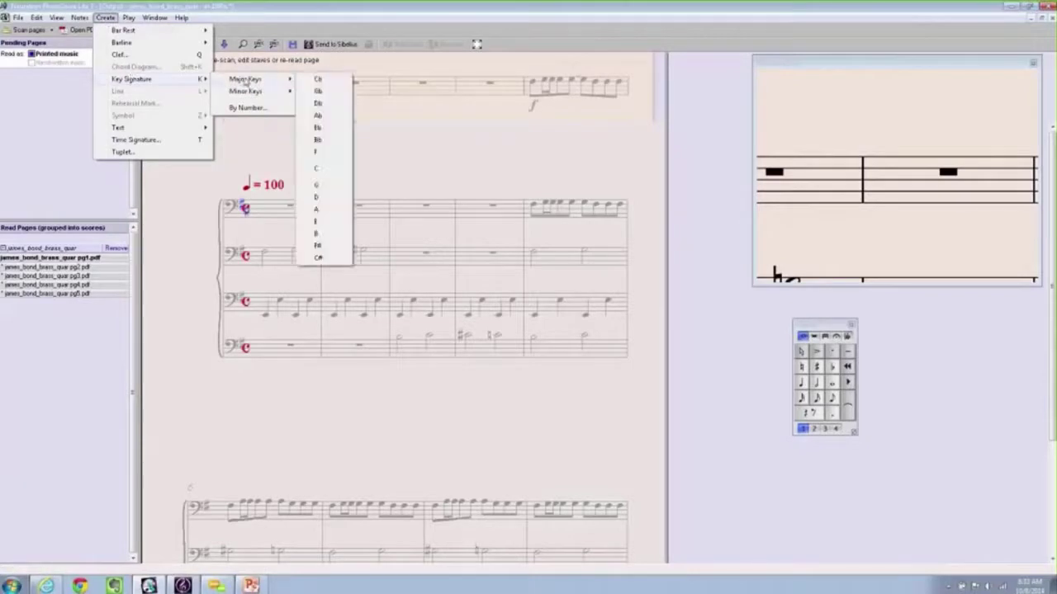
{"action": "left_click", "coordinate": [329, 217]}
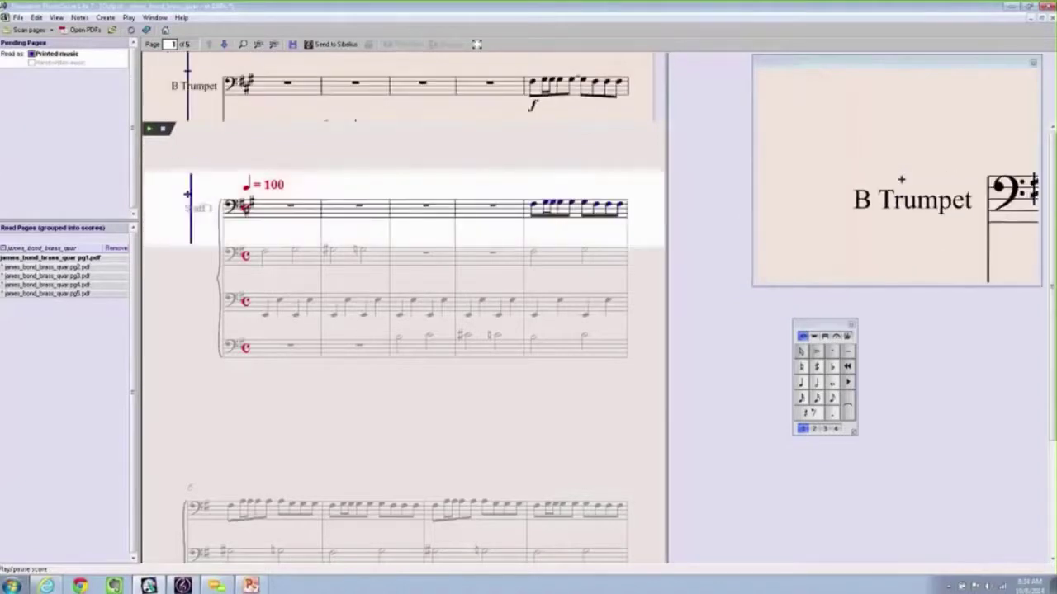
- Set the Mellophone staff's opening key signature in the first system to D major to match the scan
{"action": "left_click", "coordinate": [103, 17]}
{"action": "mouse_move", "coordinate": [129, 85]}
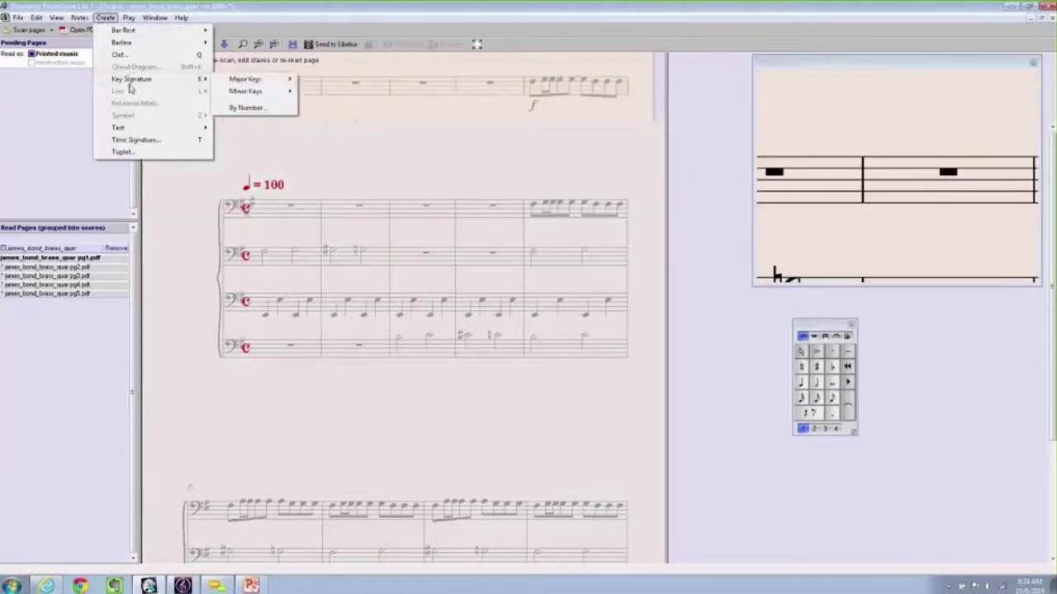
{"action": "mouse_move", "coordinate": [266, 79]}
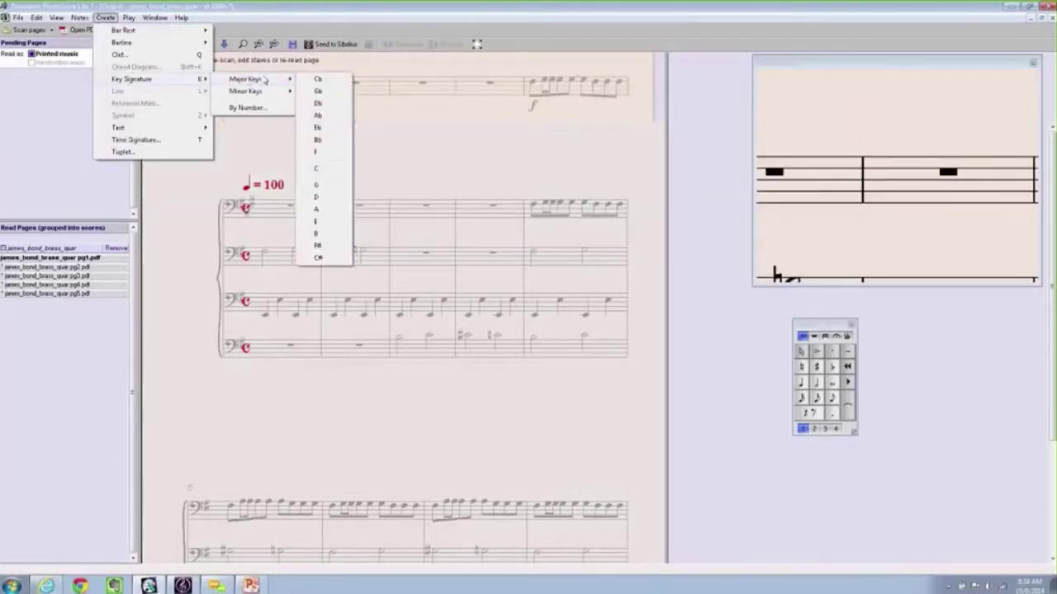
{"action": "left_click", "coordinate": [319, 210]}
{"action": "left_click", "coordinate": [316, 202]}
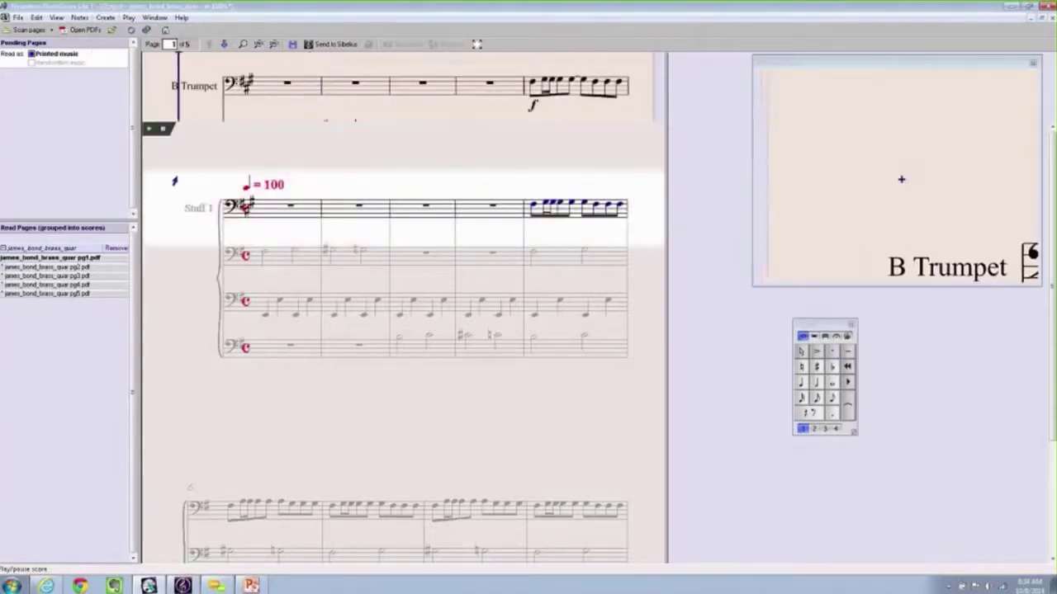
{"action": "left_click", "coordinate": [198, 248]}
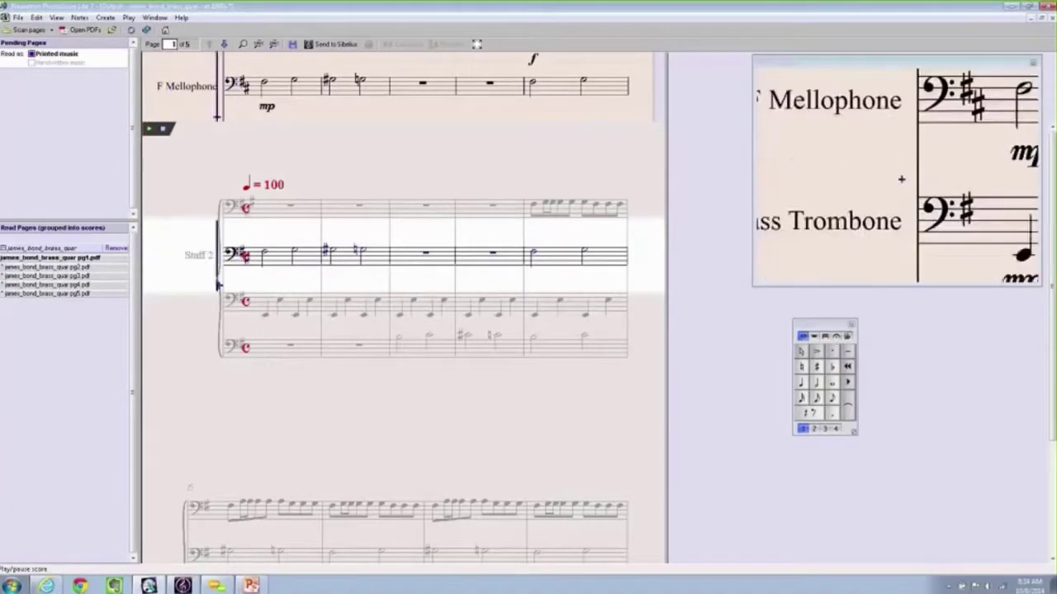
- Delete the misread key signatures from the Trumpet and Mellophone staves in the second system, starting at bar 6
{"action": "key", "text": "Up"}
{"action": "scroll", "coordinate": [194, 248], "scroll_direction": "down", "scroll_amount": 3}
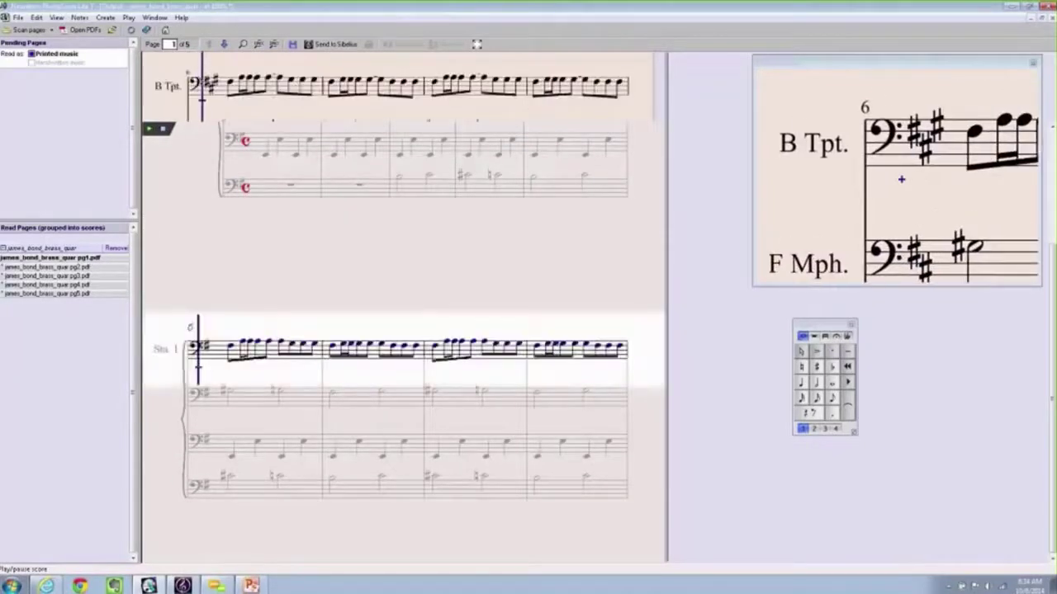
{"action": "key", "text": "Down"}
{"action": "key", "text": "Up"}
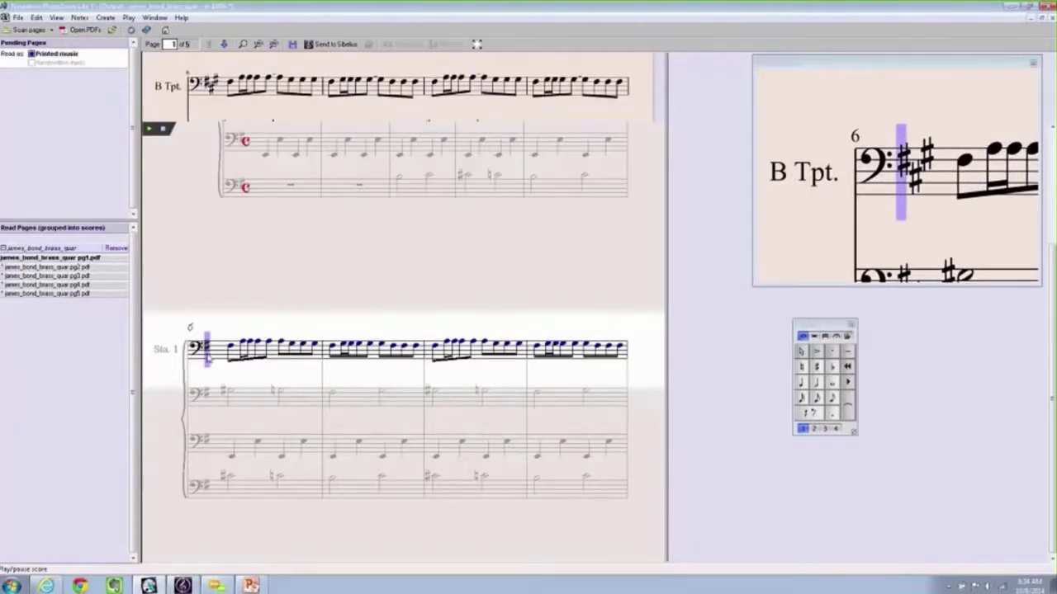
{"action": "key", "text": "Left"}
{"action": "key", "text": "Left"}
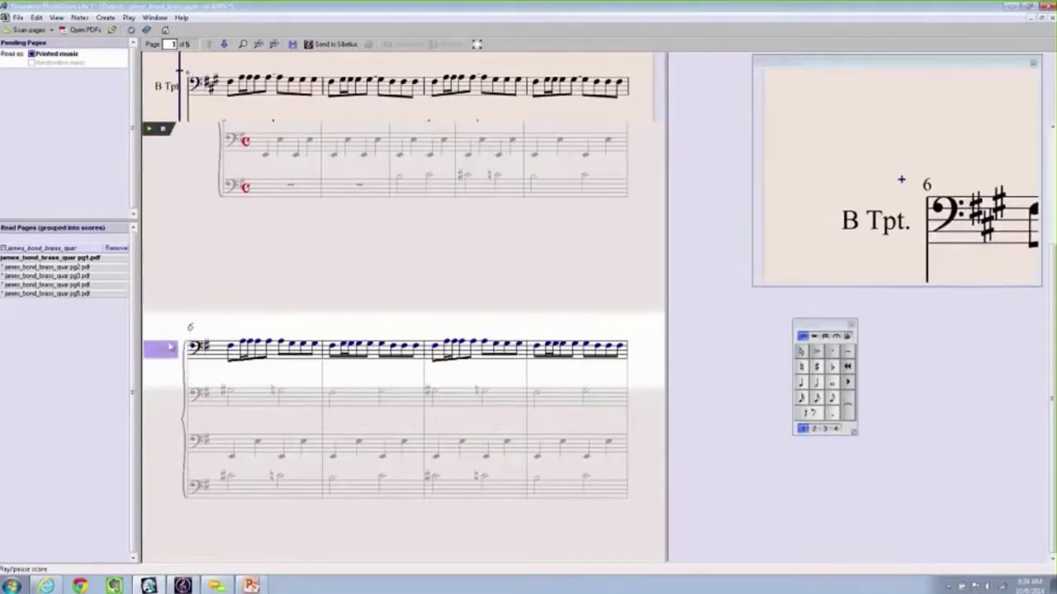
{"action": "key", "text": "Left"}
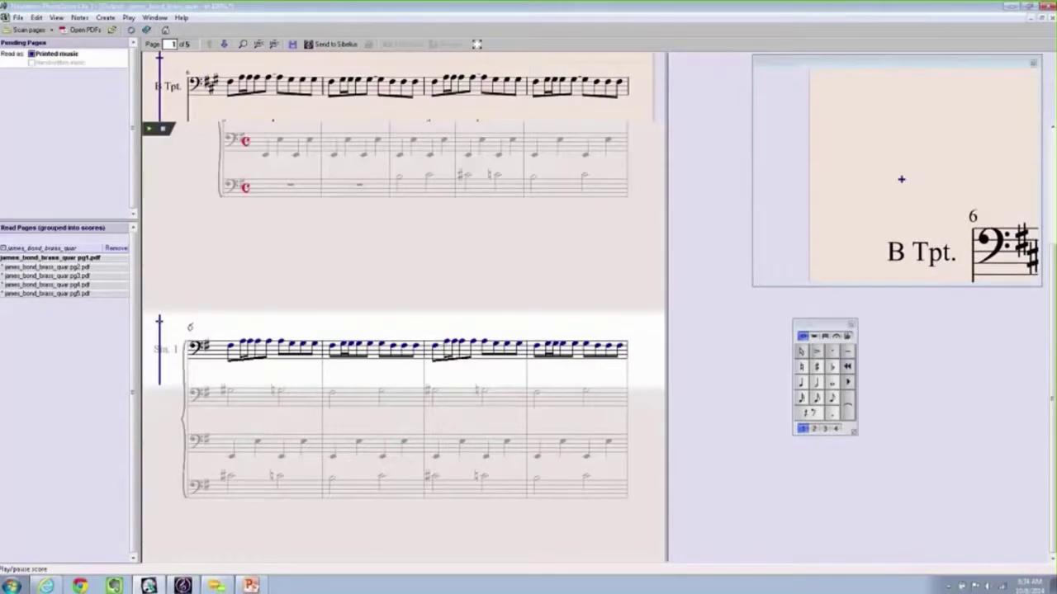
{"action": "key", "text": "Right"}
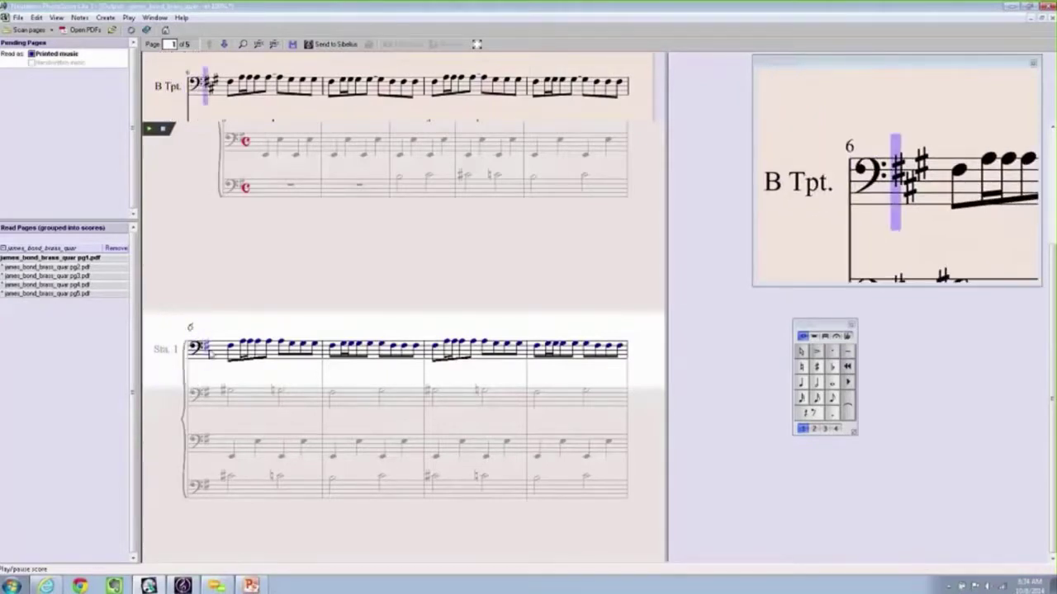
{"action": "left_click", "coordinate": [192, 378]}
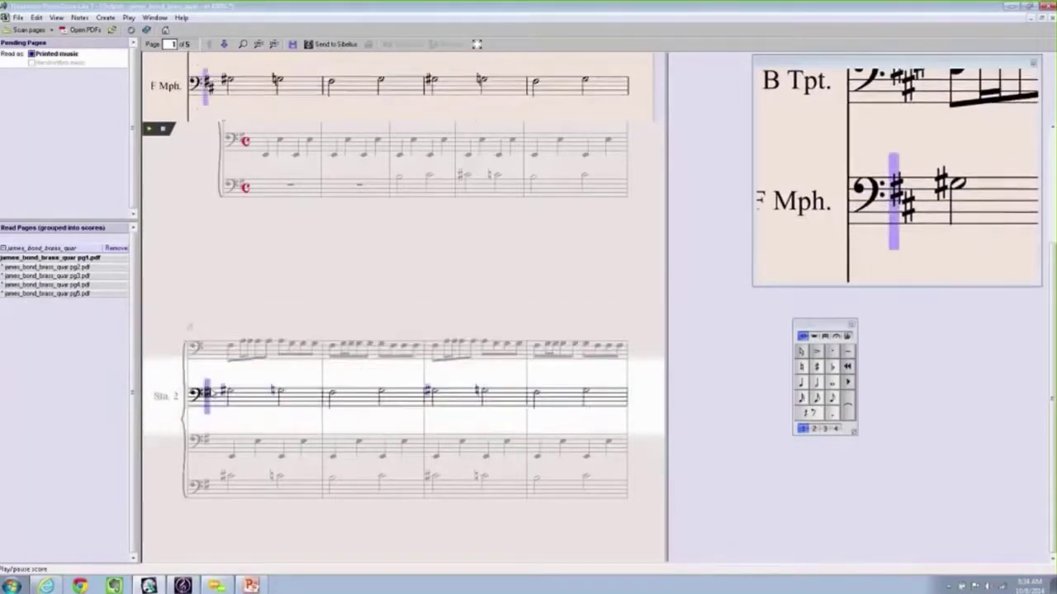
{"action": "left_click", "coordinate": [187, 322]}
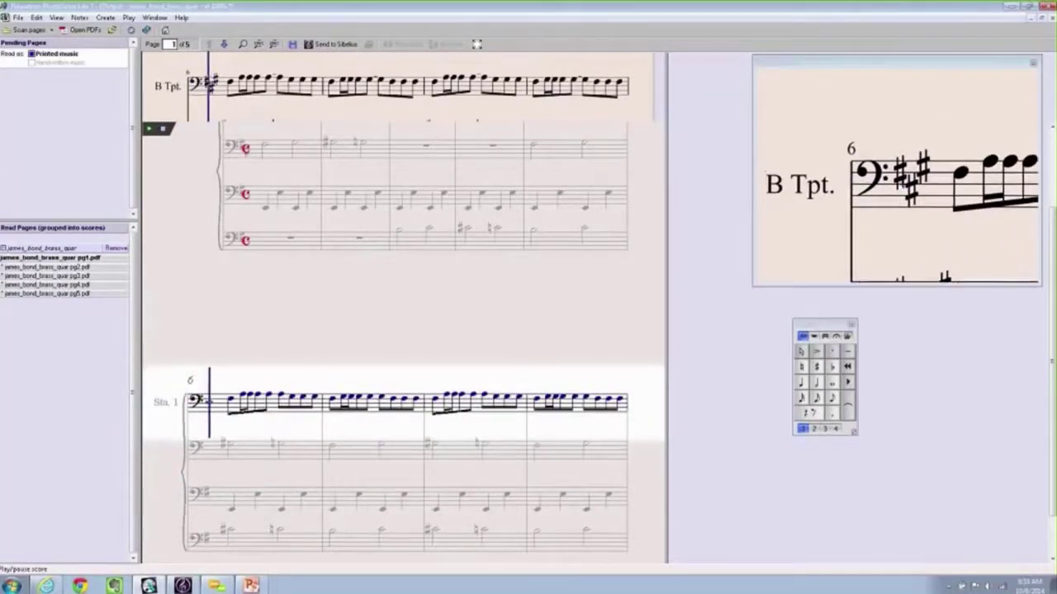
{"action": "key", "text": "space"}
{"action": "scroll", "coordinate": [193, 365], "scroll_direction": "down", "scroll_amount": 1}
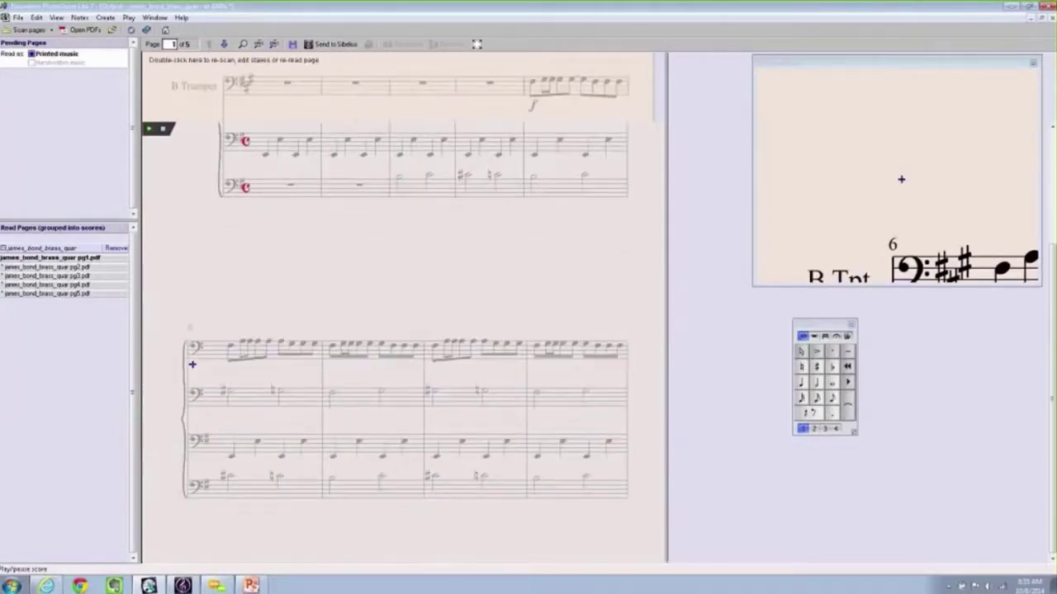
- On page 2, remove the misread rhythm dot from the fifth note of the Trumpet's bar 10 and tie that note to the next
{"action": "scroll", "coordinate": [192, 364], "scroll_direction": "up", "scroll_amount": 3}
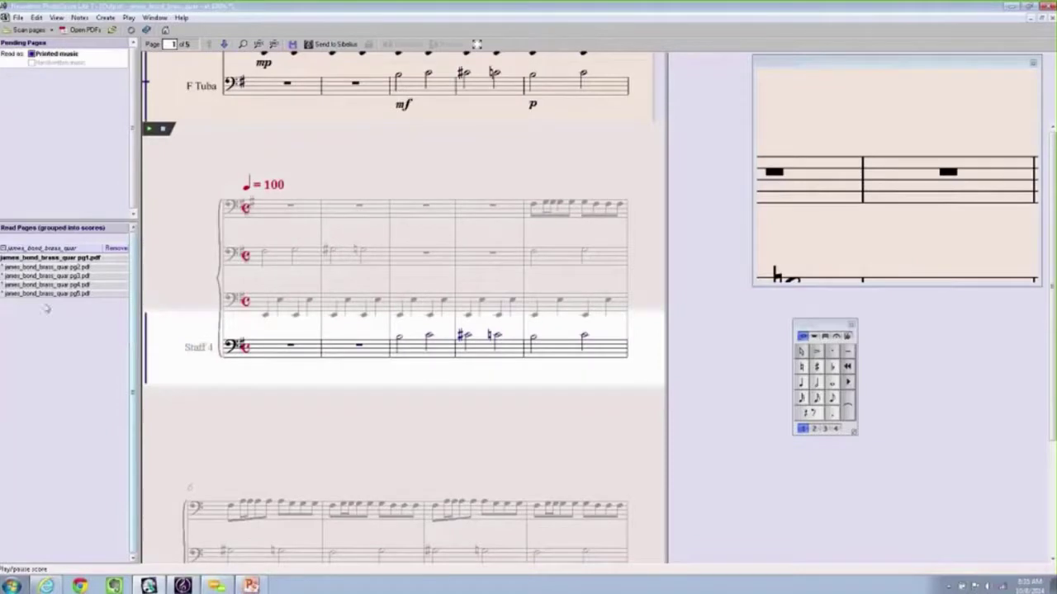
{"action": "mouse_move", "coordinate": [71, 294]}
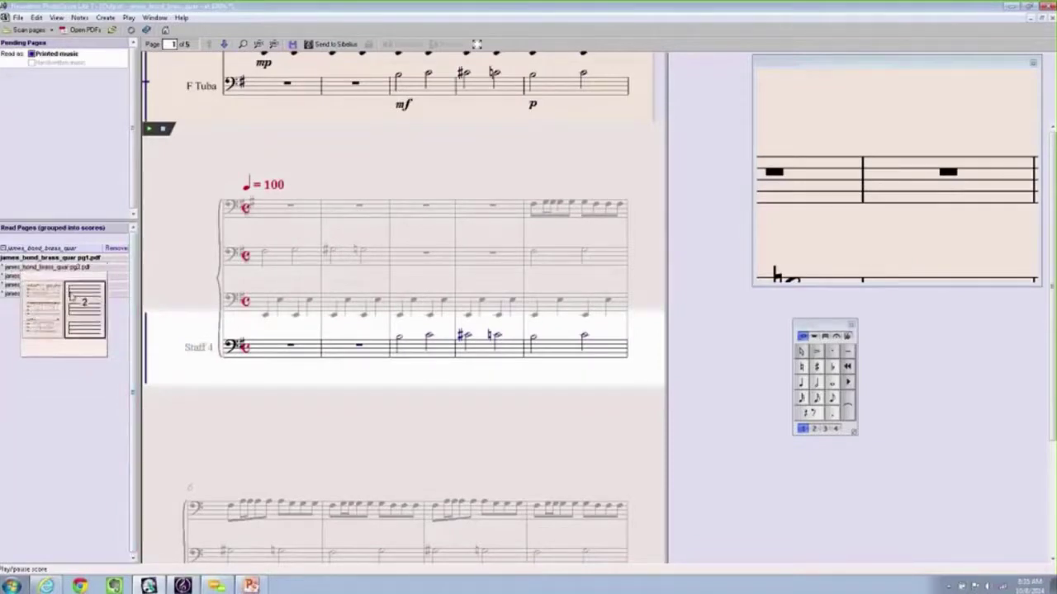
{"action": "left_click", "coordinate": [70, 294]}
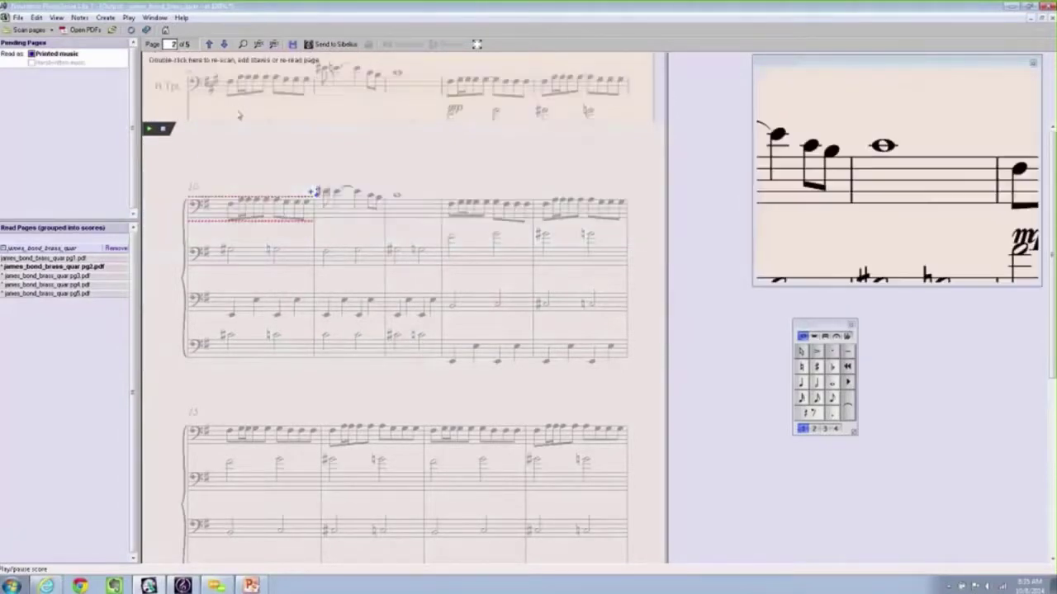
{"action": "left_click", "coordinate": [275, 44]}
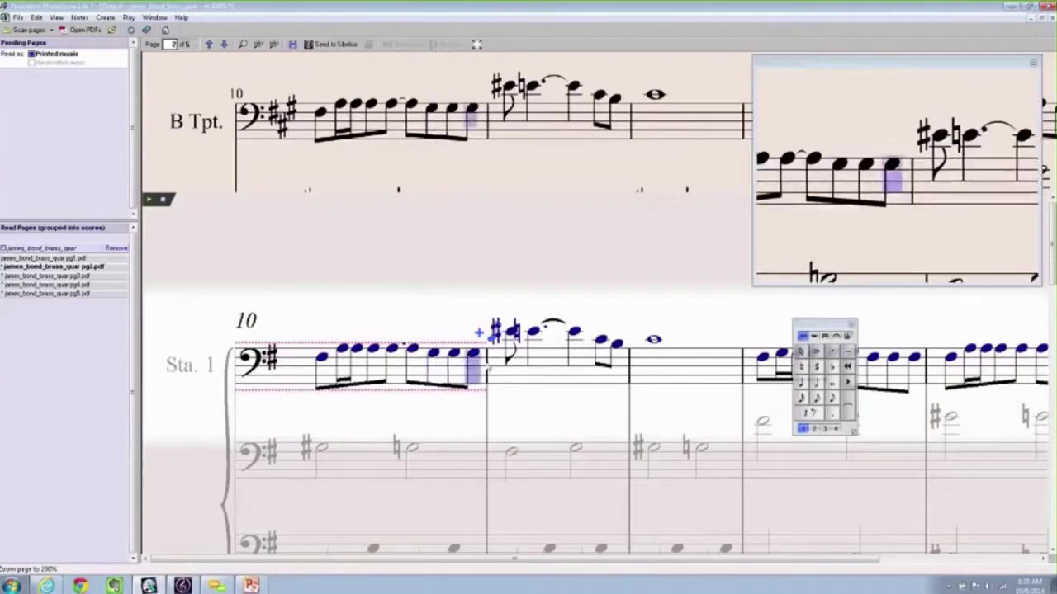
{"action": "key", "text": "space"}
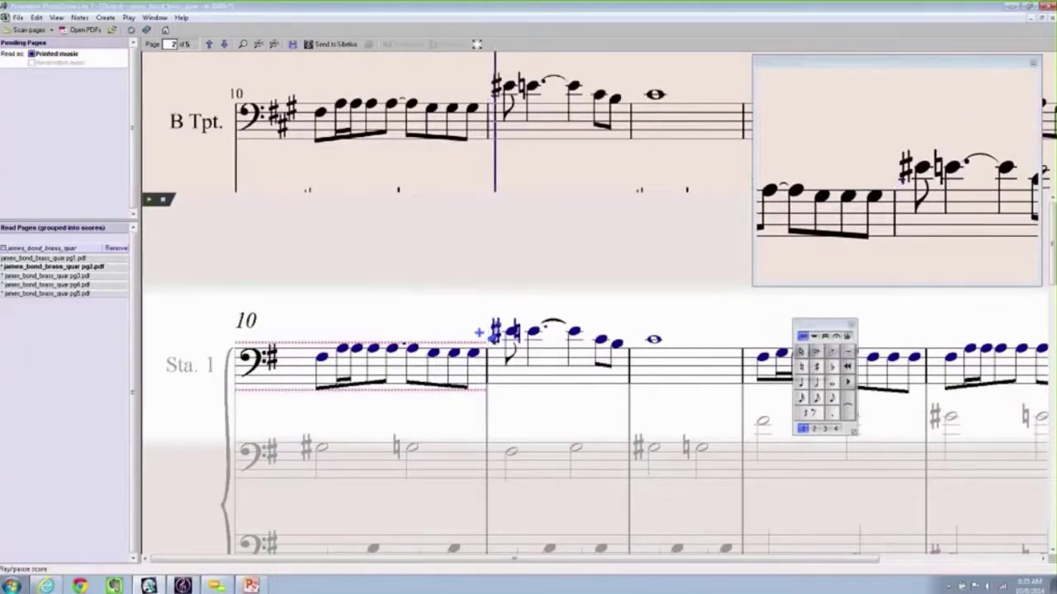
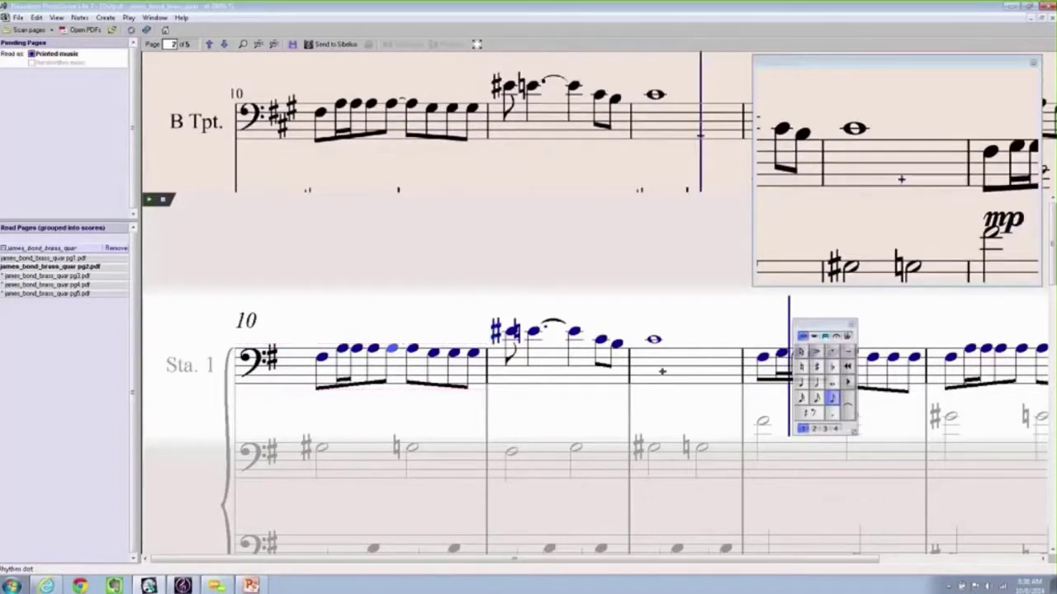
{"action": "key", "text": "space"}
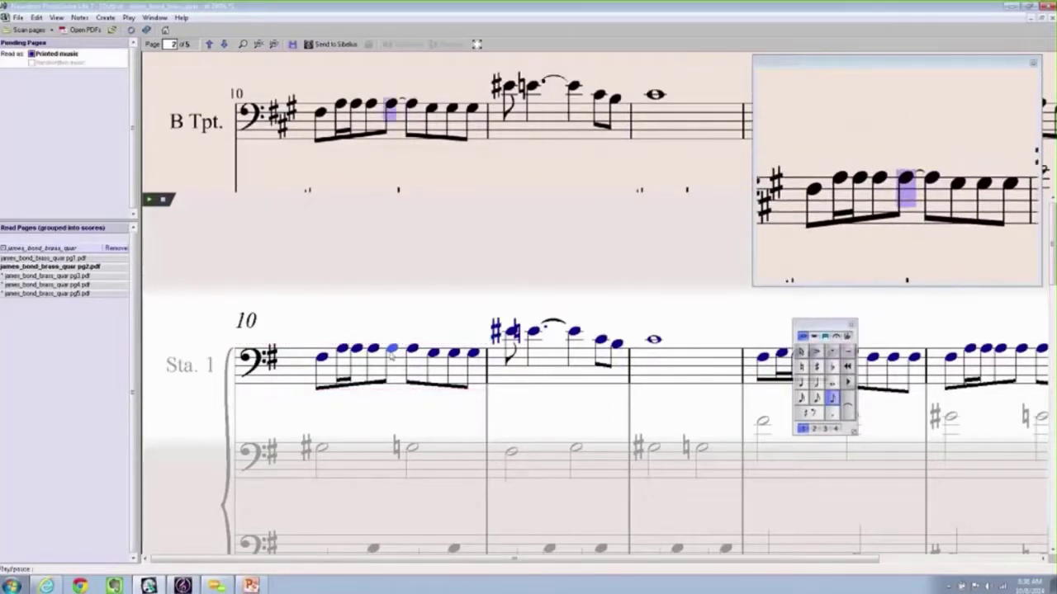
{"action": "key", "text": "space"}
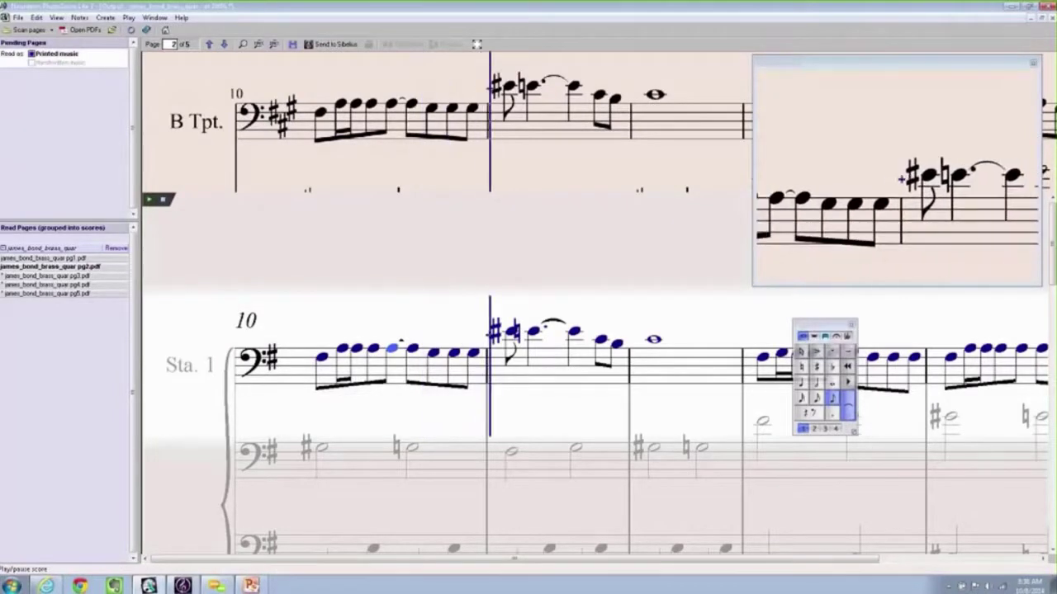
{"action": "key", "text": "space"}
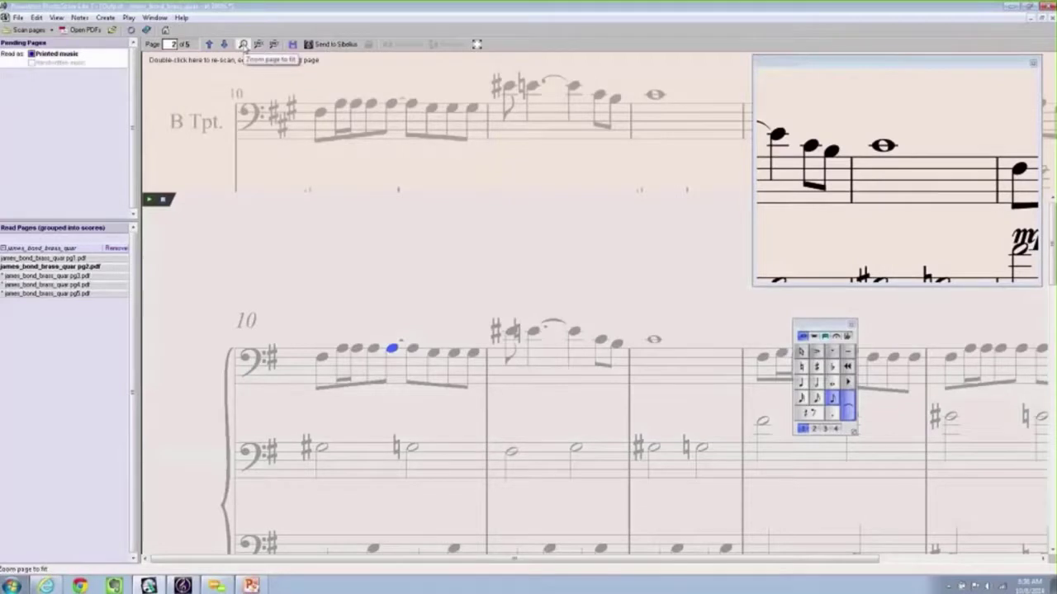
- Delete the misread key signatures from the Trumpet and Mellophone staves in every system of page 2
{"action": "left_click", "coordinate": [243, 46]}
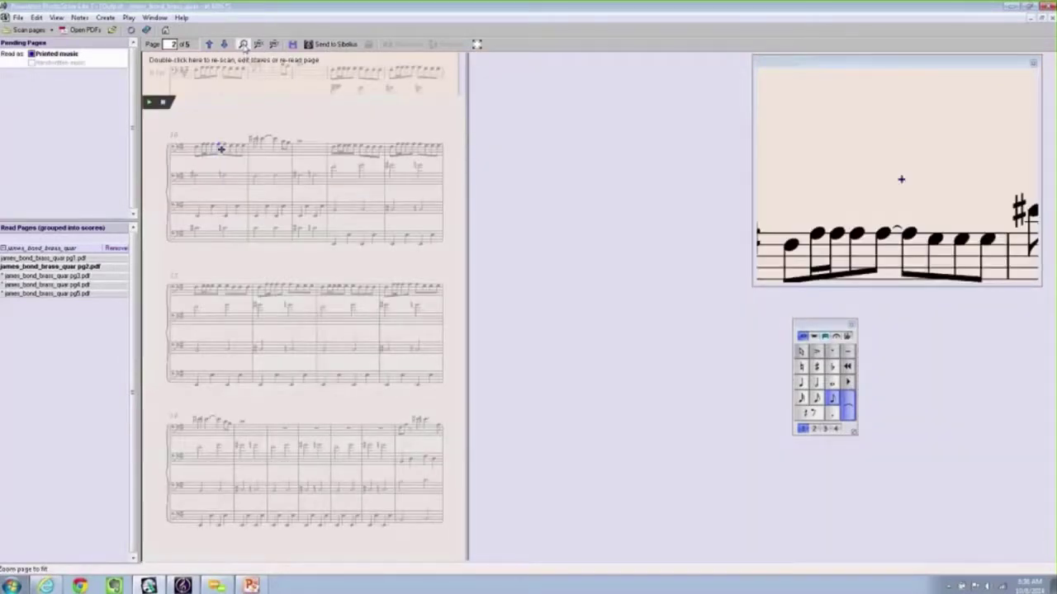
{"action": "left_click", "coordinate": [150, 102]}
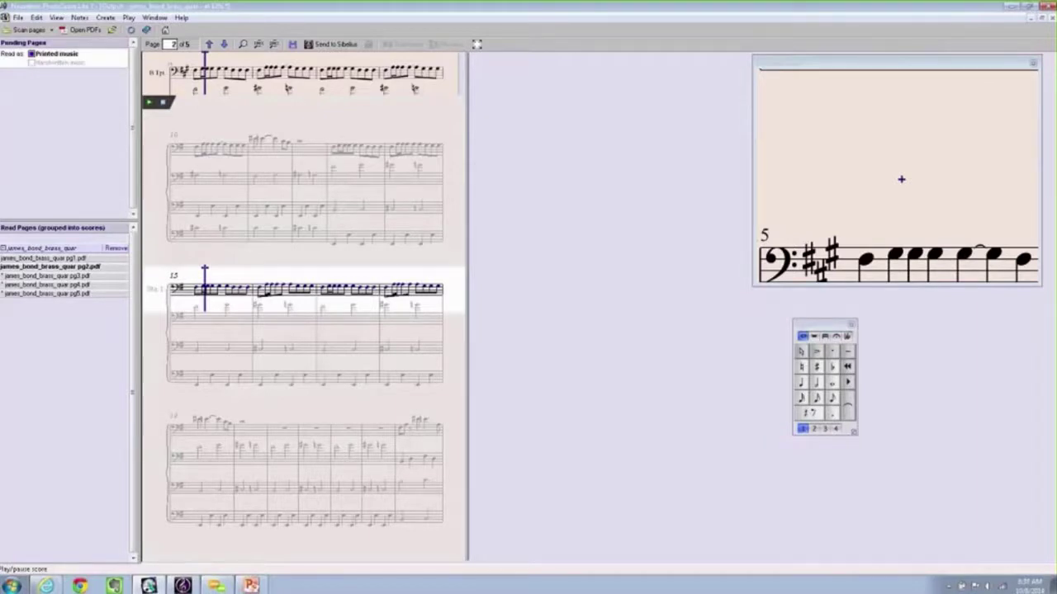
{"action": "key", "text": "space"}
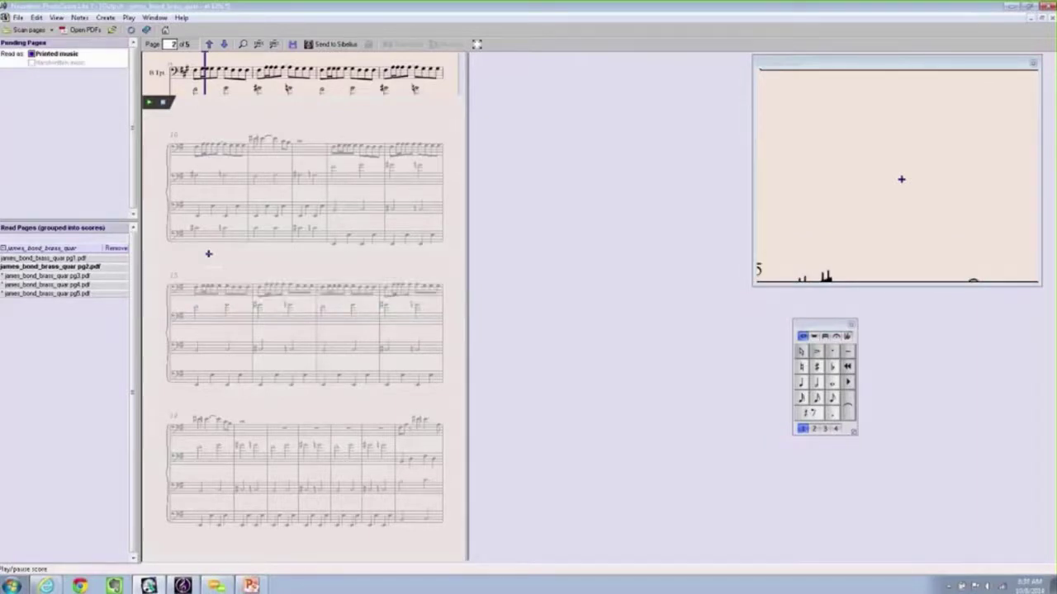
{"action": "key", "text": "space"}
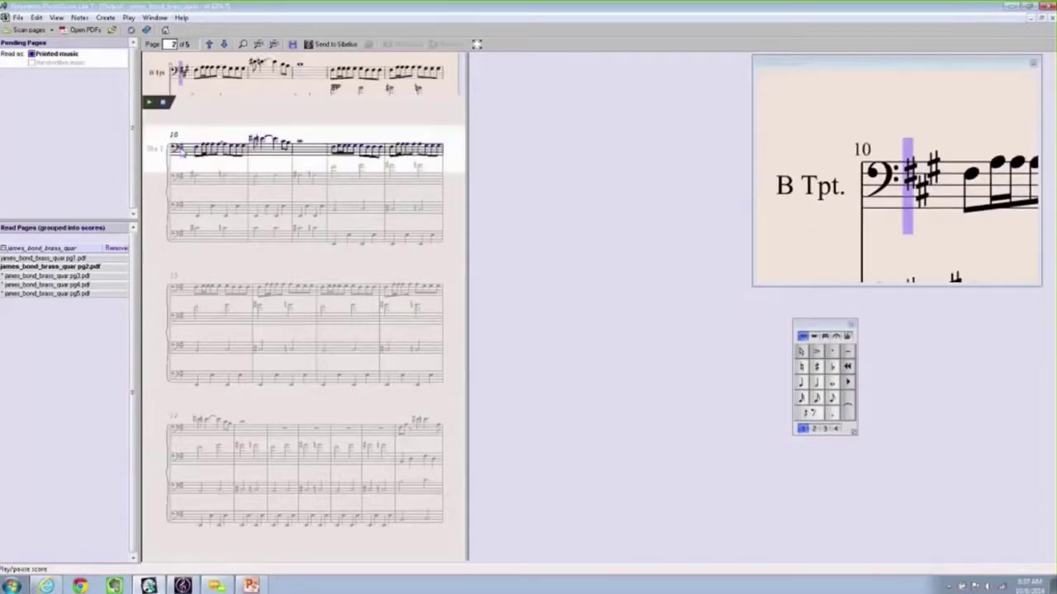
{"action": "key", "text": "space"}
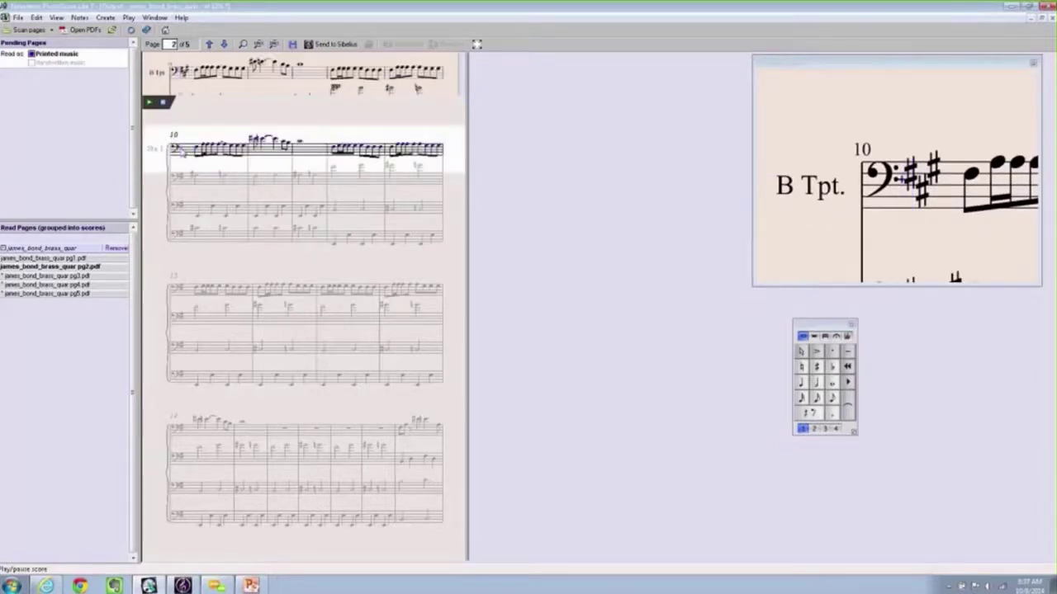
{"action": "left_click", "coordinate": [182, 301]}
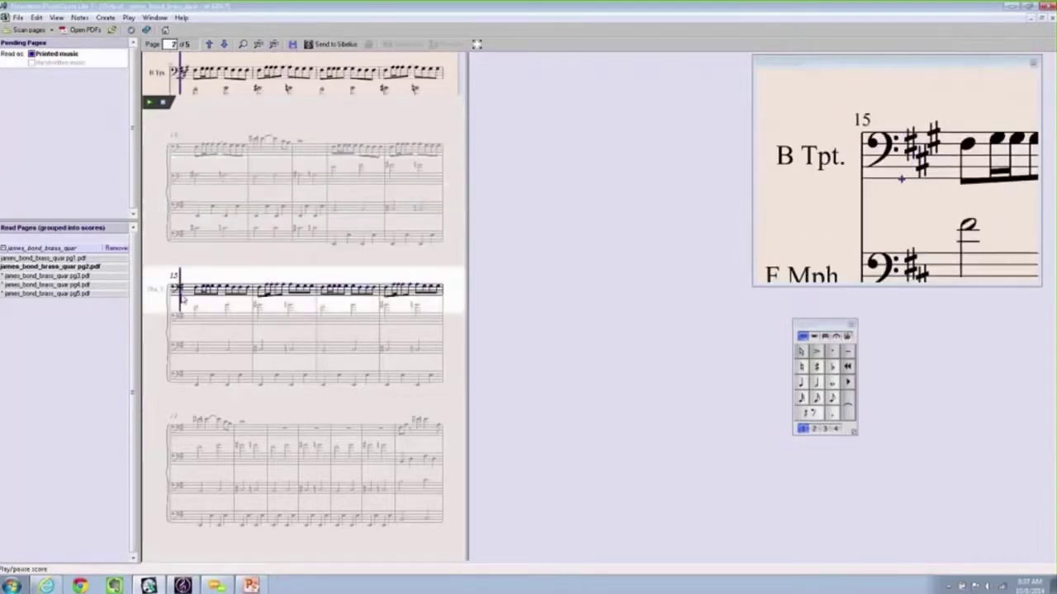
{"action": "left_click", "coordinate": [183, 321]}
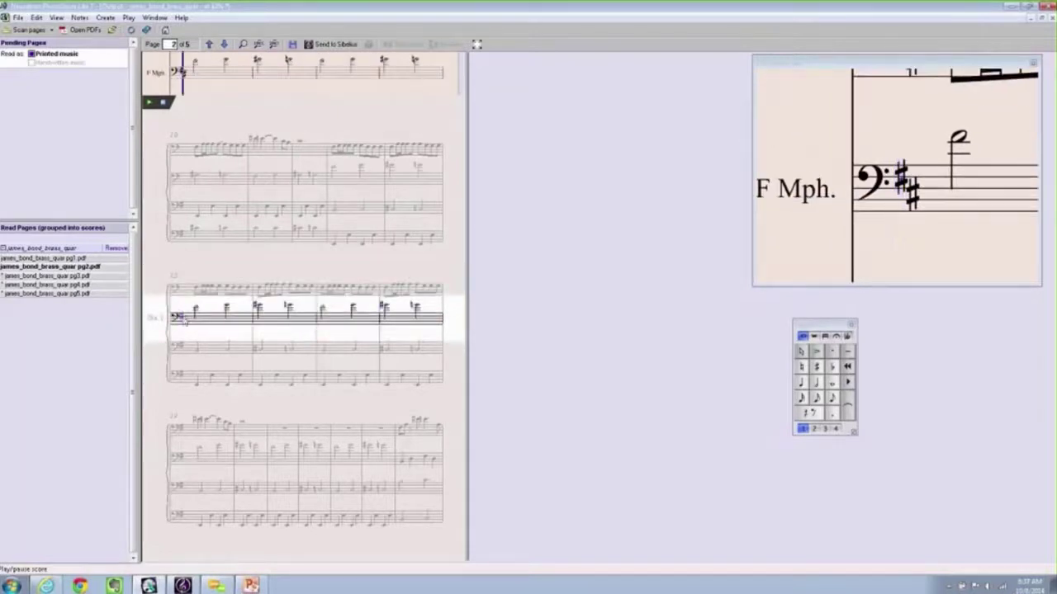
{"action": "left_click", "coordinate": [182, 427]}
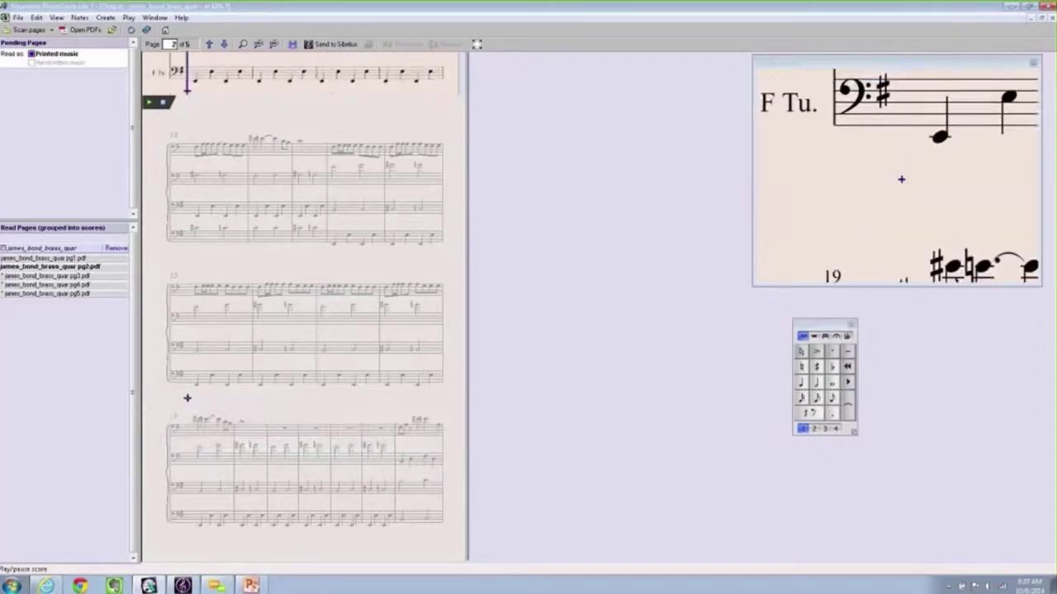
- On page 3, delete the misread key signatures from the Trumpet and Mellophone staves in every system
{"action": "mouse_move", "coordinate": [64, 284]}
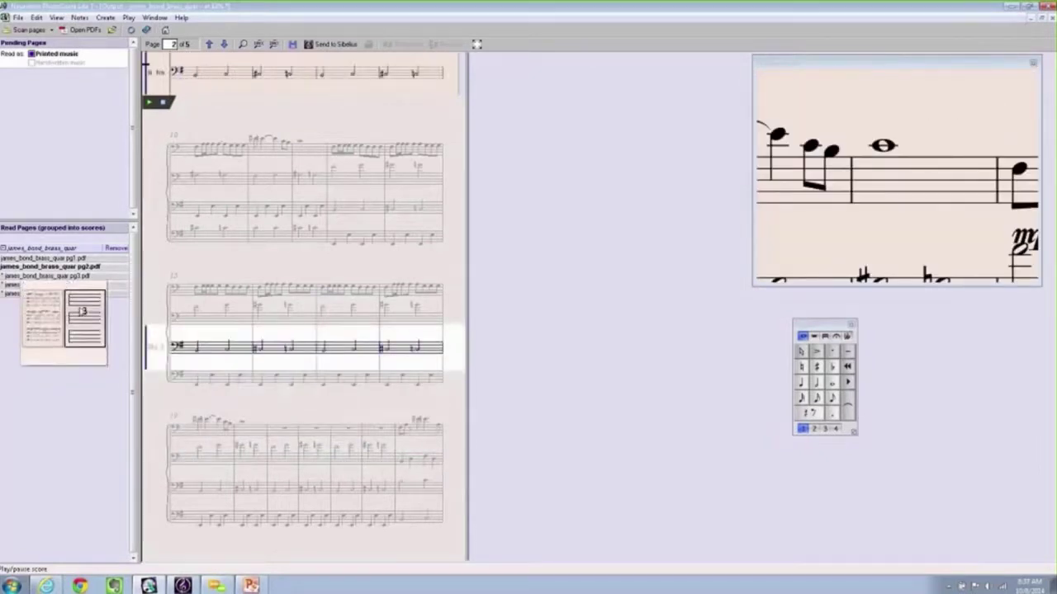
{"action": "left_click", "coordinate": [83, 311]}
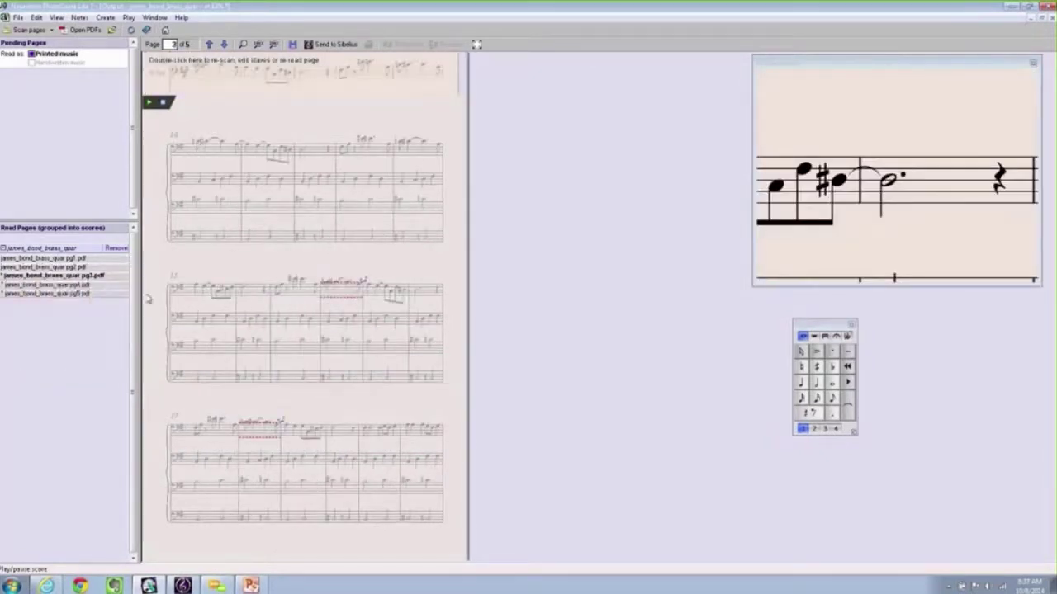
{"action": "scroll", "coordinate": [149, 293], "scroll_direction": "down", "scroll_amount": 3}
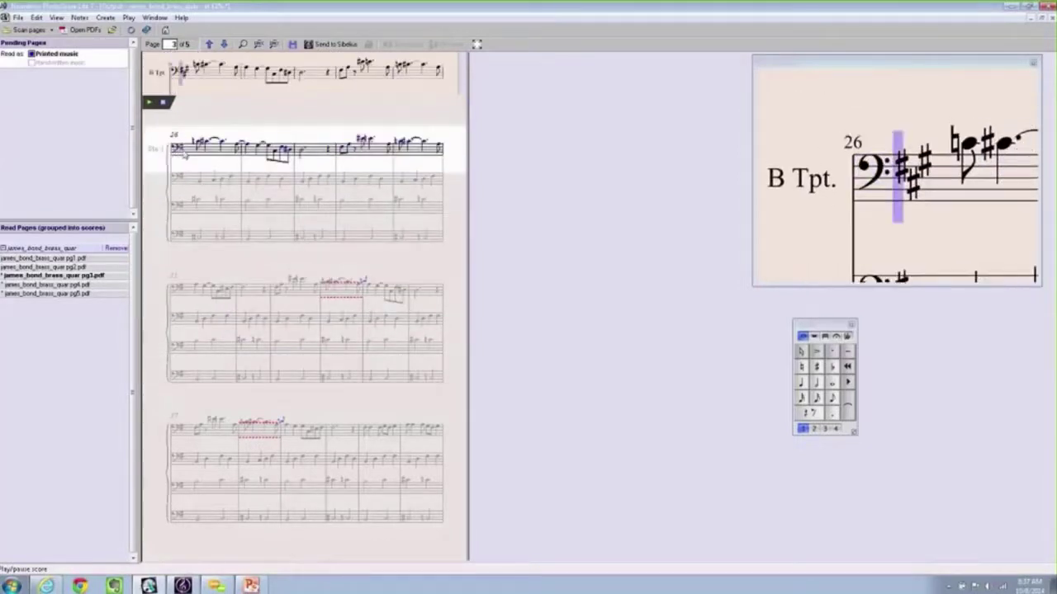
{"action": "key", "text": "Down"}
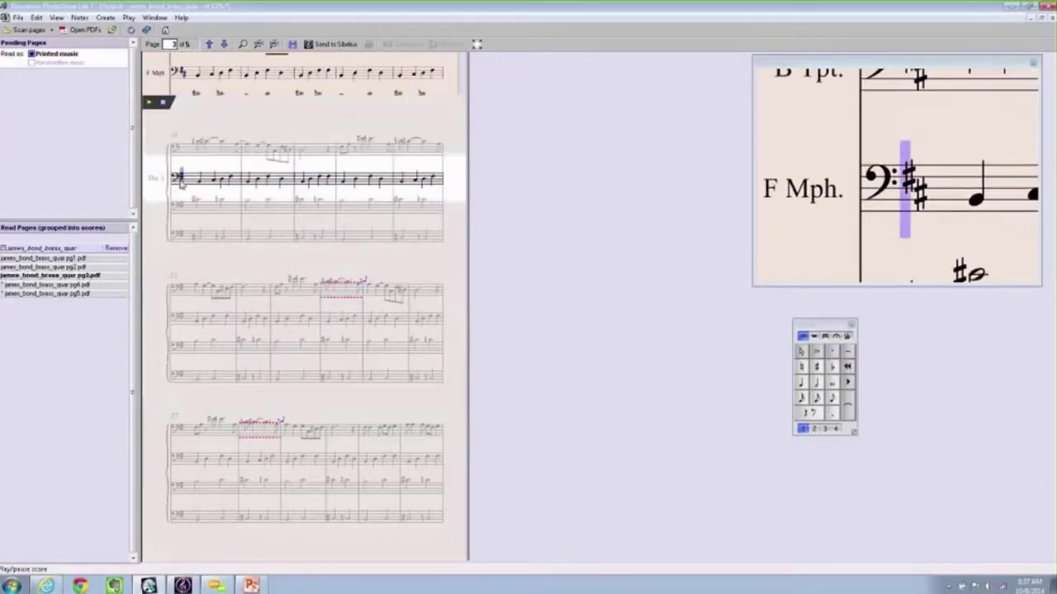
{"action": "key", "text": "Down"}
{"action": "key", "text": "Down"}
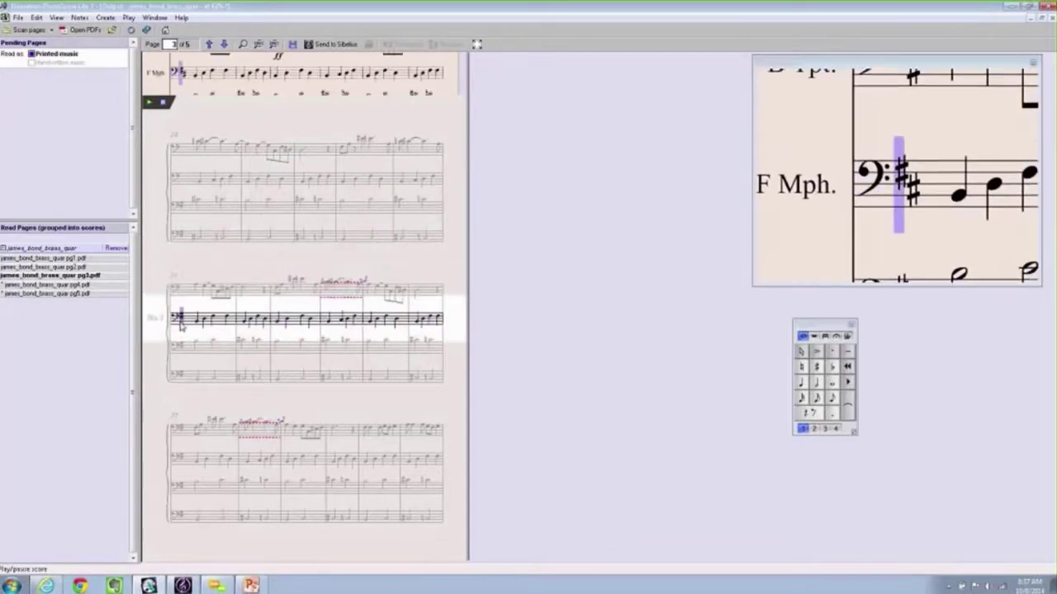
{"action": "left_click", "coordinate": [178, 376]}
{"action": "key", "text": "Down"}
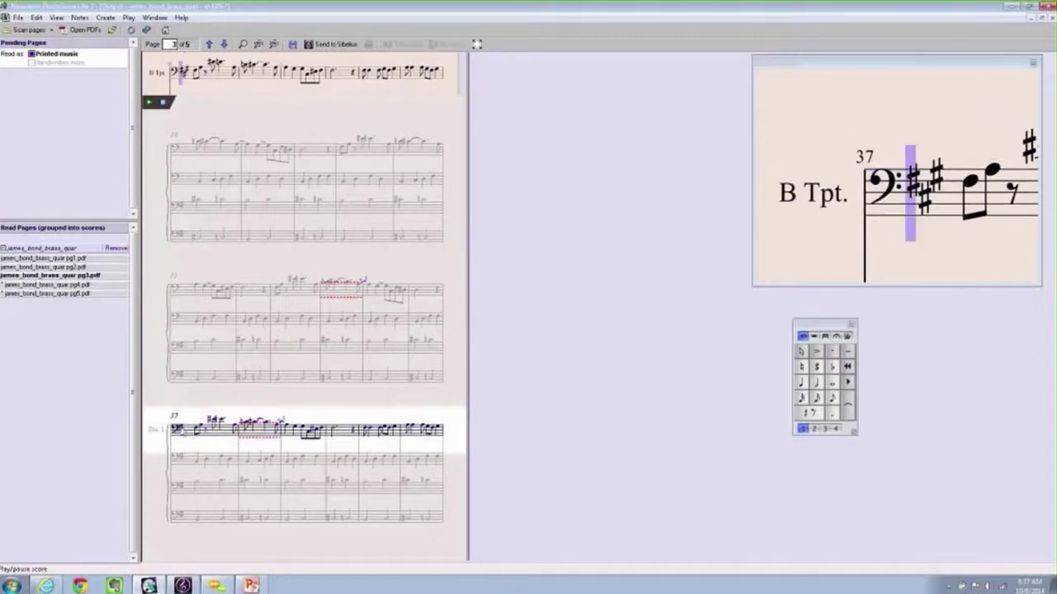
{"action": "key", "text": "Down"}
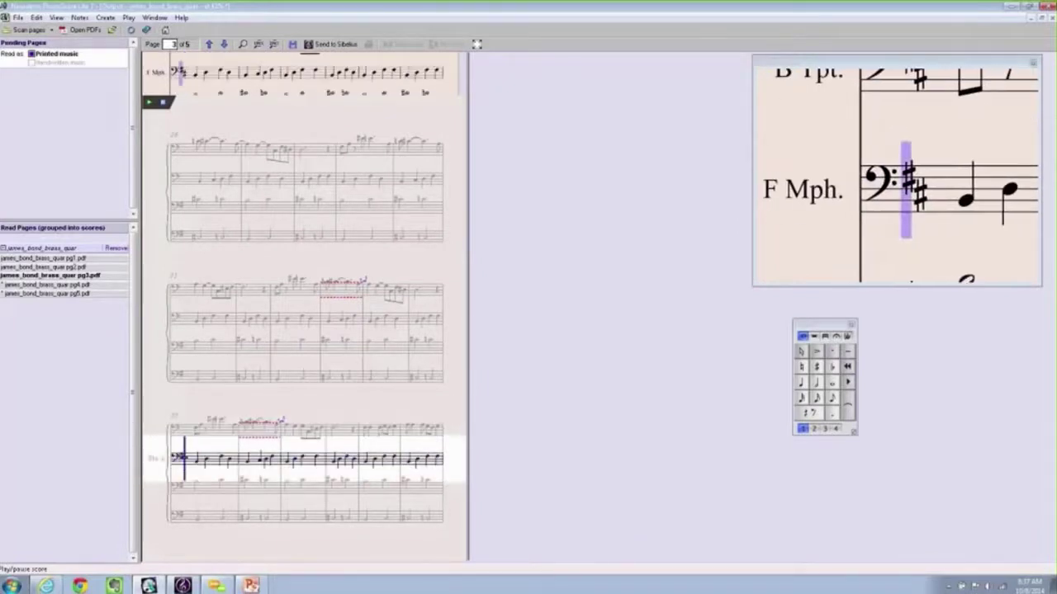
- Remove the misread rhythm dots from the last notes of the Trumpet's bars 34 and 38
{"action": "left_click", "coordinate": [293, 355]}
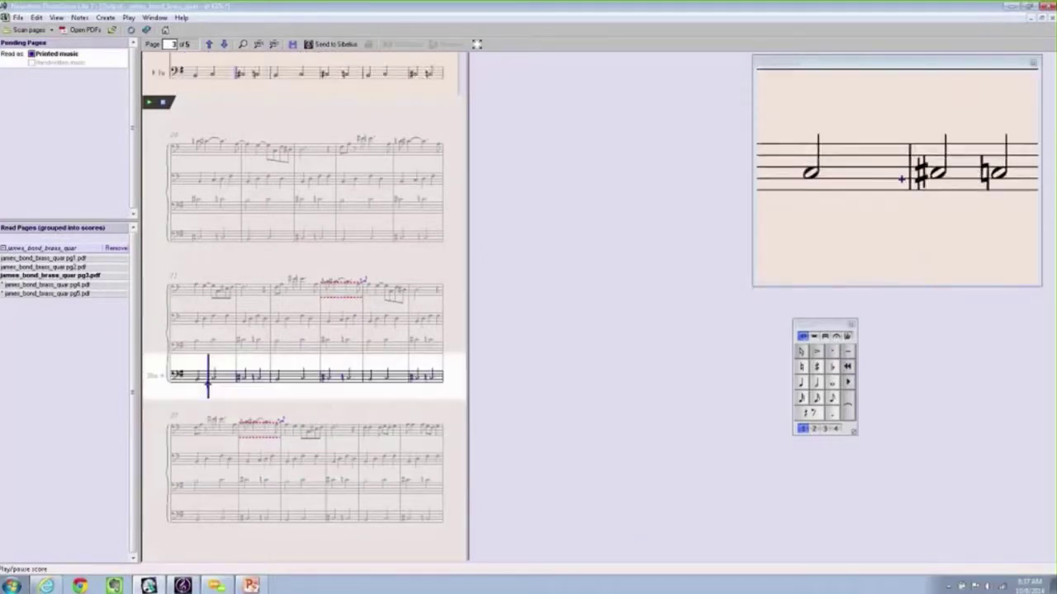
{"action": "left_click", "coordinate": [272, 45]}
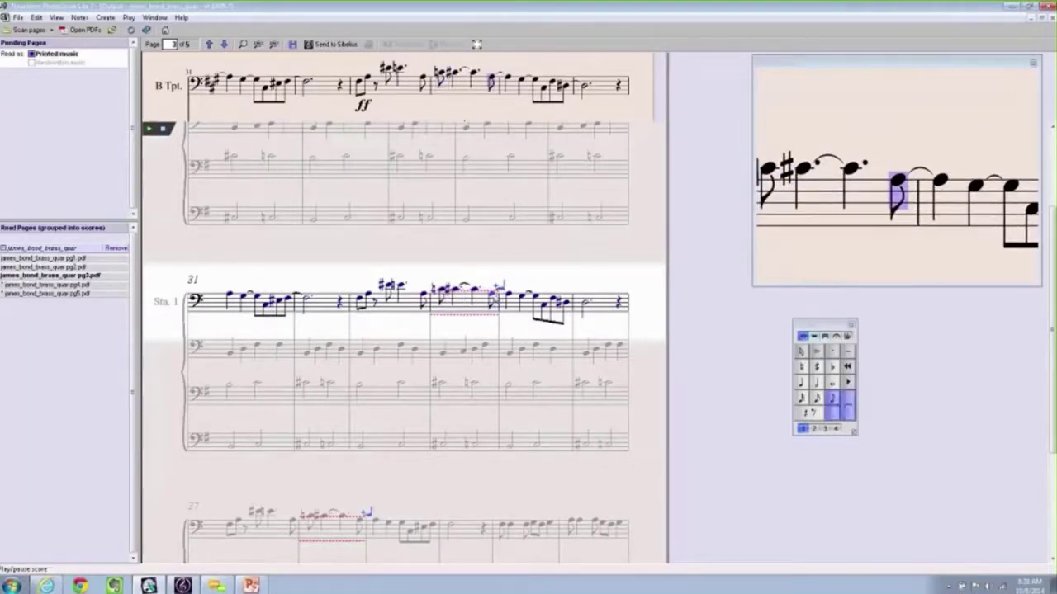
{"action": "left_click", "coordinate": [621, 395]}
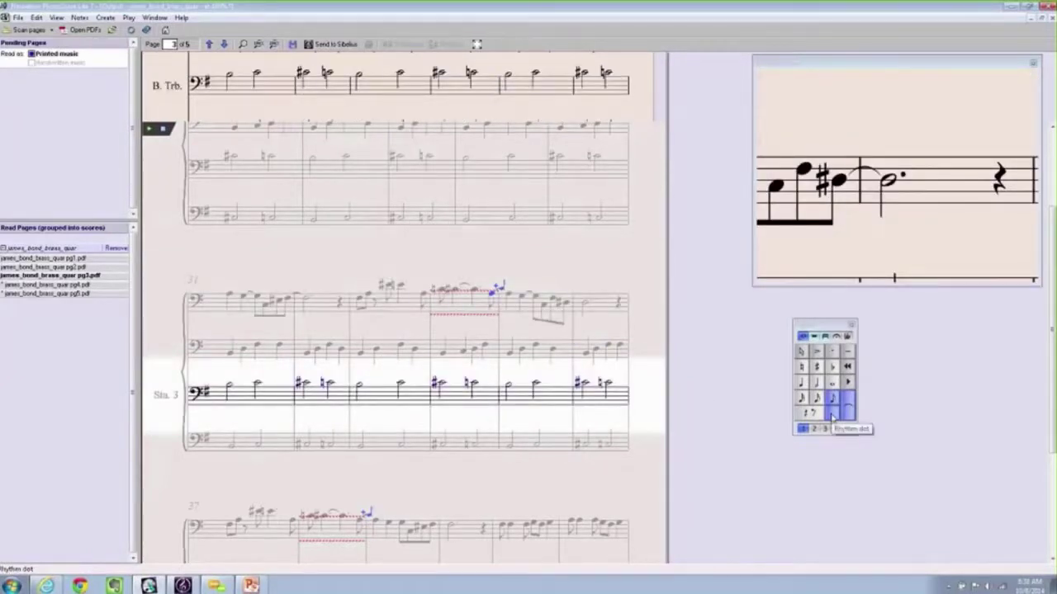
{"action": "key", "text": "Escape"}
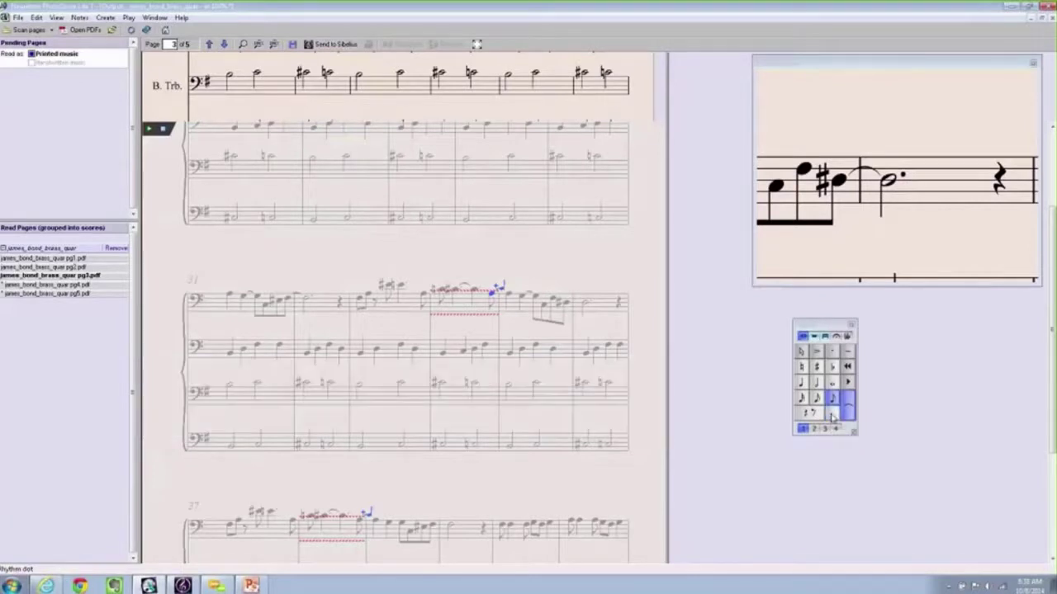
{"action": "key", "text": "space"}
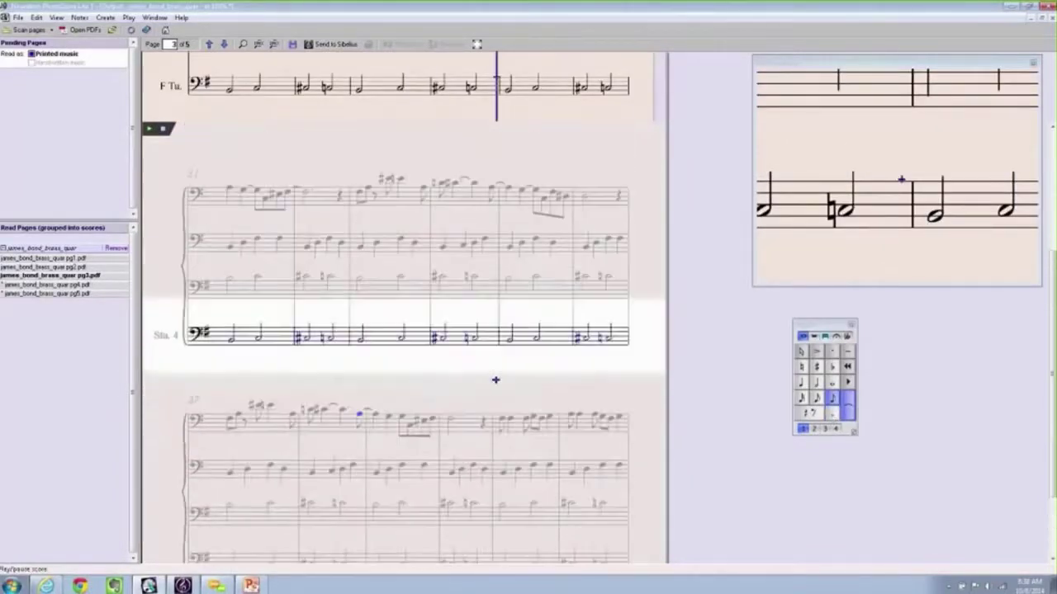
- On page 4, delete the misread key signatures from the Trumpet and Mellophone staves in every system
{"action": "mouse_move", "coordinate": [22, 284]}
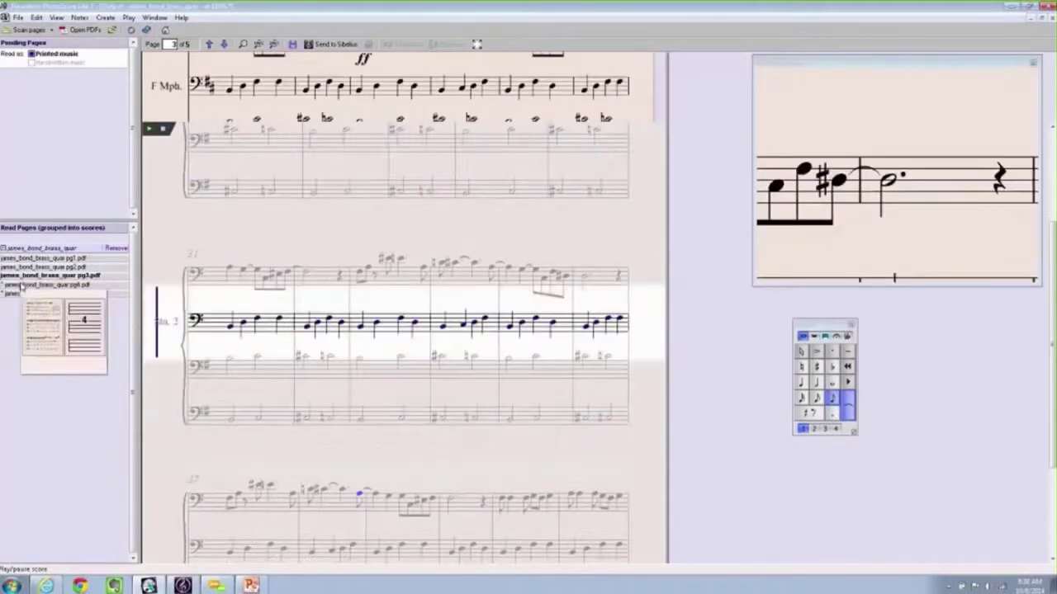
{"action": "left_click", "coordinate": [22, 284]}
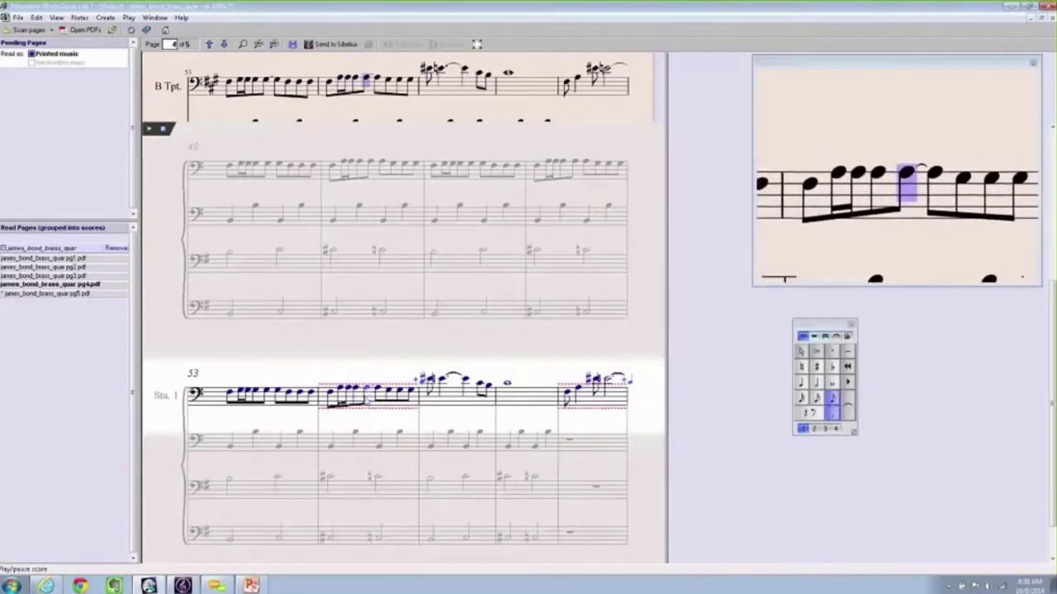
- In the Trumpet staff, replace the misread dot on bar 54's fifth note with a tie and correct the rhythm of bar 57's final half note
{"action": "key", "text": "space"}
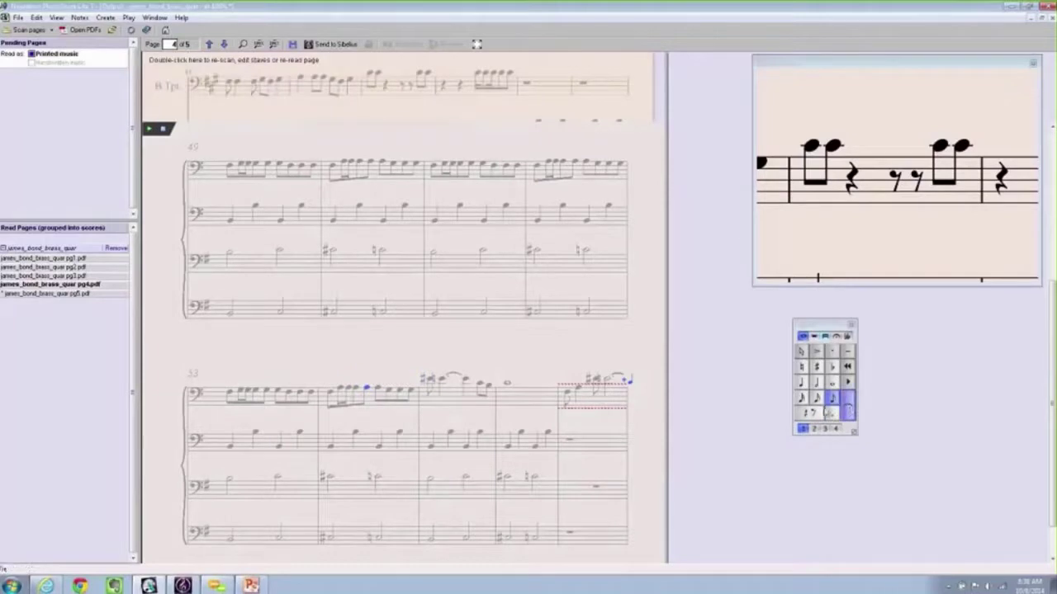
{"action": "key", "text": "space"}
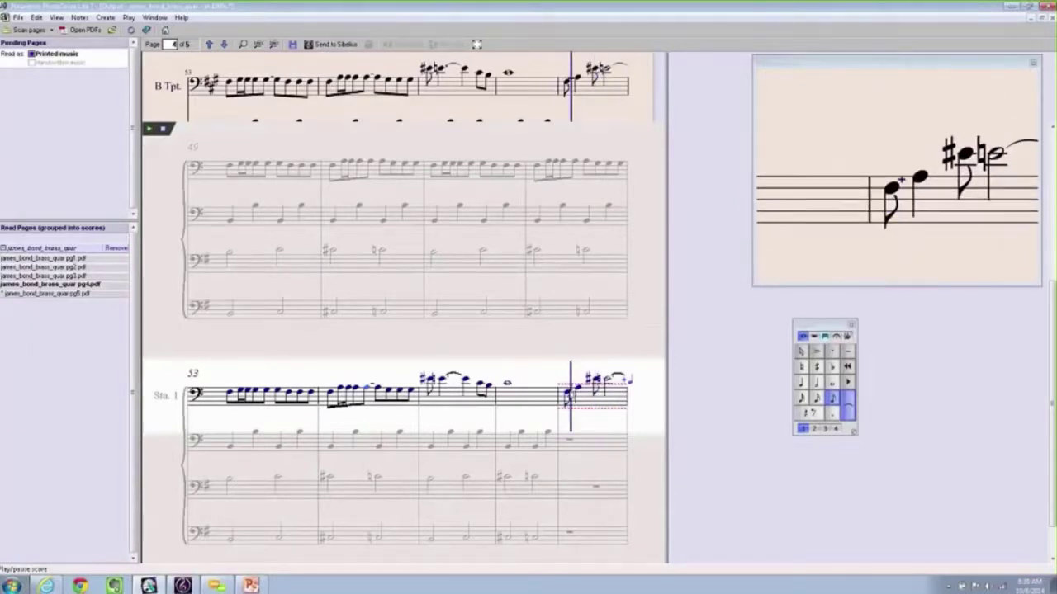
{"action": "key", "text": "space"}
{"action": "key", "text": "space"}
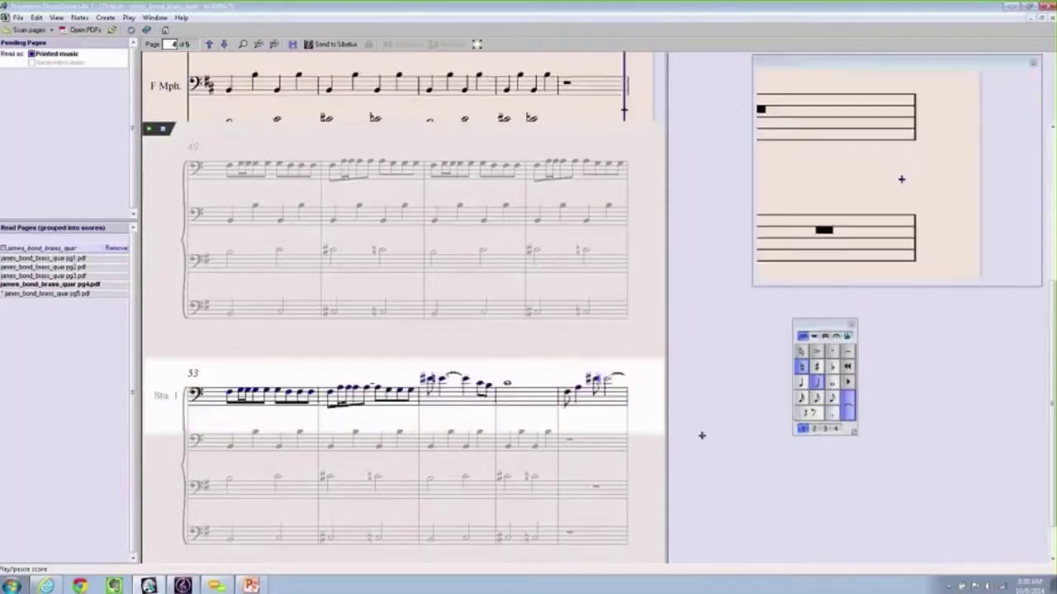
{"action": "scroll", "coordinate": [567, 488], "scroll_direction": "down", "scroll_amount": 1}
{"action": "scroll", "coordinate": [566, 488], "scroll_direction": "up", "scroll_amount": 5}
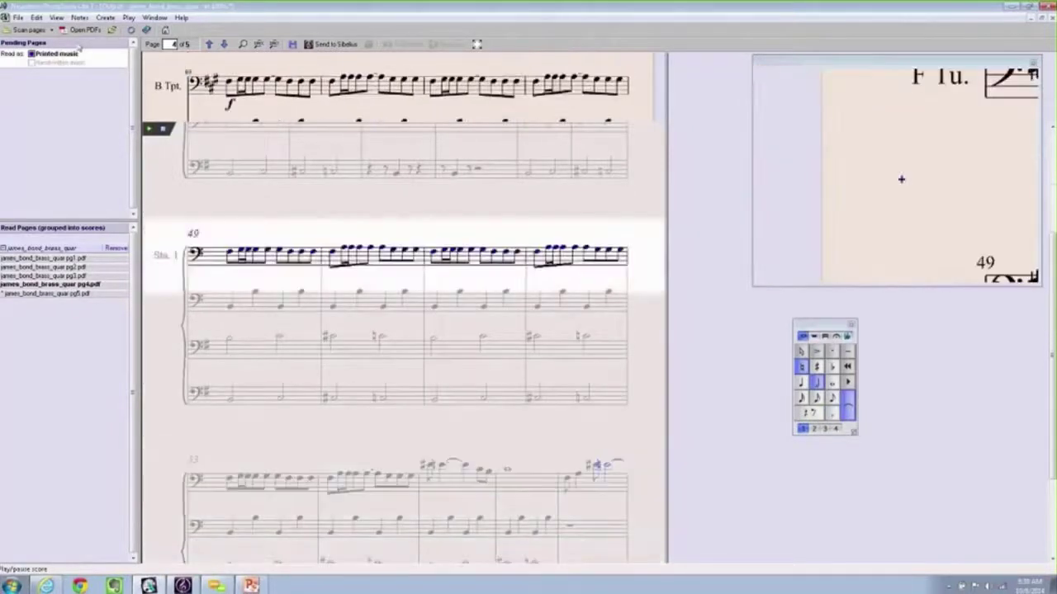
- Open page 5 and move the full-view window and the keypad clear of the last bar
{"action": "left_click", "coordinate": [244, 45]}
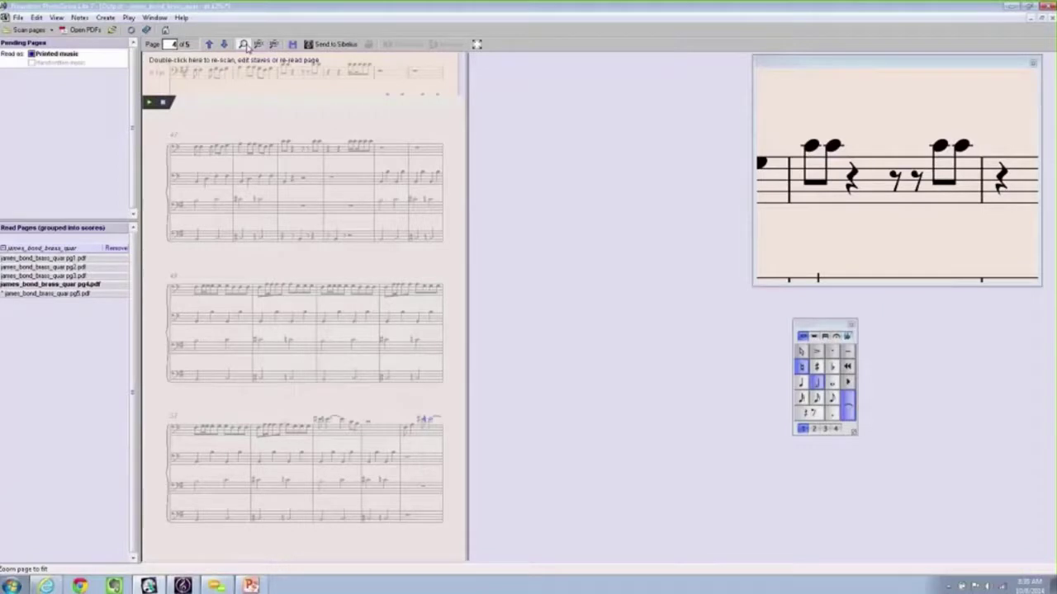
{"action": "mouse_move", "coordinate": [26, 295]}
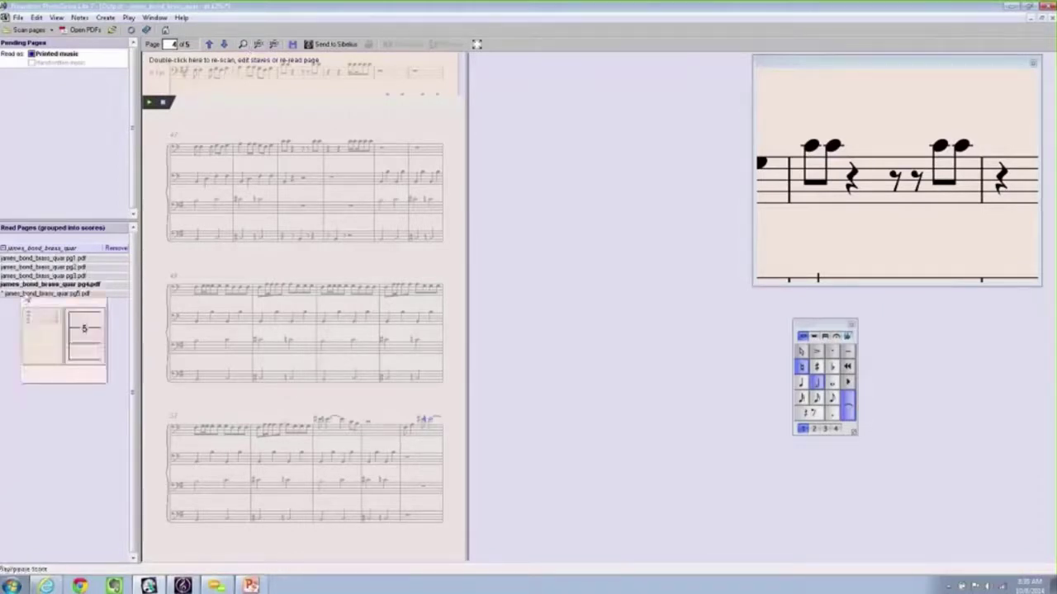
{"action": "left_click", "coordinate": [93, 351]}
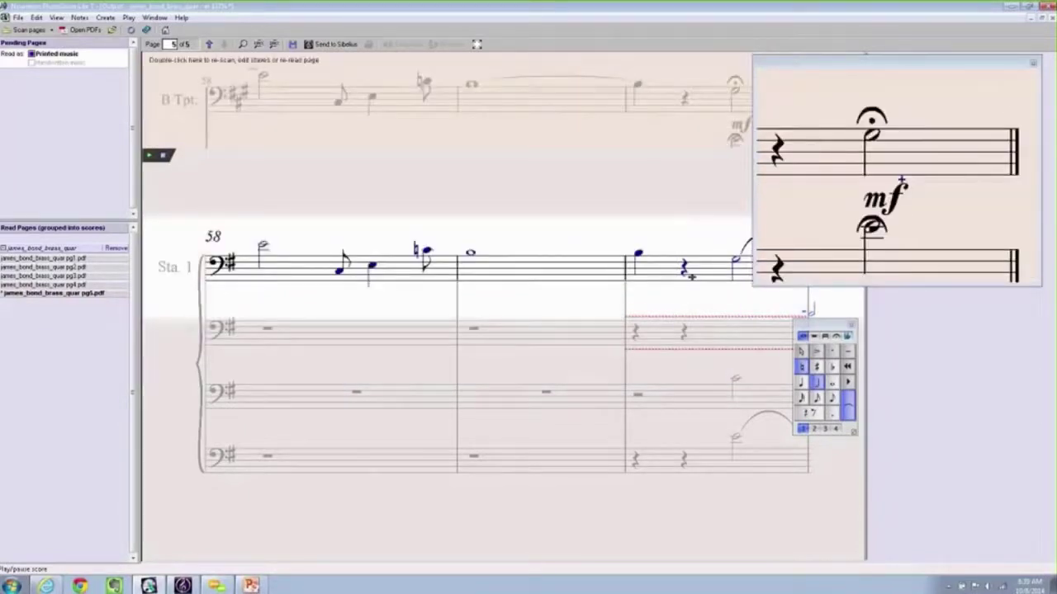
{"action": "key", "text": "space"}
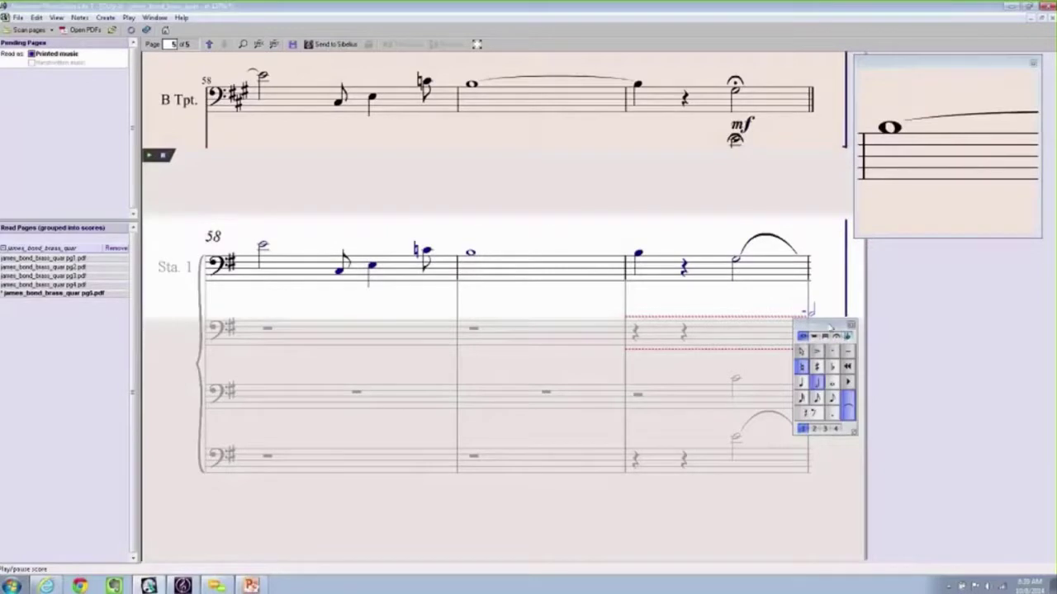
{"action": "left_click_drag", "start_coordinate": [830, 328], "coordinate": [901, 315]}
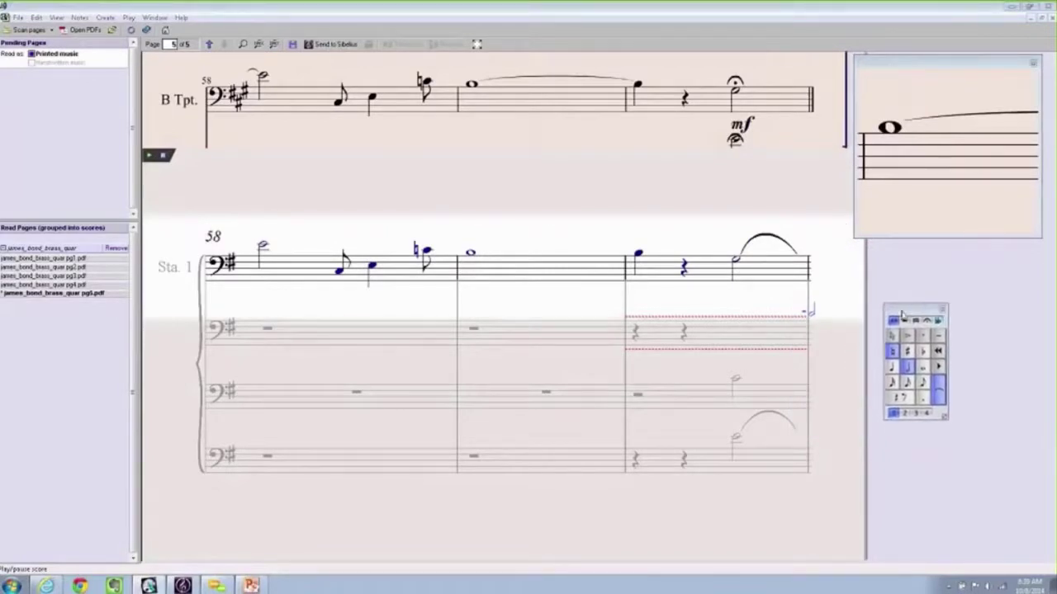
- Delete the misread key signatures from the Trumpet and Mellophone staves on page 5, at bar 58
{"action": "key", "text": "Down"}
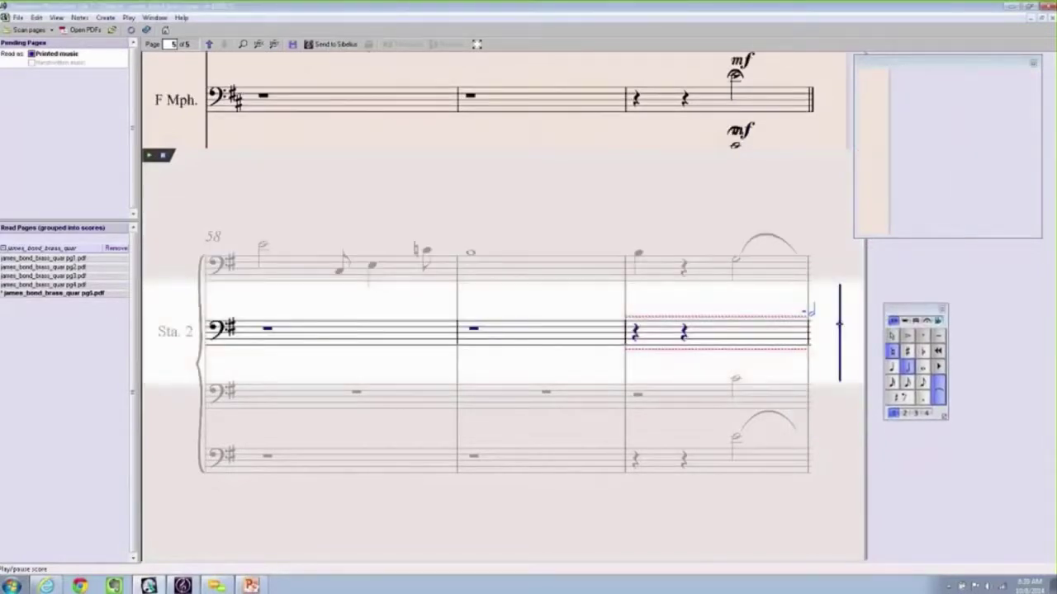
{"action": "key", "text": "Up"}
{"action": "key", "text": "Down"}
{"action": "key", "text": "Up"}
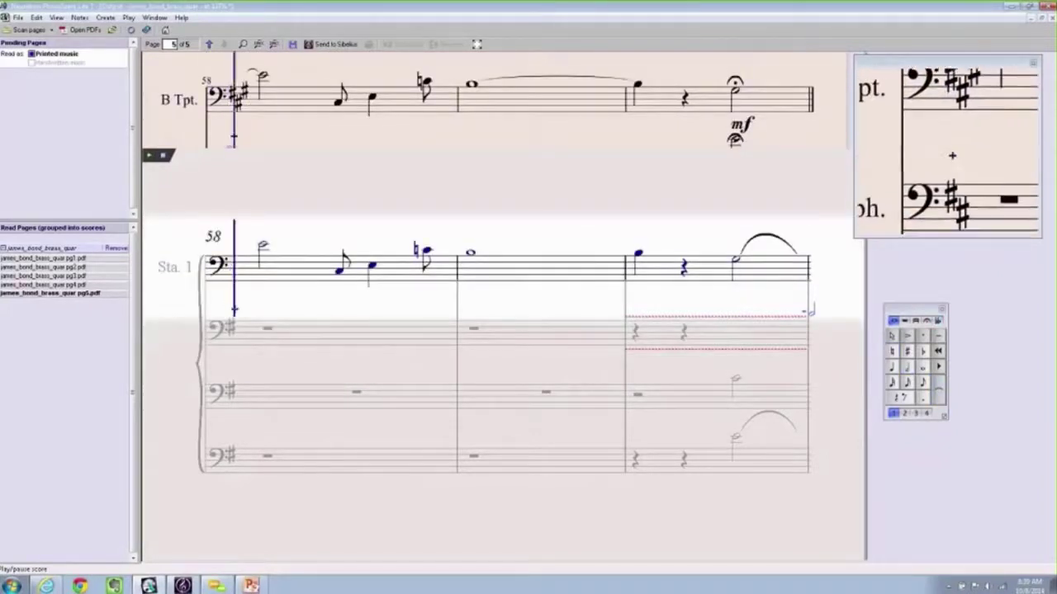
{"action": "key", "text": "Down"}
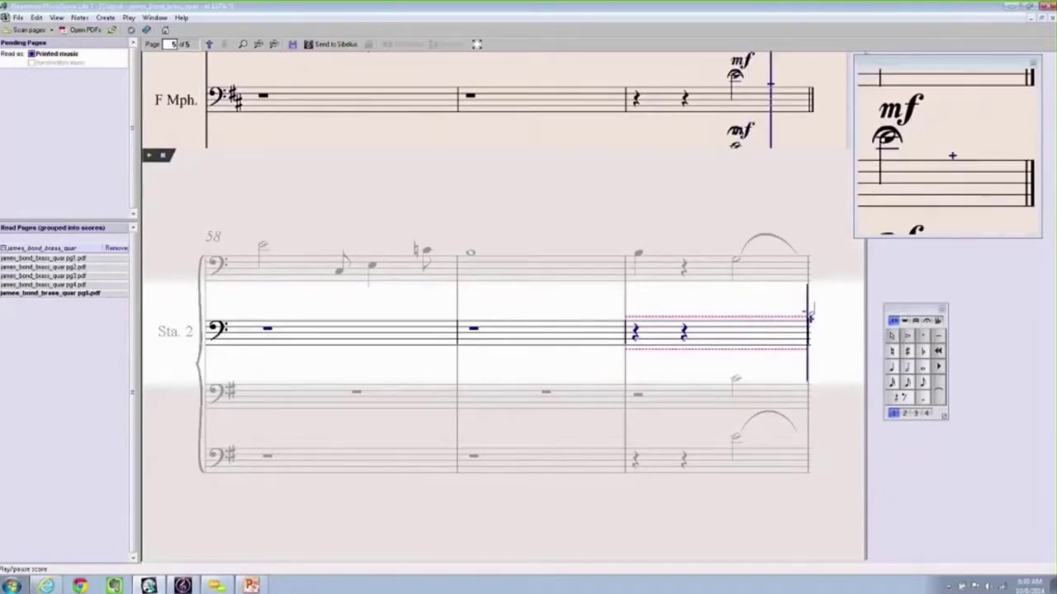
- Add the missing half note above the staff after the two quarter rests in the Mellophone's final bar, matching the scan
{"action": "left_click", "coordinate": [908, 369]}
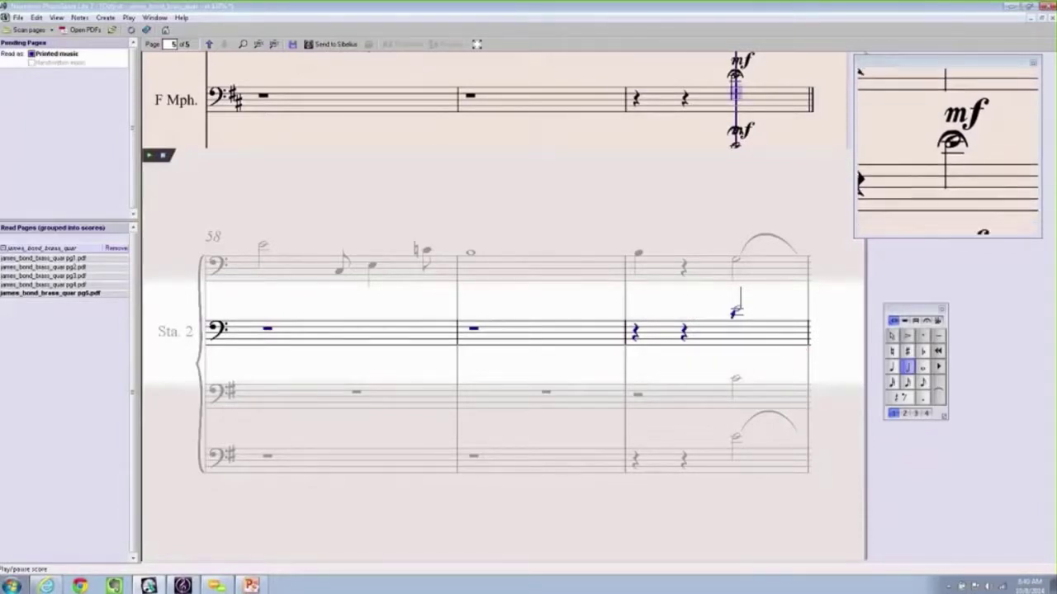
{"action": "left_click", "coordinate": [739, 312]}
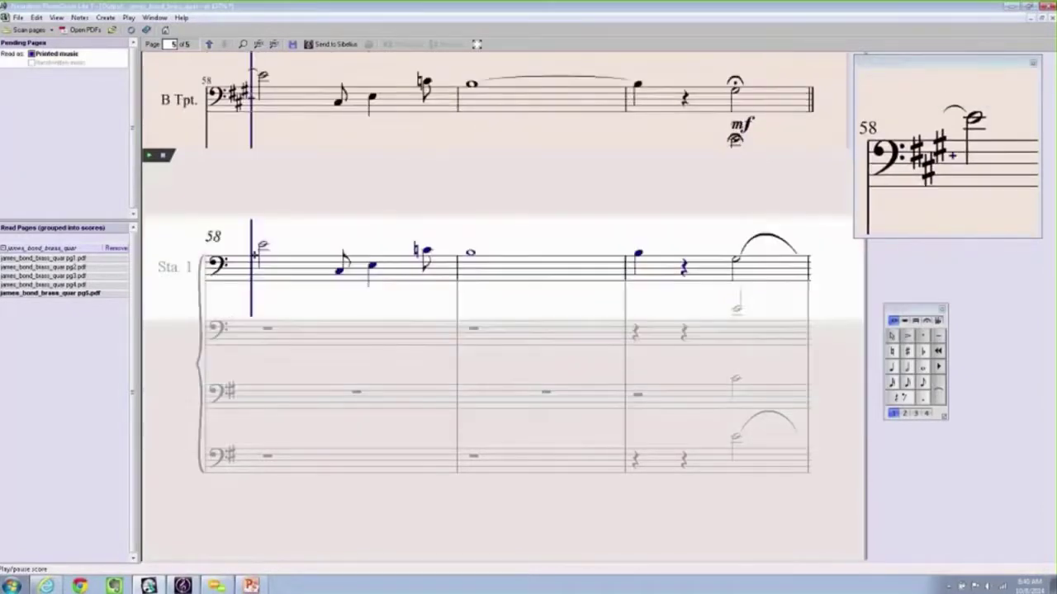
{"action": "left_click", "coordinate": [298, 198]}
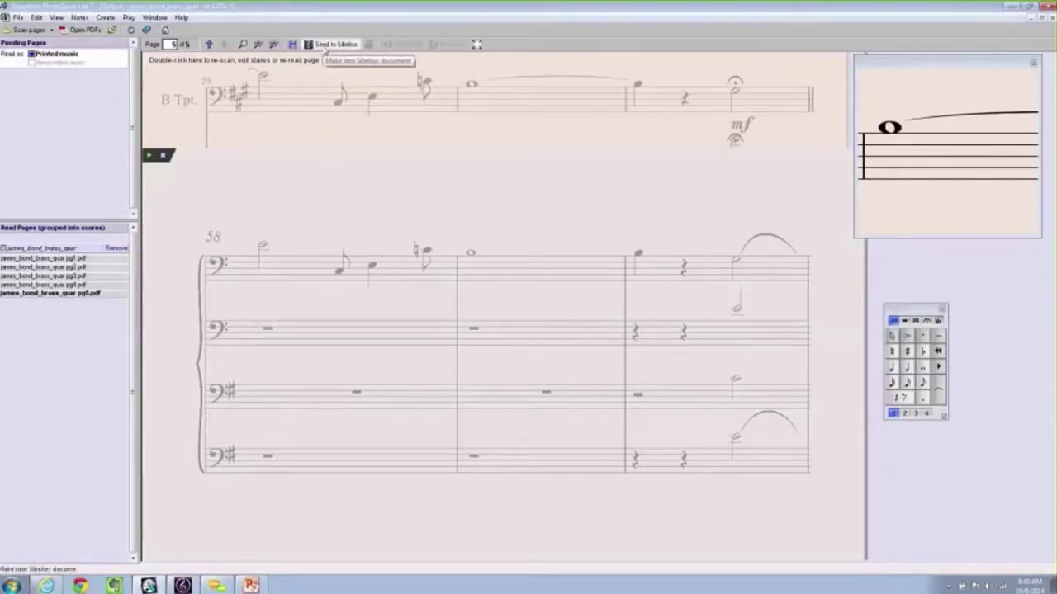
- Send the corrected score to Sibelius as a transposing score with the option to choose the instruments
{"action": "left_click", "coordinate": [321, 47]}
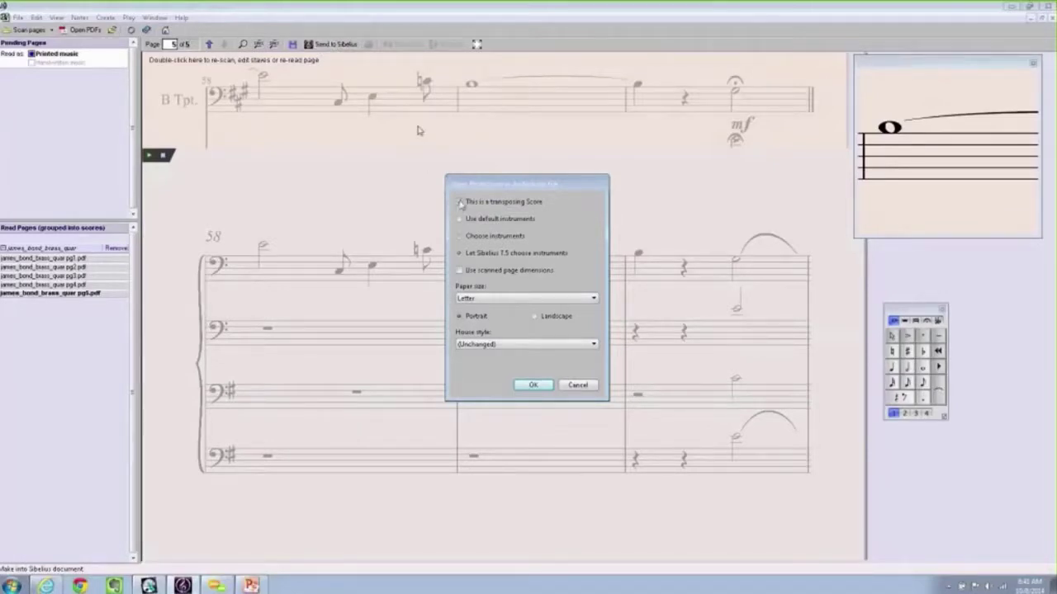
{"action": "left_click", "coordinate": [487, 204]}
{"action": "left_click", "coordinate": [533, 385]}
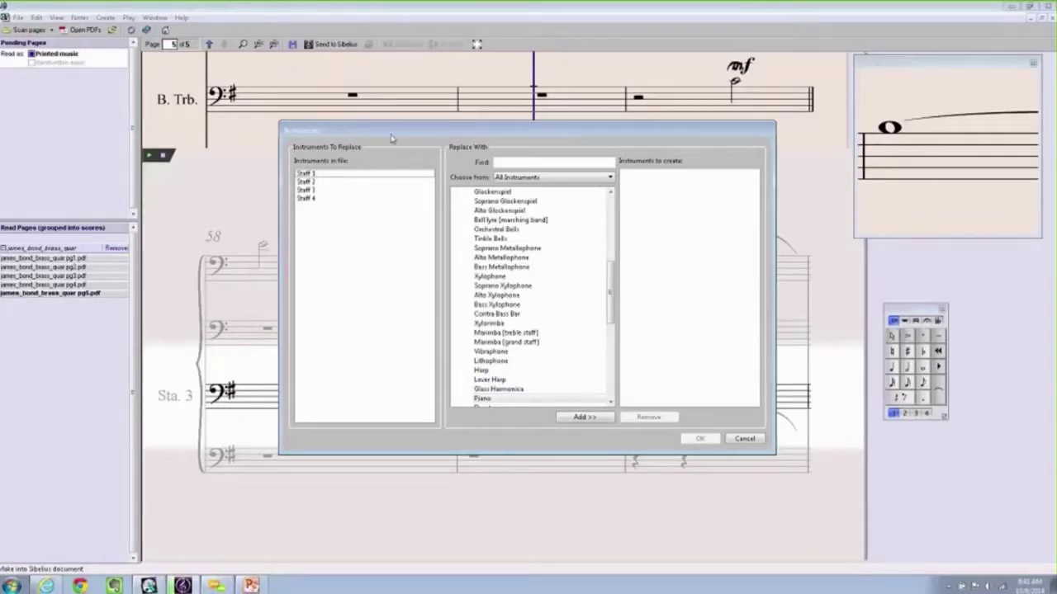
- Choose Trumpet in Bb as the replacement instrument for Staff 1
{"action": "left_click", "coordinate": [323, 176]}
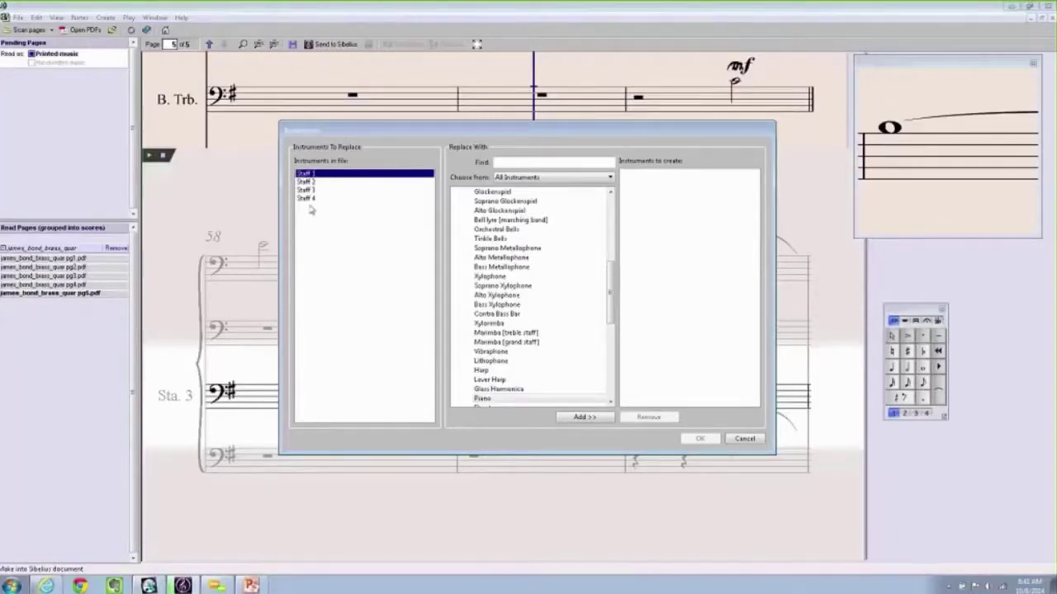
{"action": "left_click", "coordinate": [522, 162]}
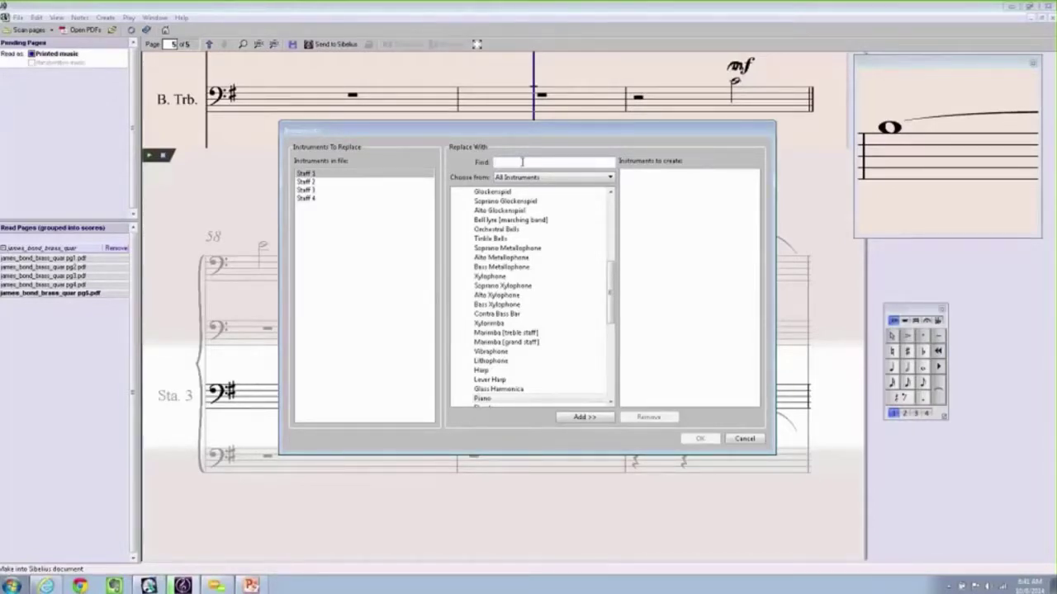
{"action": "type", "text": "trum"}
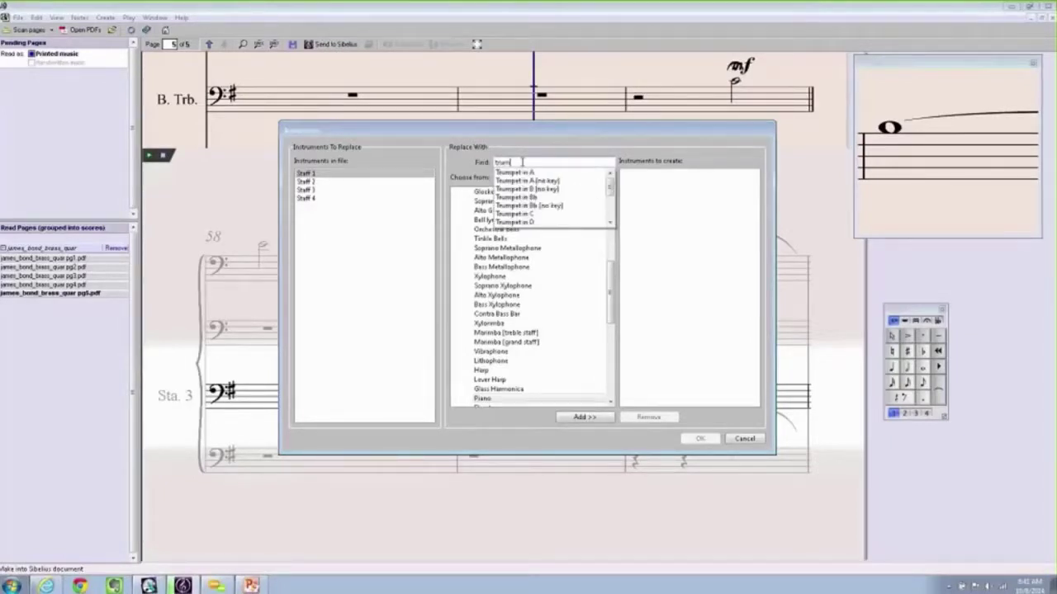
{"action": "left_click", "coordinate": [516, 198]}
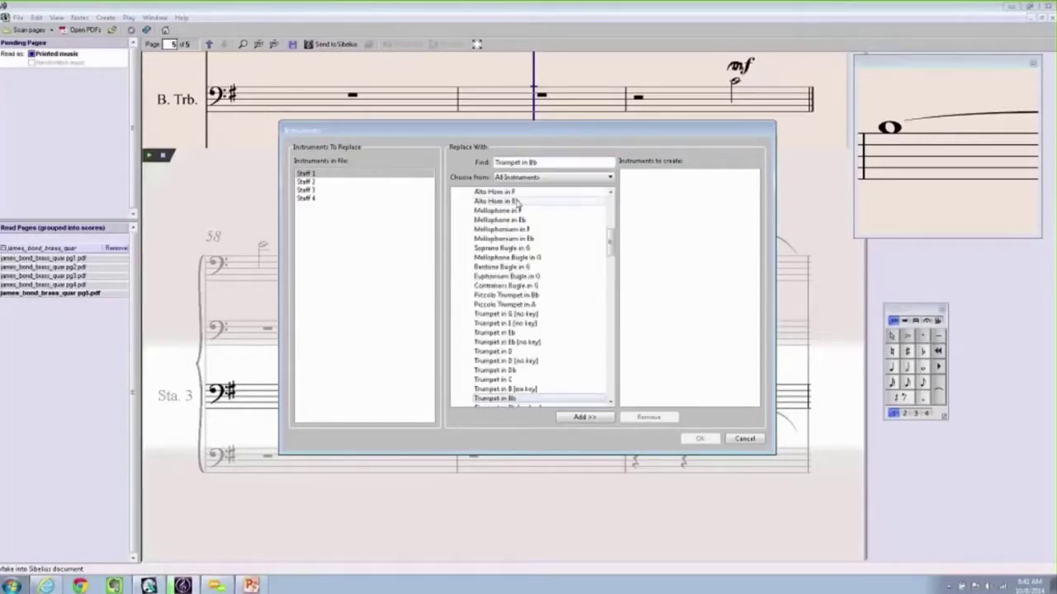
{"action": "left_click", "coordinate": [576, 420]}
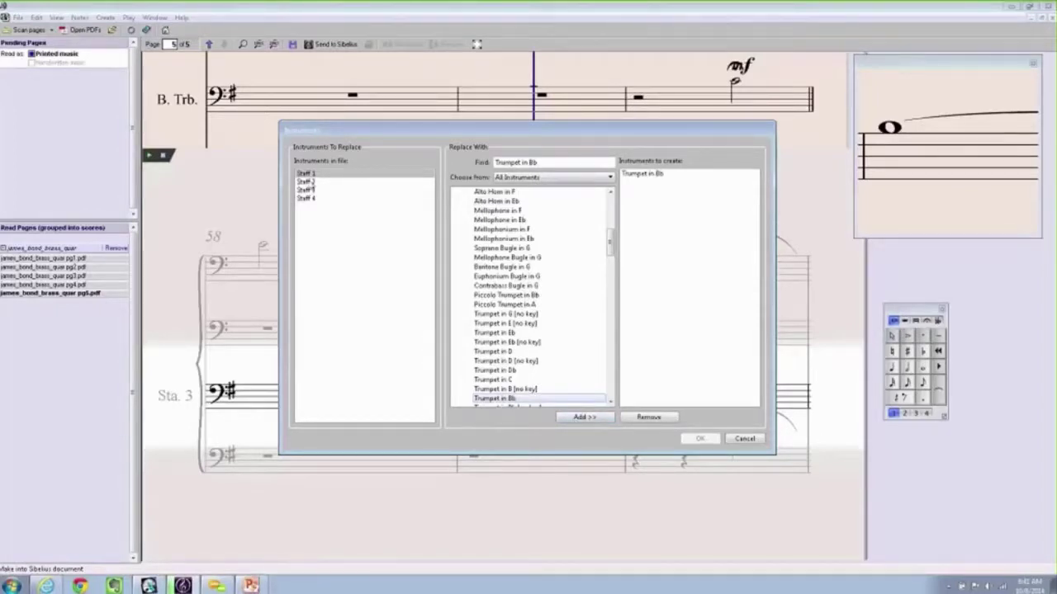
- Find Mellophone in F and add it as the replacement instrument for Staff 2
{"action": "left_click", "coordinate": [307, 181]}
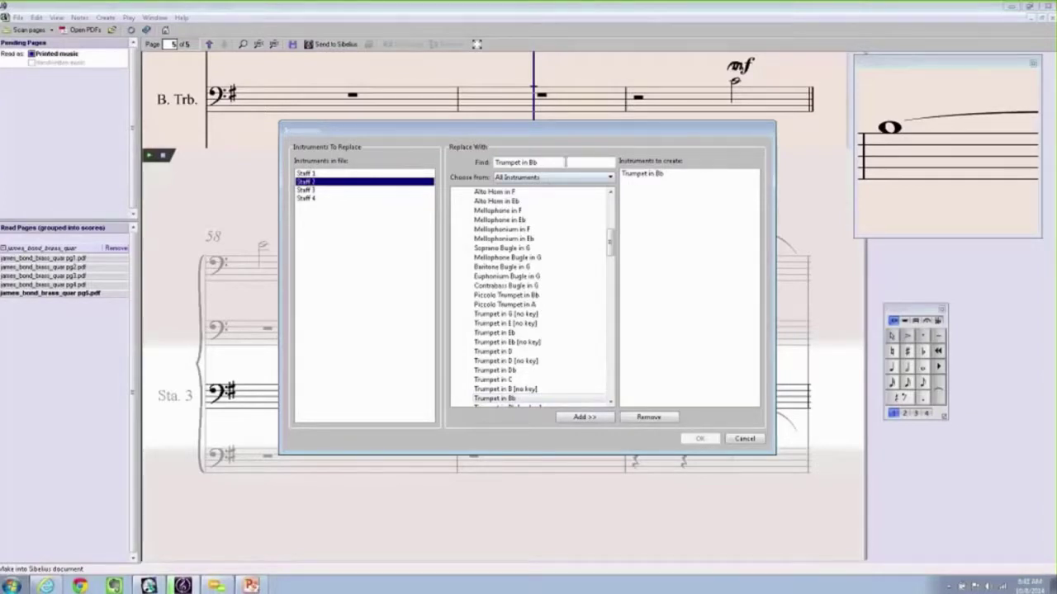
{"action": "left_click", "coordinate": [565, 162]}
{"action": "key", "text": "BackSpace"}
{"action": "key", "text": "BackSpace"}
{"action": "key", "text": "BackSpace"}
{"action": "key", "text": "BackSpace"}
{"action": "key", "text": "BackSpace"}
{"action": "key", "text": "BackSpace"}
{"action": "key", "text": "BackSpace"}
{"action": "key", "text": "BackSpace"}
{"action": "key", "text": "BackSpace"}
{"action": "key", "text": "BackSpace"}
{"action": "key", "text": "BackSpace"}
{"action": "key", "text": "BackSpace"}
{"action": "key", "text": "BackSpace"}
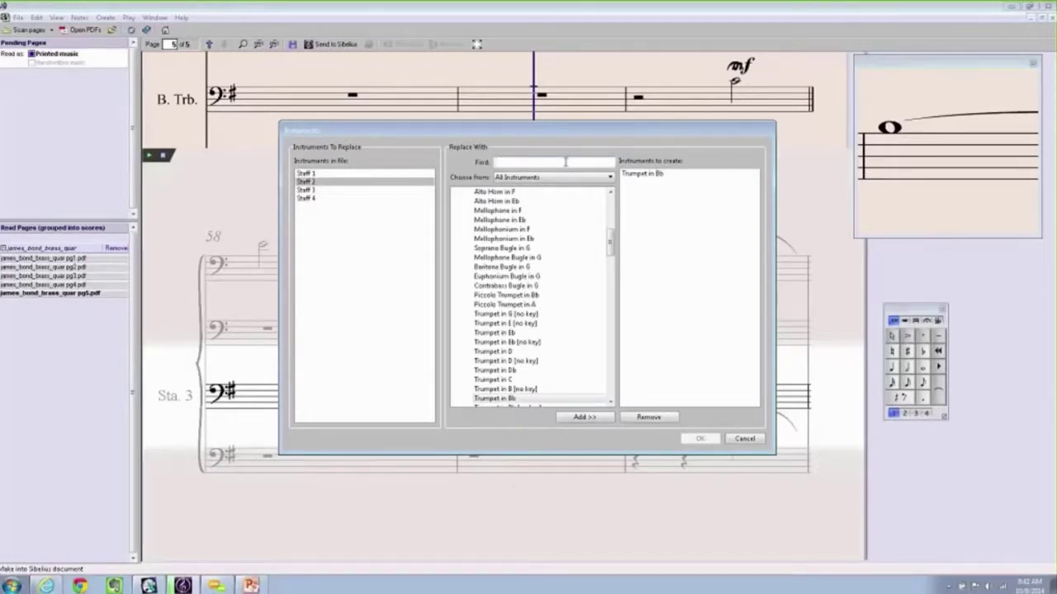
{"action": "type", "text": "Mell"}
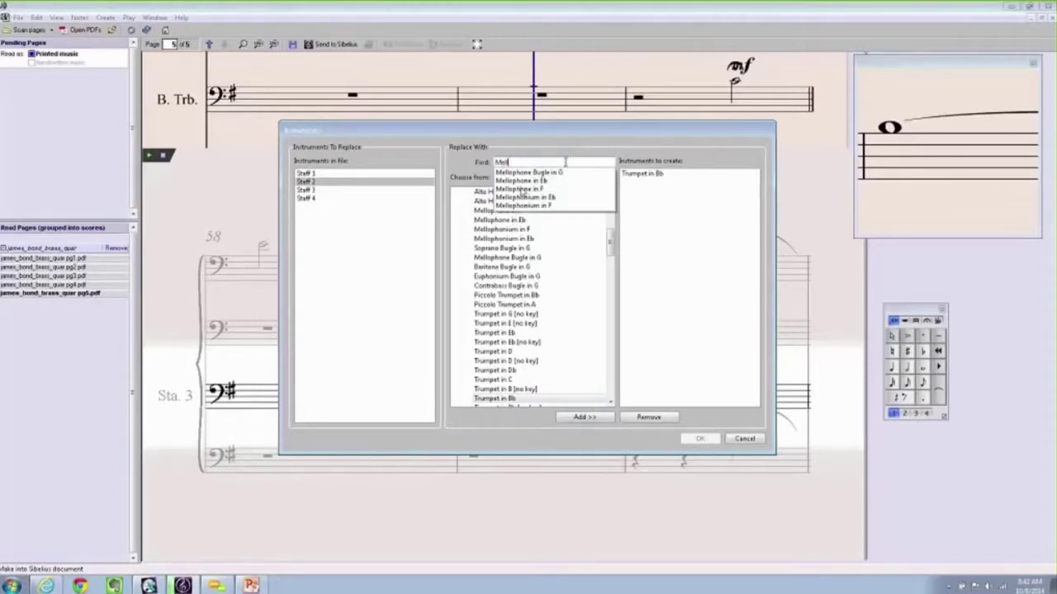
{"action": "left_click", "coordinate": [520, 190]}
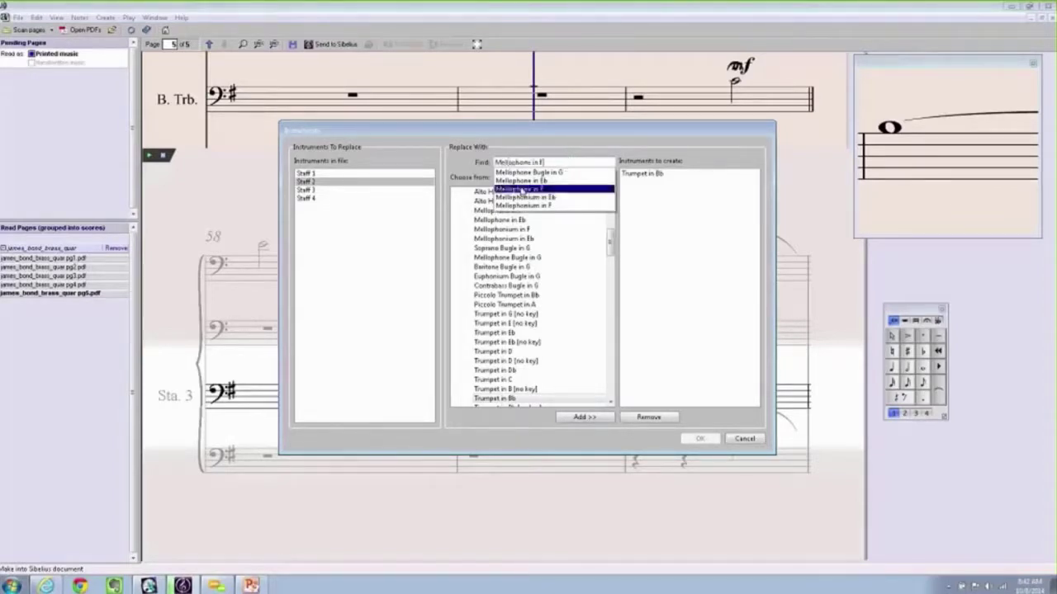
{"action": "left_click", "coordinate": [568, 420]}
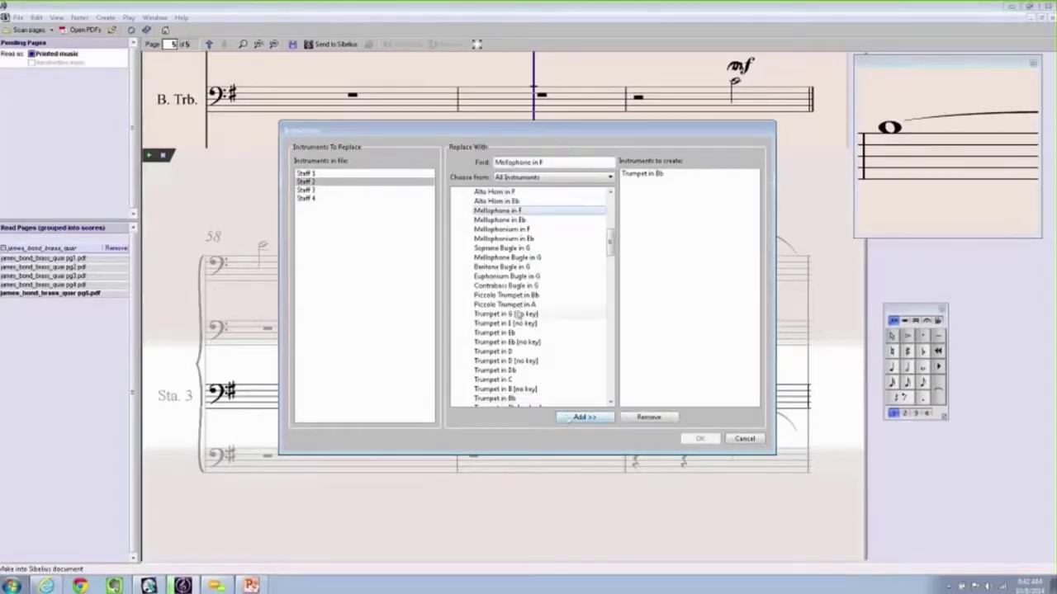
- Find Bass Trombone and add it as the third instrument to create
{"action": "double_click", "coordinate": [535, 207]}
{"action": "left_click", "coordinate": [489, 163]}
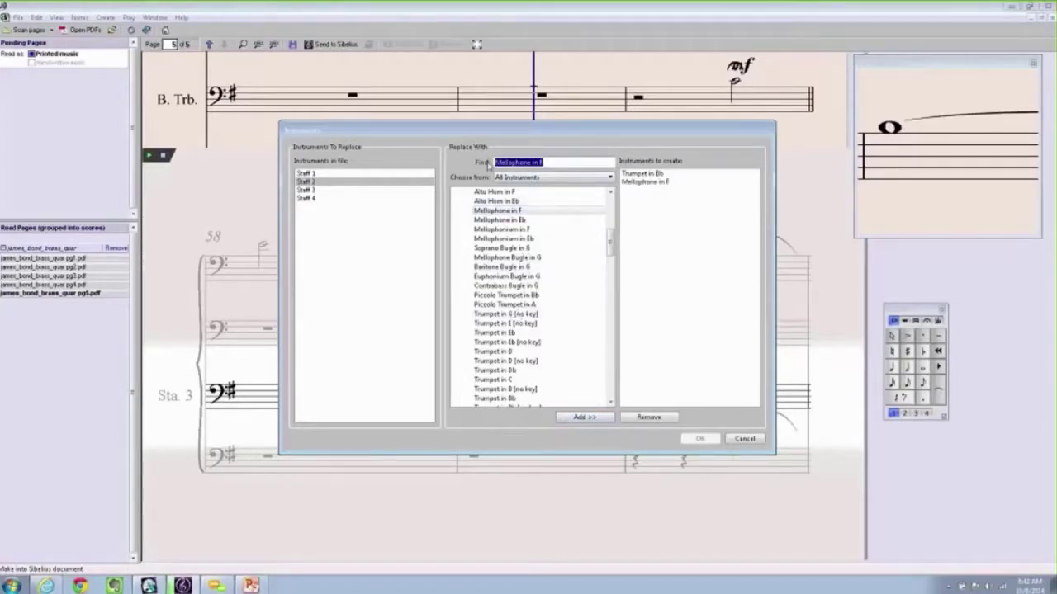
{"action": "type", "text": "bass tr"}
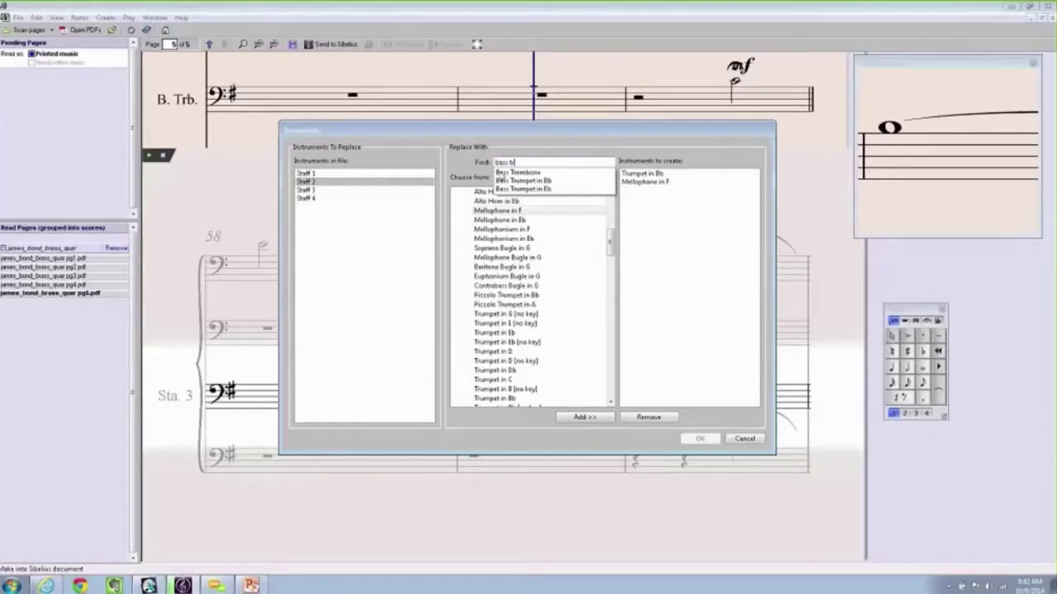
{"action": "left_click", "coordinate": [504, 173]}
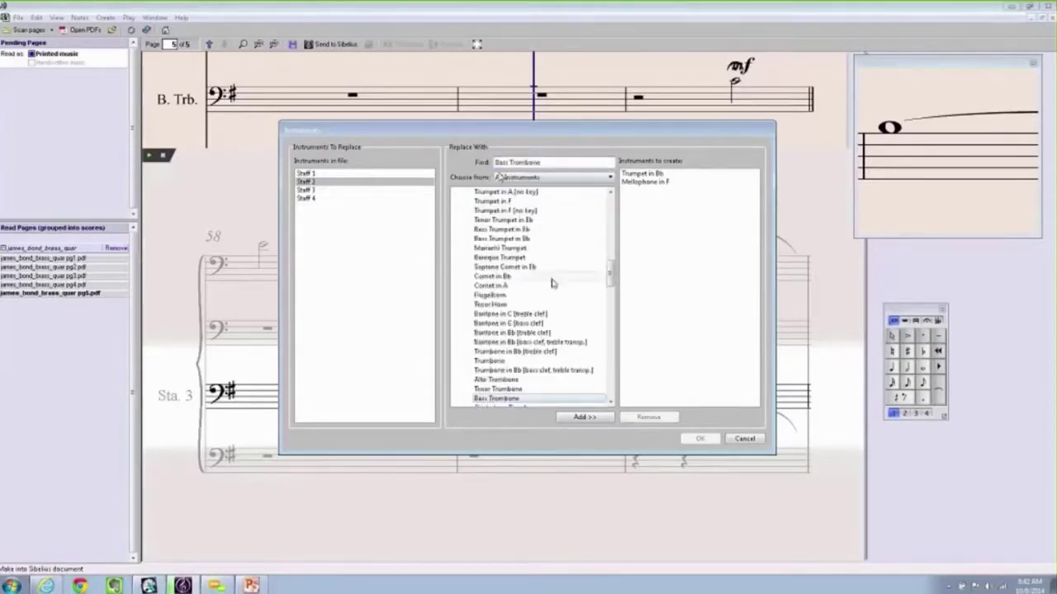
{"action": "left_click", "coordinate": [583, 417]}
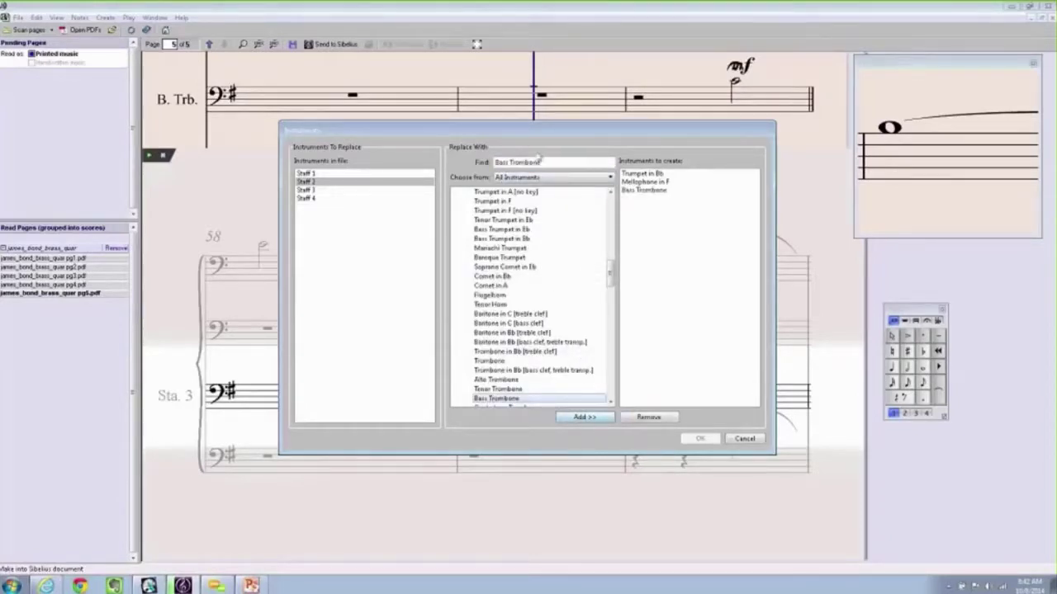
{"action": "left_click_drag", "start_coordinate": [543, 162], "coordinate": [490, 160]}
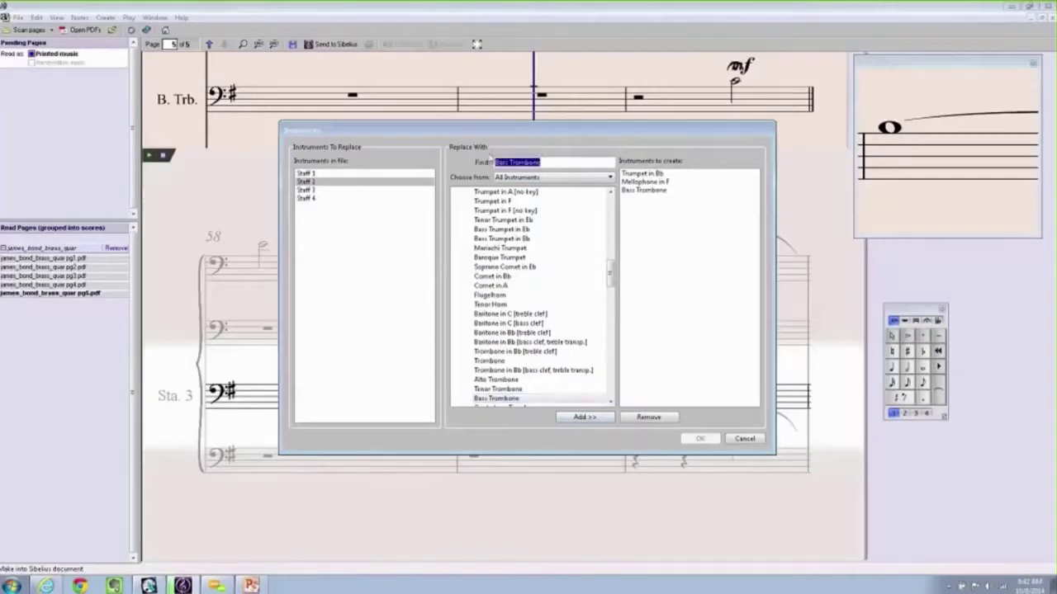
{"action": "type", "text": "tuba"}
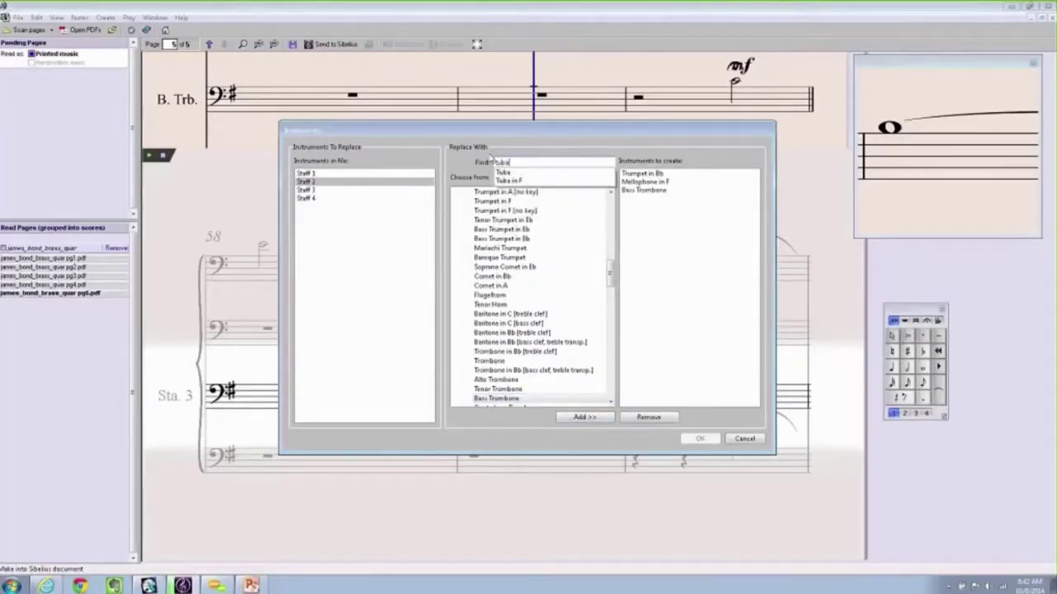
{"action": "key", "text": "Escape"}
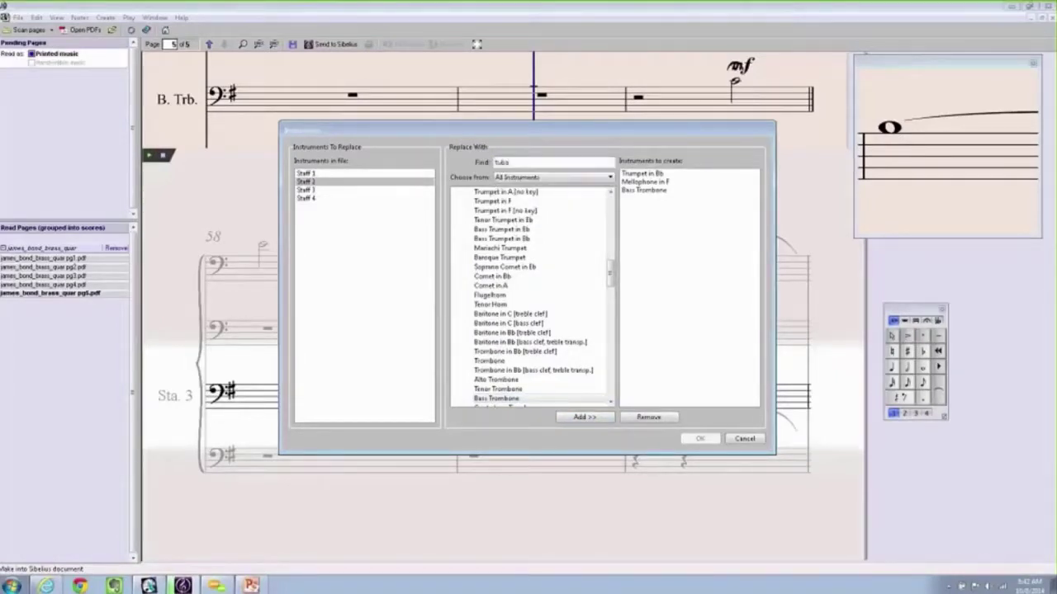
{"action": "left_click", "coordinate": [577, 418]}
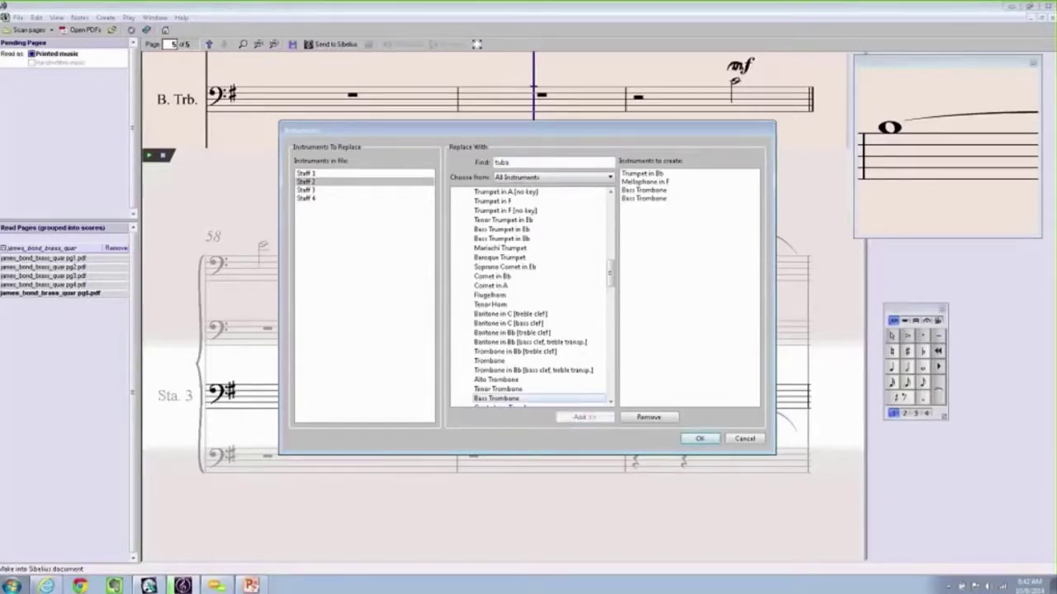
{"action": "left_click", "coordinate": [640, 201]}
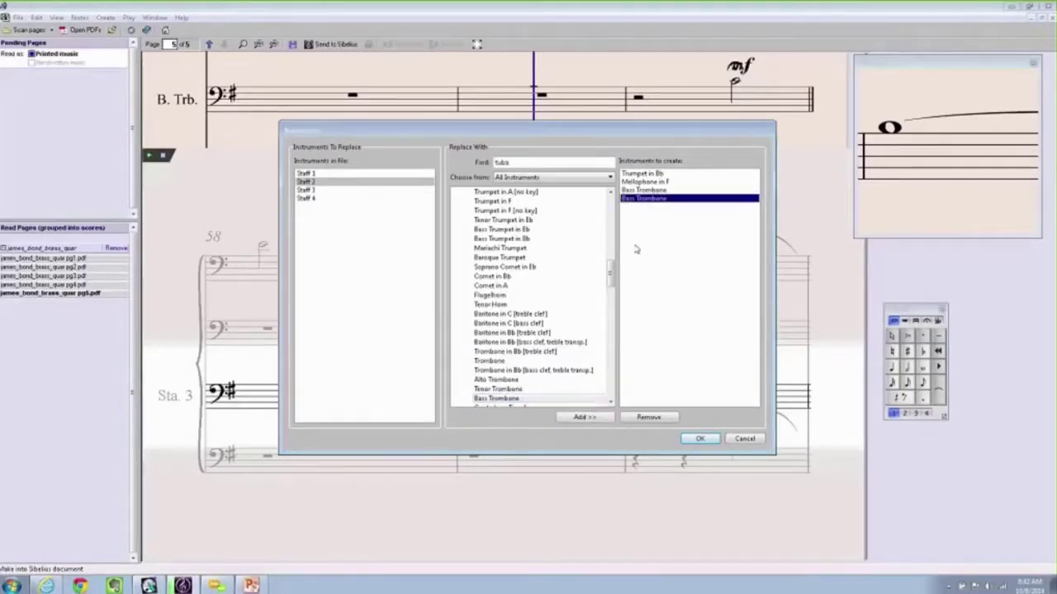
{"action": "left_click", "coordinate": [650, 416]}
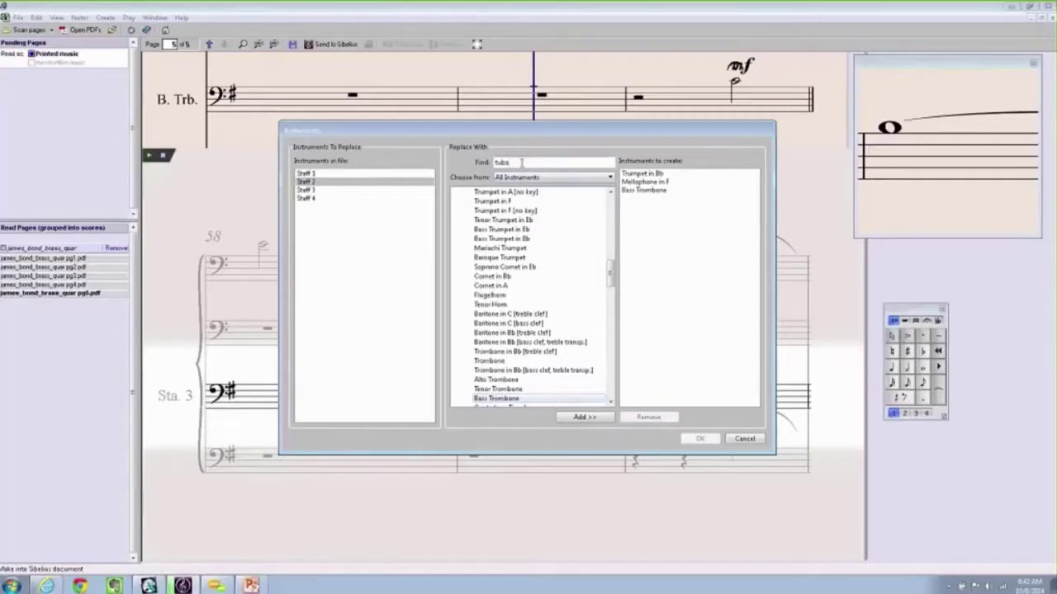
- Find Tuba, add it as the fourth instrument to create, and accept the instrument list to open the score in Sibelius
{"action": "key", "text": "BackSpace"}
{"action": "key", "text": "BackSpace"}
{"action": "key", "text": "BackSpace"}
{"action": "key", "text": "BackSpace"}
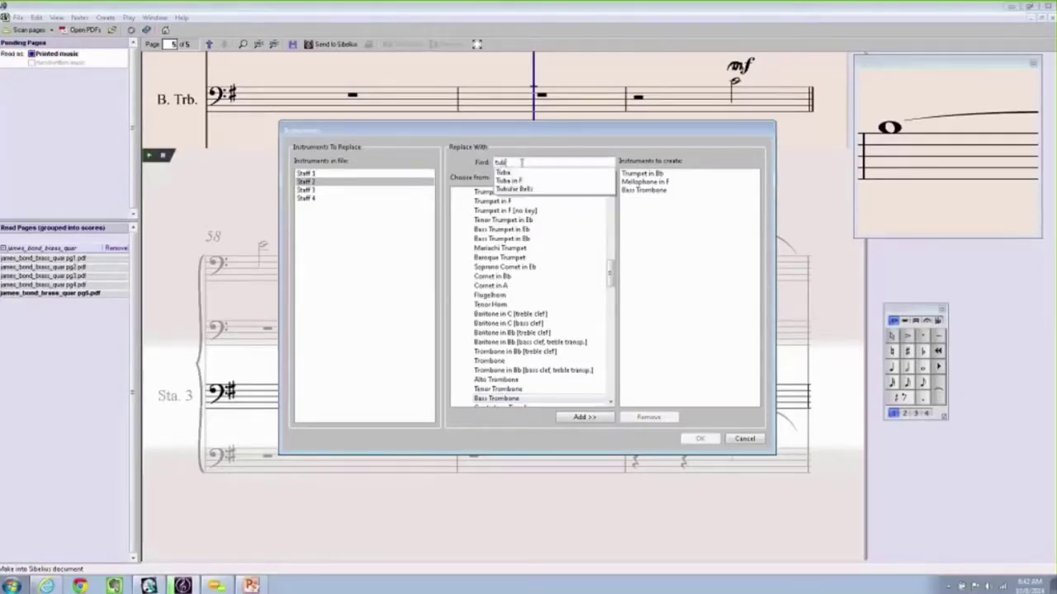
{"action": "type", "text": "t"}
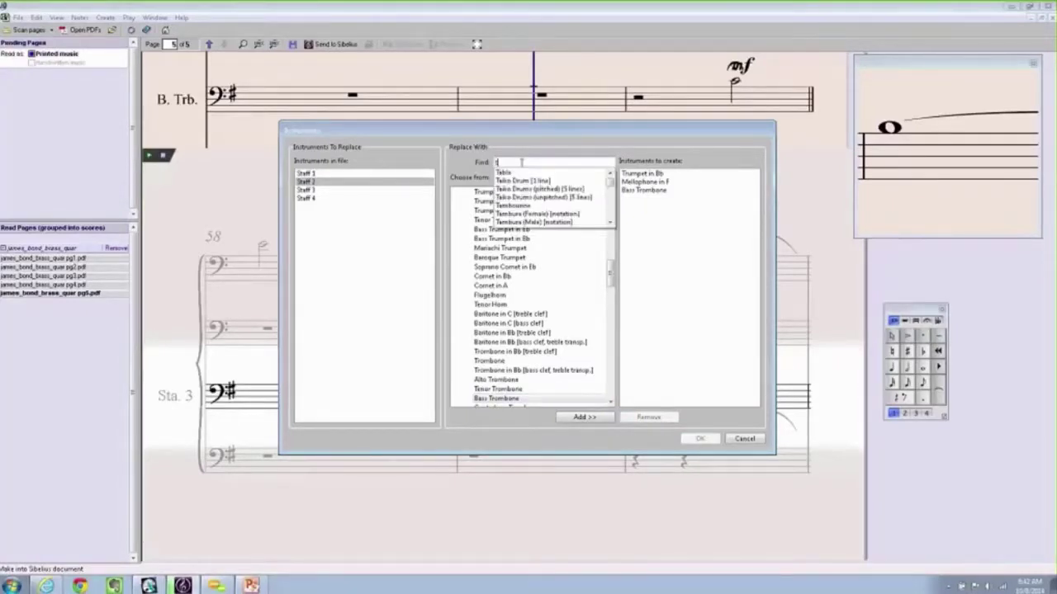
{"action": "type", "text": "uba"}
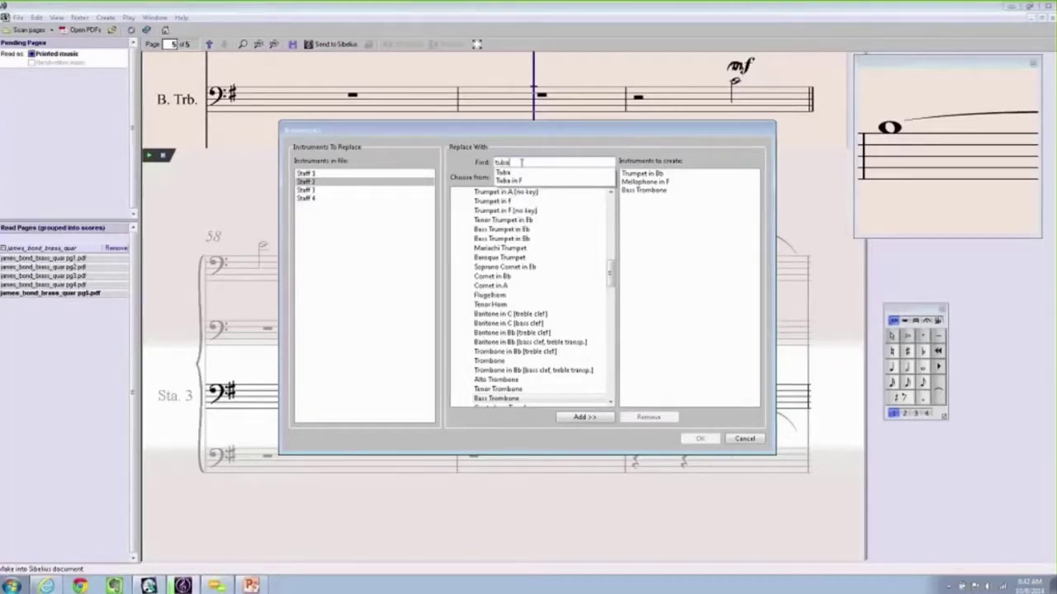
{"action": "left_click", "coordinate": [505, 172]}
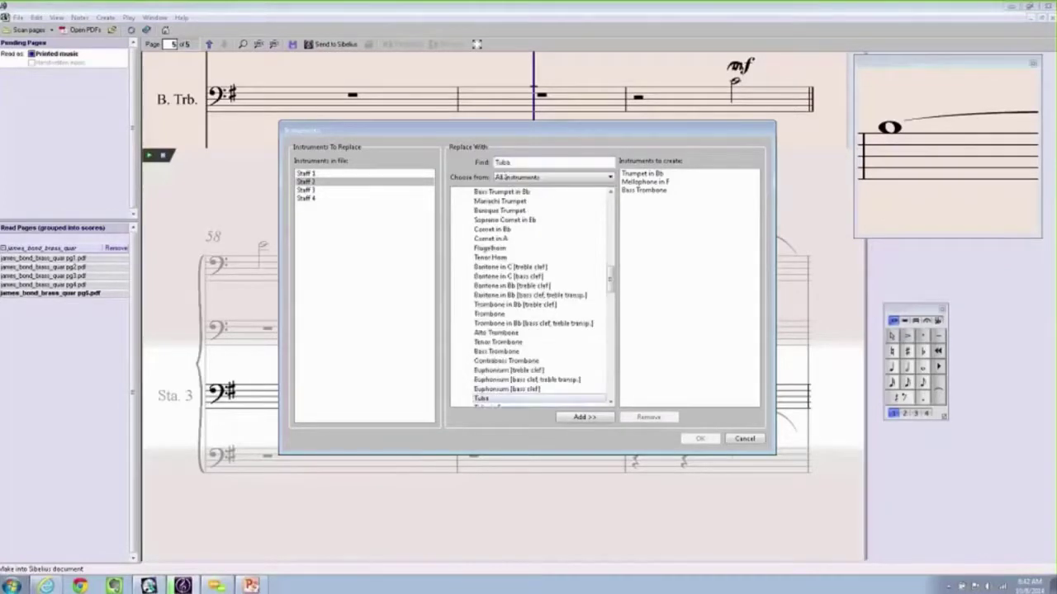
{"action": "left_click", "coordinate": [583, 417]}
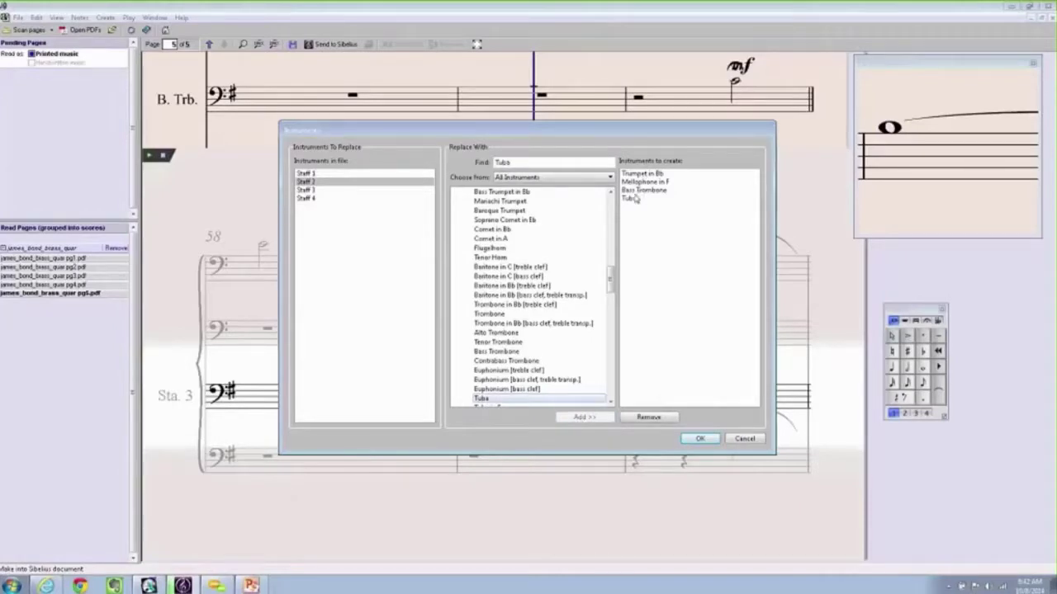
{"action": "left_click", "coordinate": [698, 438]}
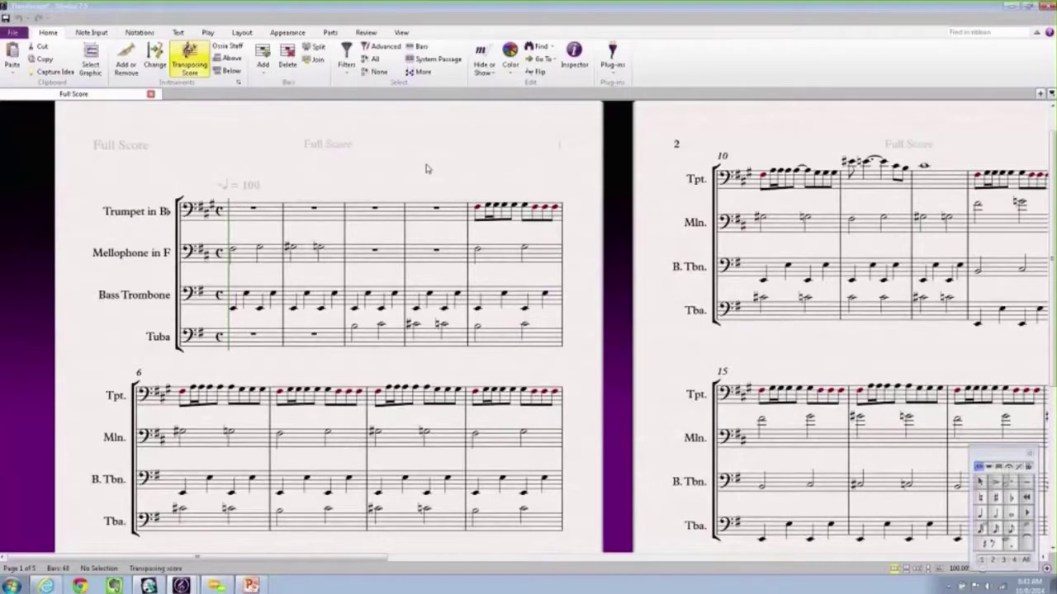
- Start saving the transferred score as a new file and name it James Bond
{"action": "left_click", "coordinate": [12, 33]}
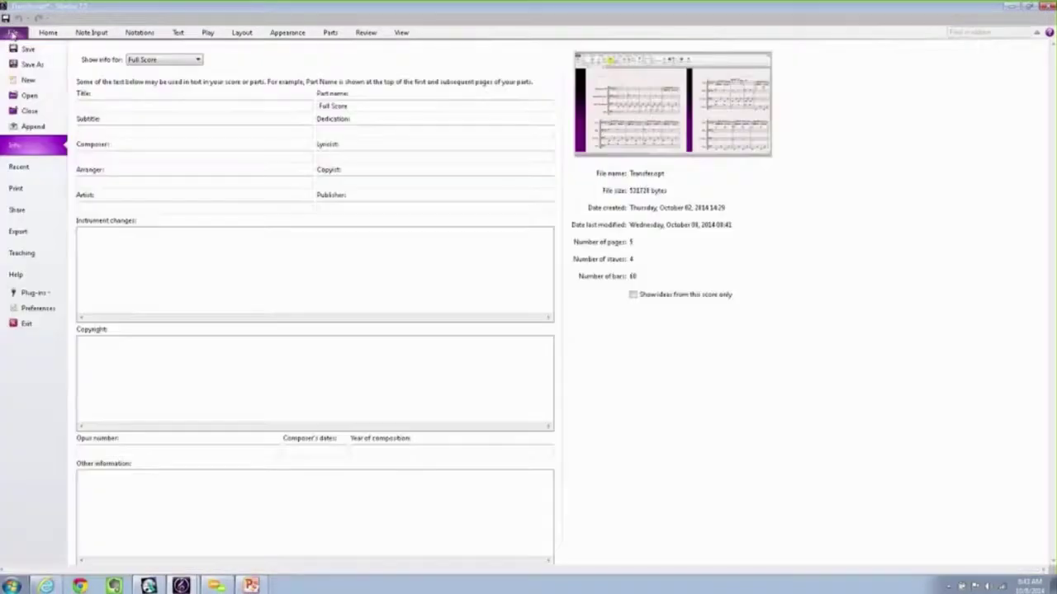
{"action": "left_click", "coordinate": [26, 65]}
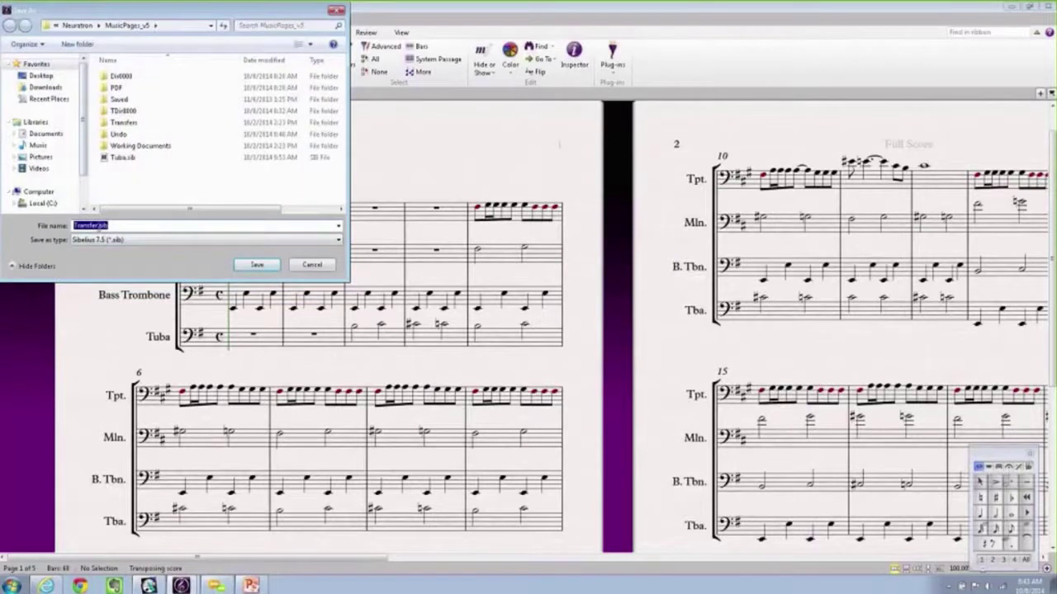
{"action": "left_click", "coordinate": [101, 226]}
{"action": "key", "text": "BackSpace"}
{"action": "key", "text": "BackSpace"}
{"action": "key", "text": "BackSpace"}
{"action": "key", "text": "BackSpace"}
{"action": "key", "text": "BackSpace"}
{"action": "key", "text": "BackSpace"}
{"action": "key", "text": "BackSpace"}
{"action": "key", "text": "BackSpace"}
{"action": "type", "text": "James Bond"}
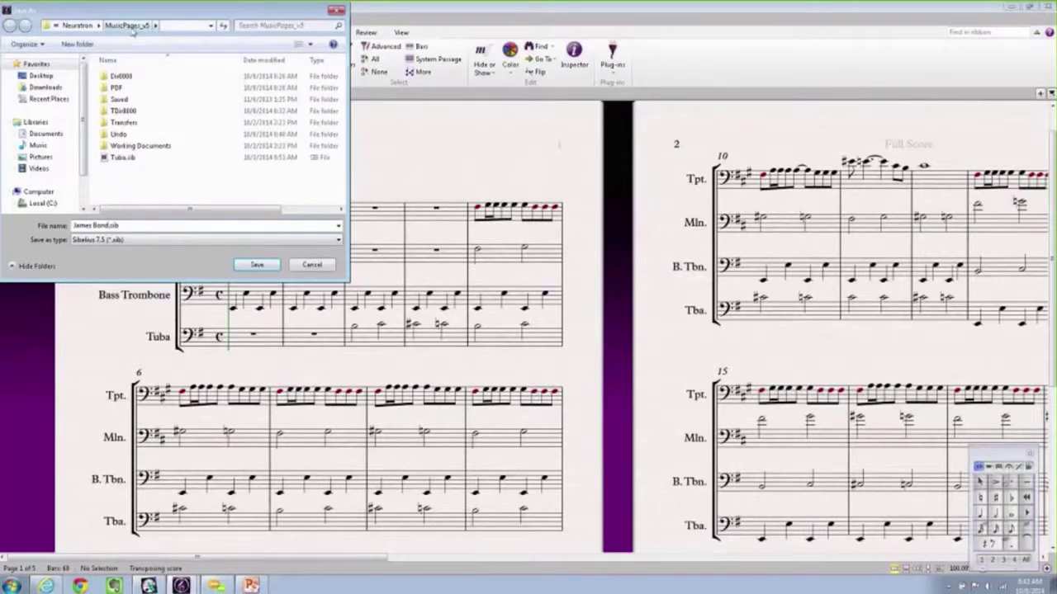
- Save the file in the Scores folder of the Documents library
{"action": "left_click", "coordinate": [42, 133]}
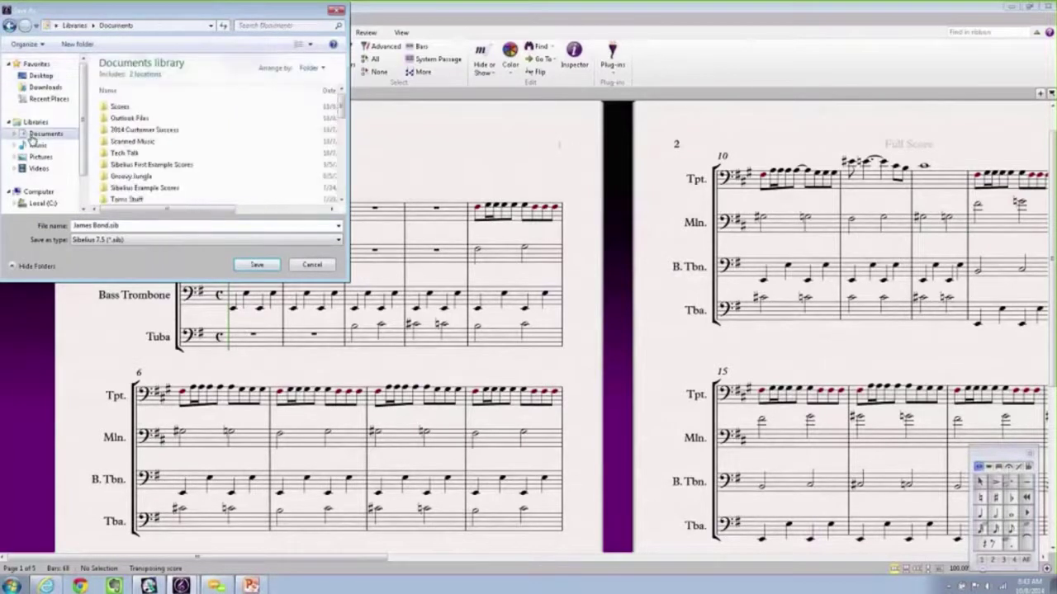
{"action": "left_click", "coordinate": [118, 108]}
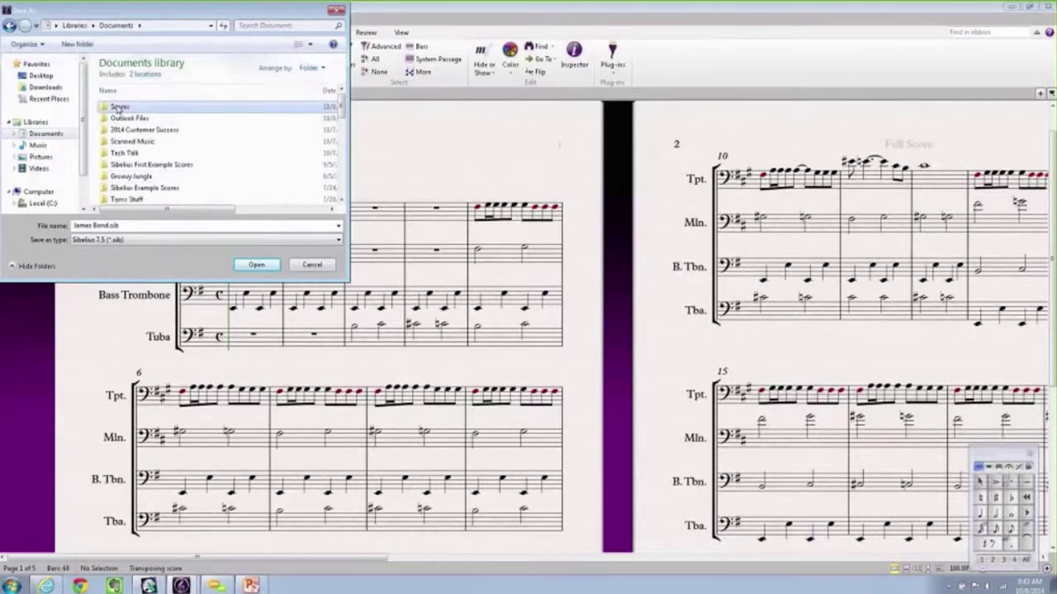
{"action": "double_click", "coordinate": [118, 109]}
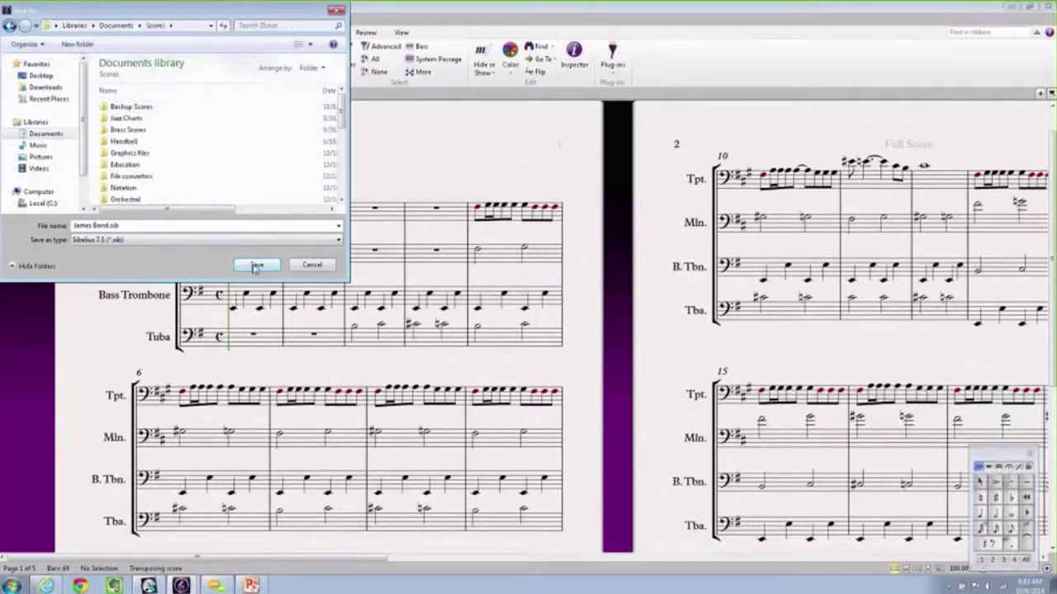
{"action": "left_click", "coordinate": [257, 265]}
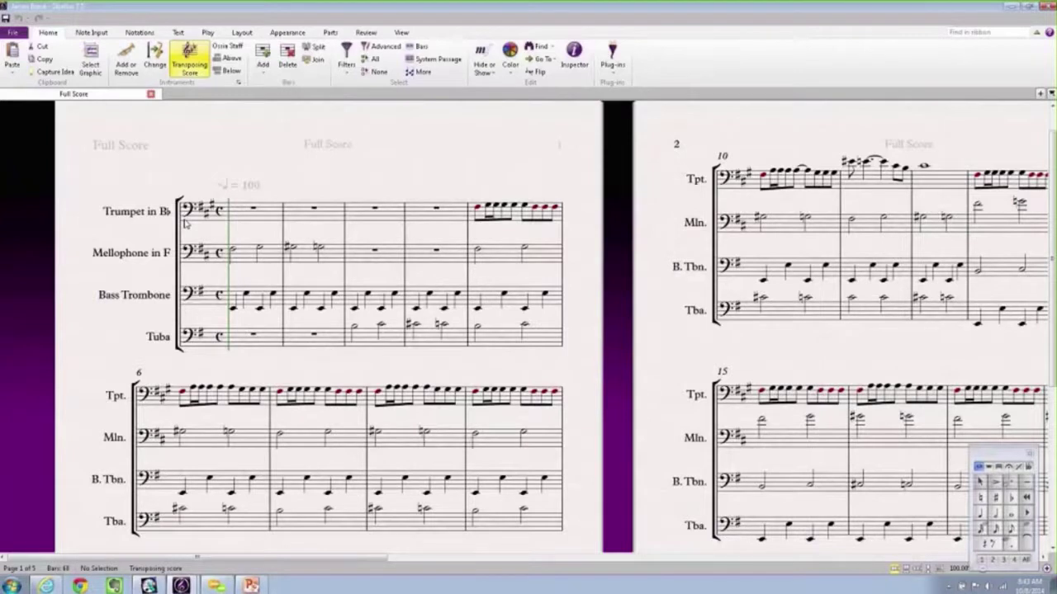
- Place a Treble clef at the start of the Trumpet in Bb staff
{"action": "left_click", "coordinate": [139, 32]}
{"action": "left_click", "coordinate": [13, 56]}
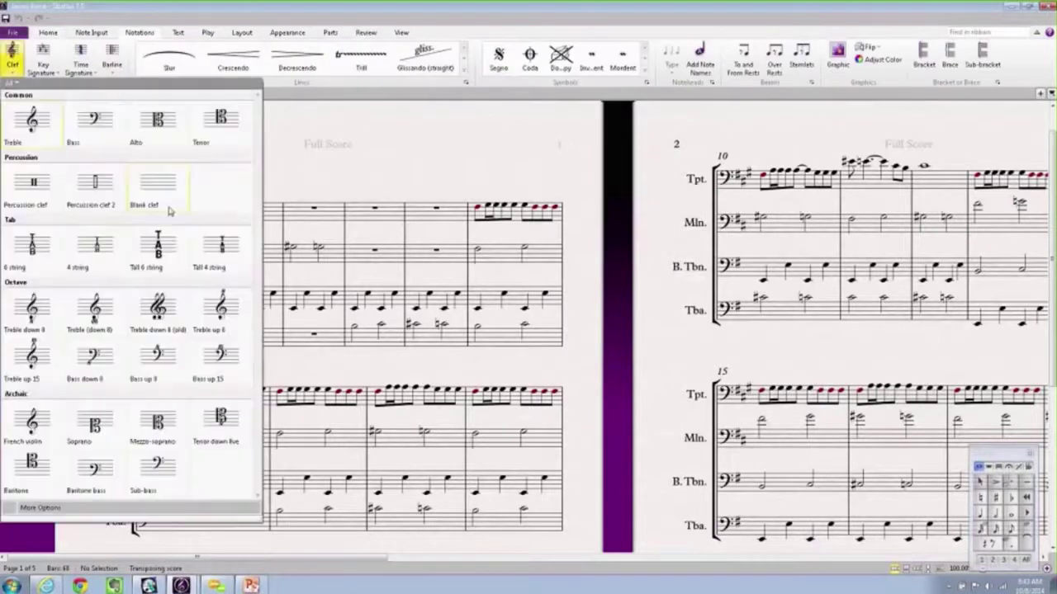
{"action": "left_click", "coordinate": [39, 129]}
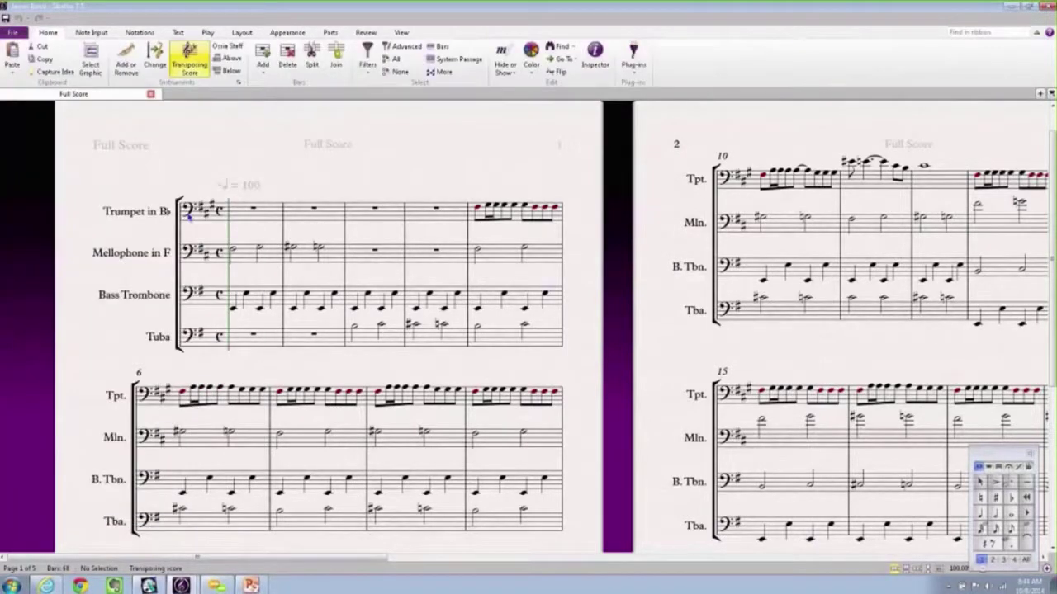
{"action": "left_click", "coordinate": [189, 216]}
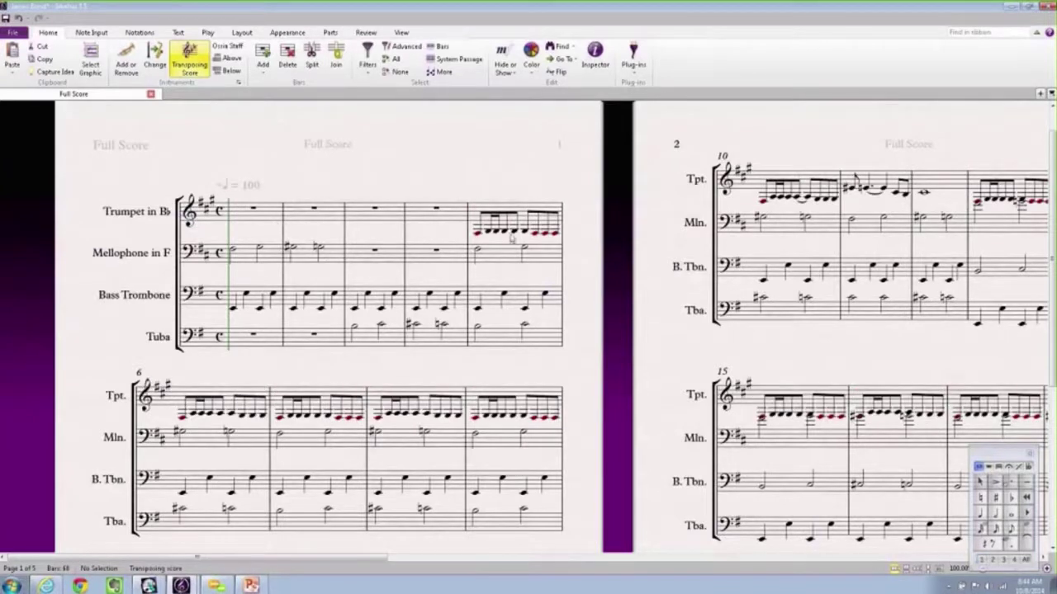
- Move all the music on the Trumpet in Bb staff up an octave, from the first bar to the end of the piece
{"action": "double_click", "coordinate": [237, 217]}
{"action": "triple_click", "coordinate": [237, 217]}
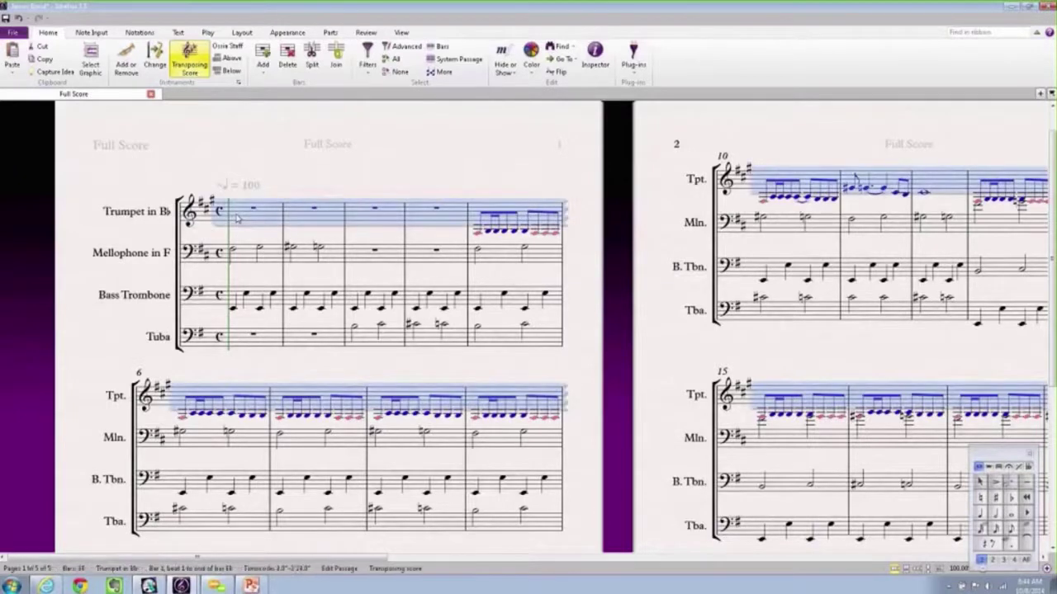
{"action": "key", "text": "ctrl+Up"}
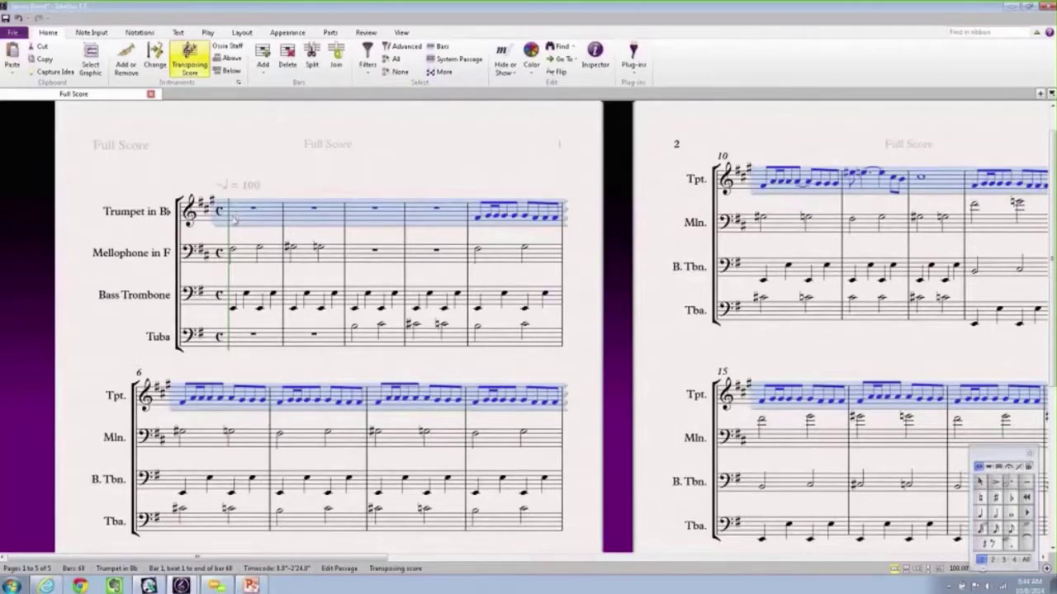
{"action": "left_click", "coordinate": [207, 275]}
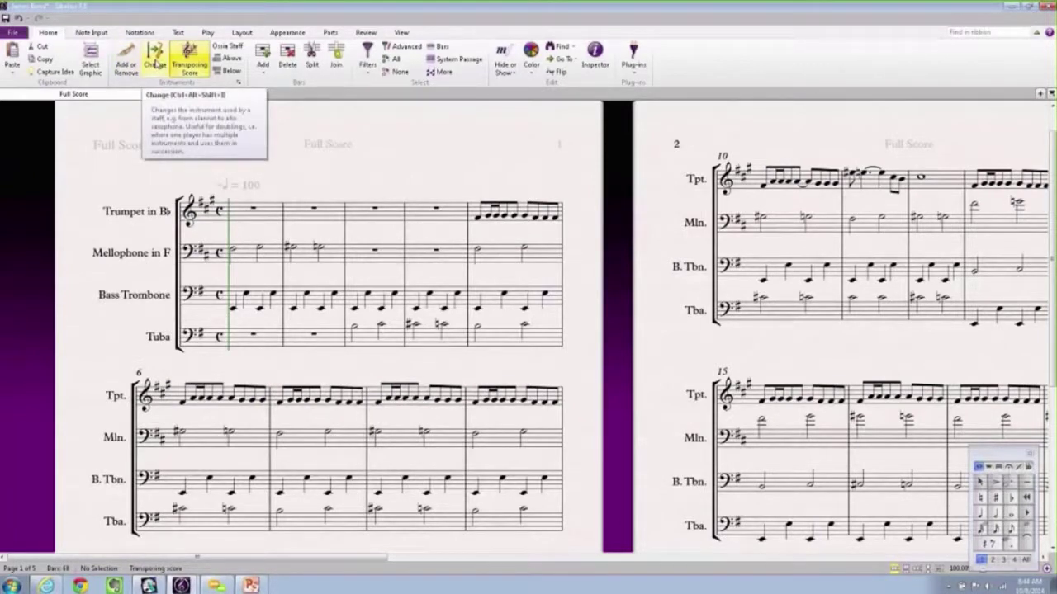
- Change the instrument of the Mellophone in F staff to Trumpet in Bb from the beginning of the score
{"action": "left_click", "coordinate": [155, 63]}
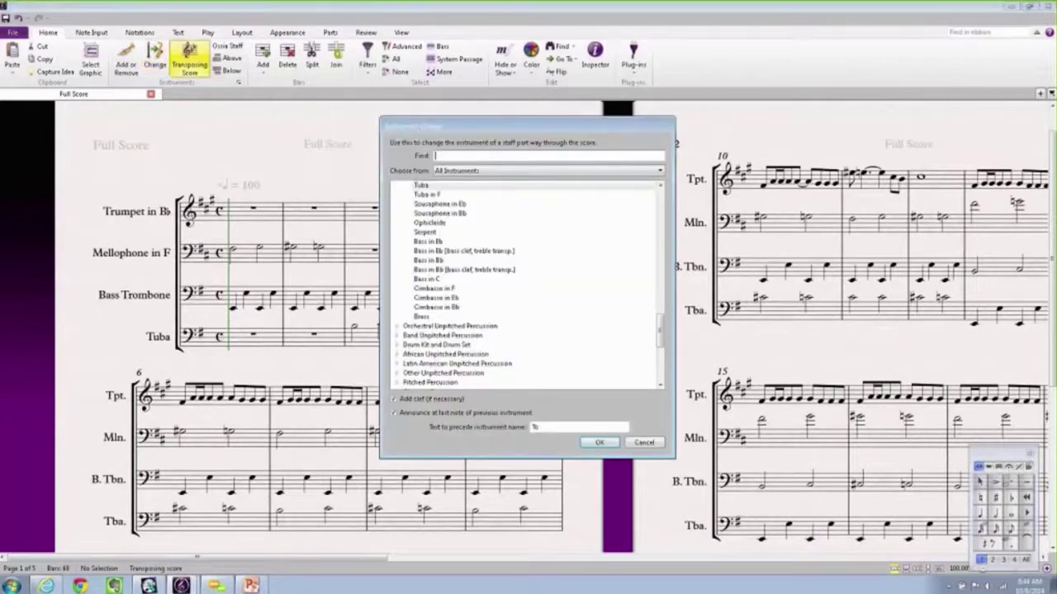
{"action": "type", "text": "tr"}
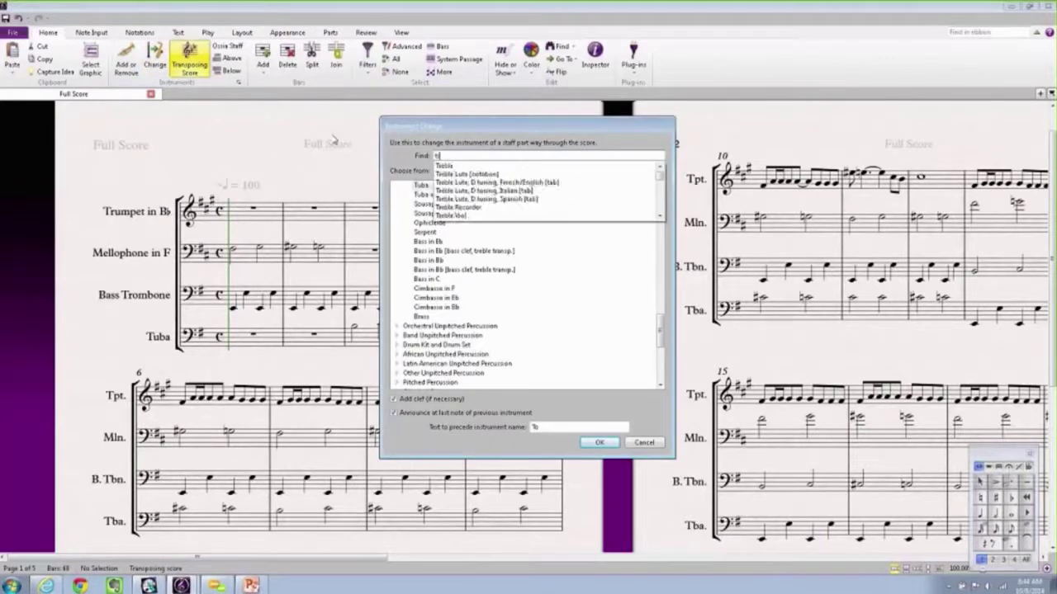
{"action": "type", "text": "um"}
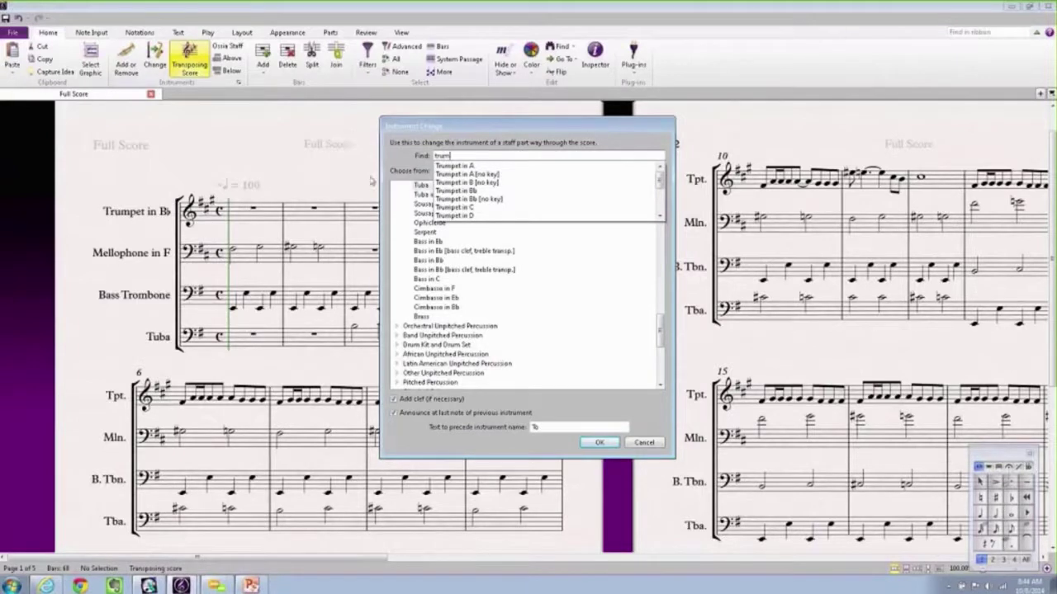
{"action": "left_click", "coordinate": [447, 191]}
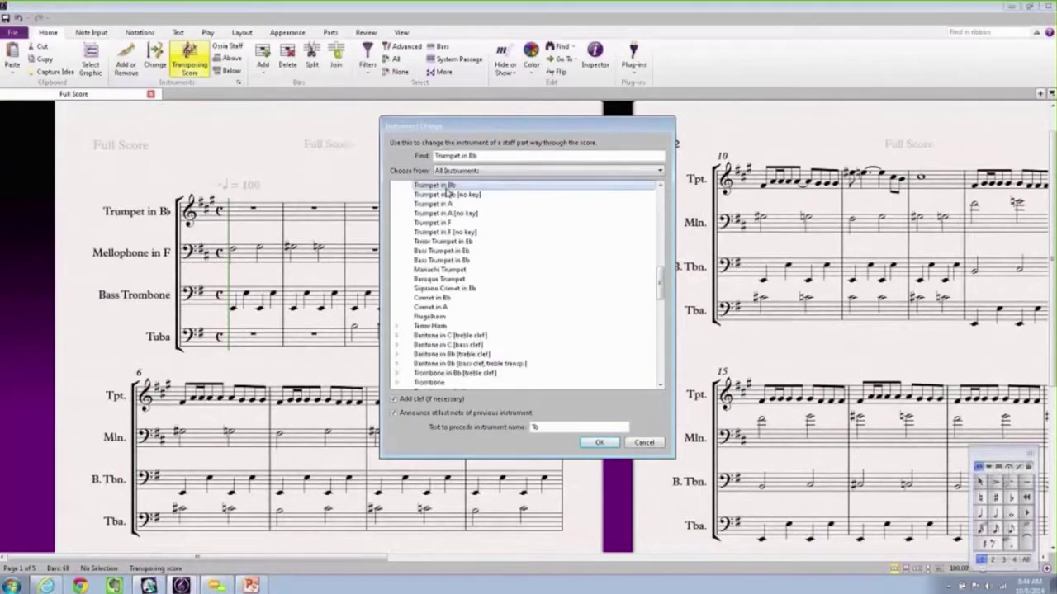
{"action": "left_click", "coordinate": [599, 442]}
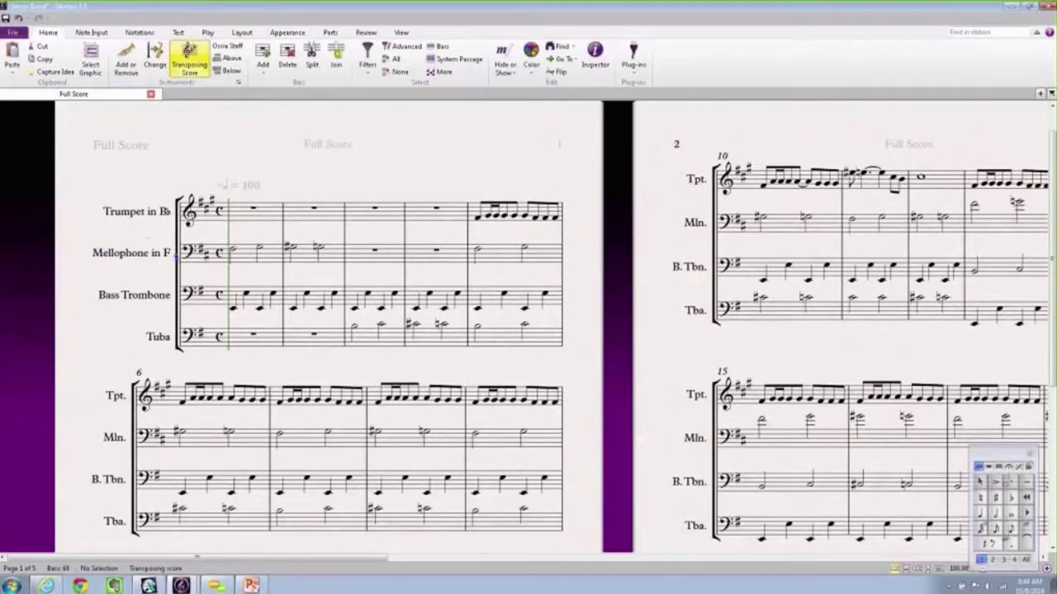
{"action": "left_click", "coordinate": [173, 258]}
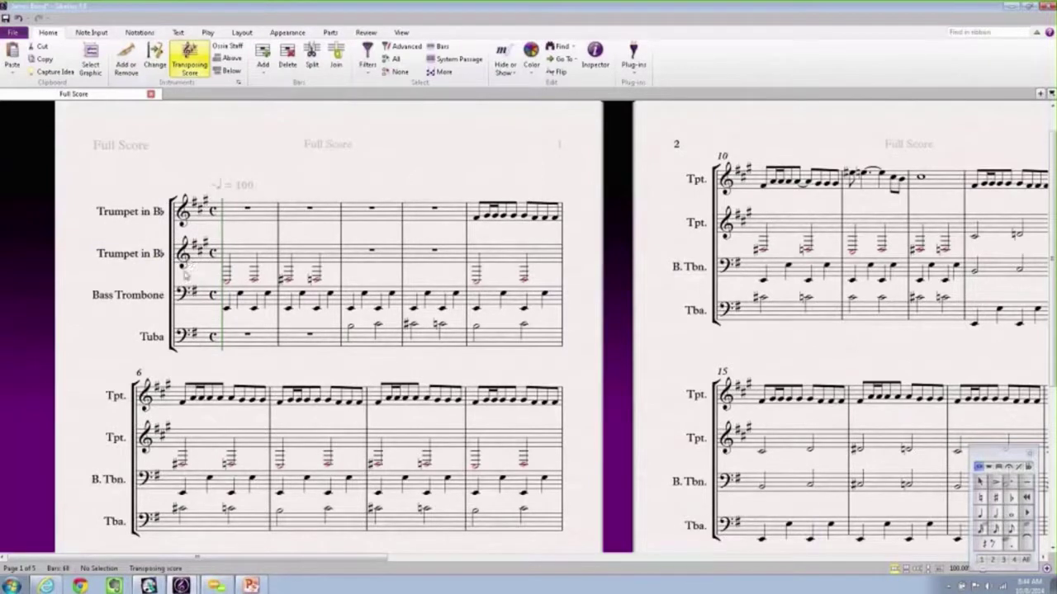
- Select the whole second Trumpet in Bb staff and move its music up an octave
{"action": "double_click", "coordinate": [239, 254]}
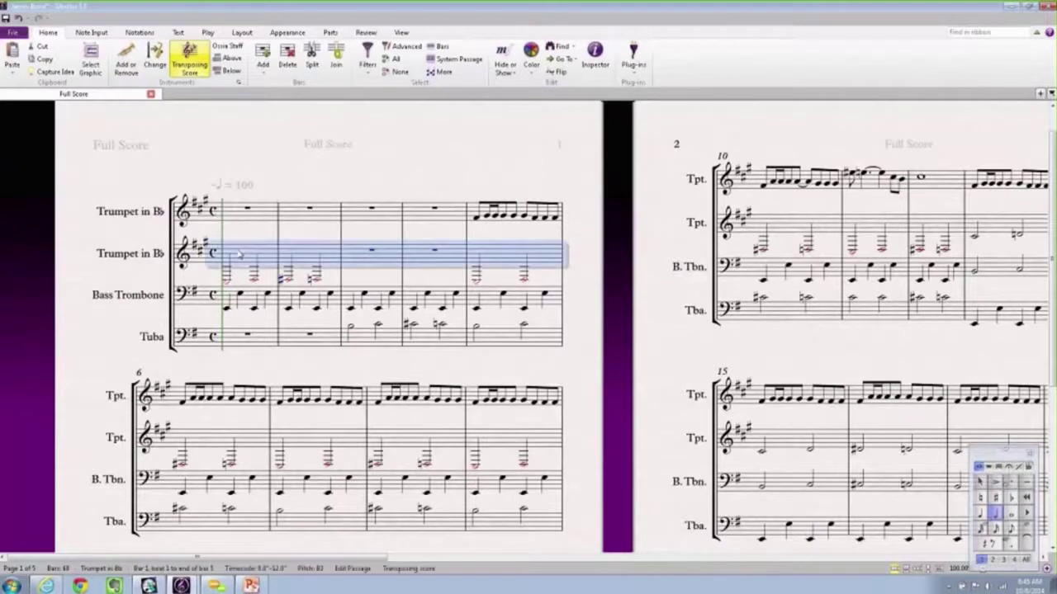
{"action": "left_click", "coordinate": [239, 254]}
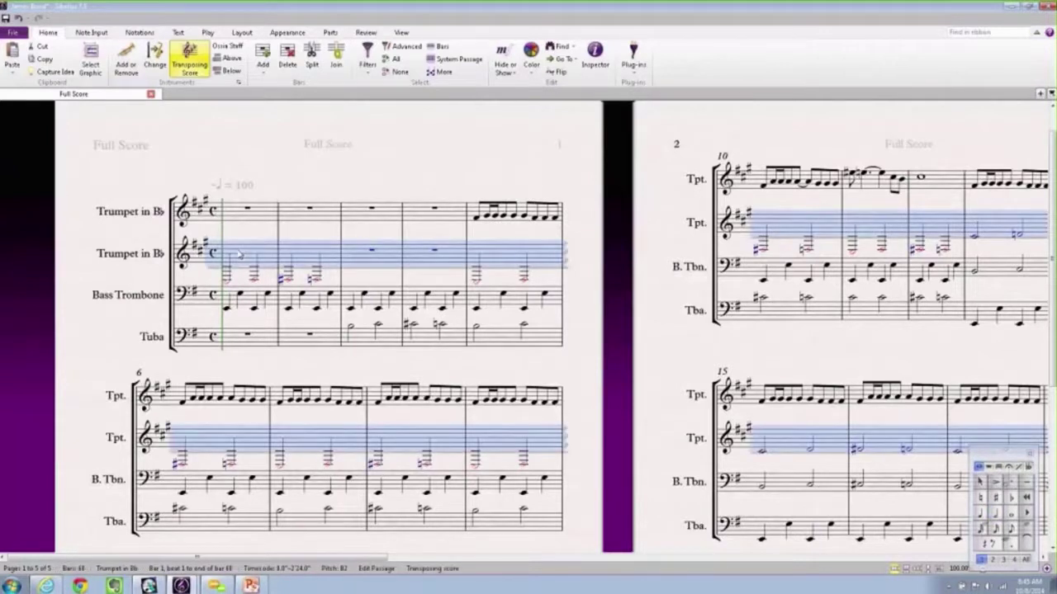
{"action": "key", "text": "ctrl+Up"}
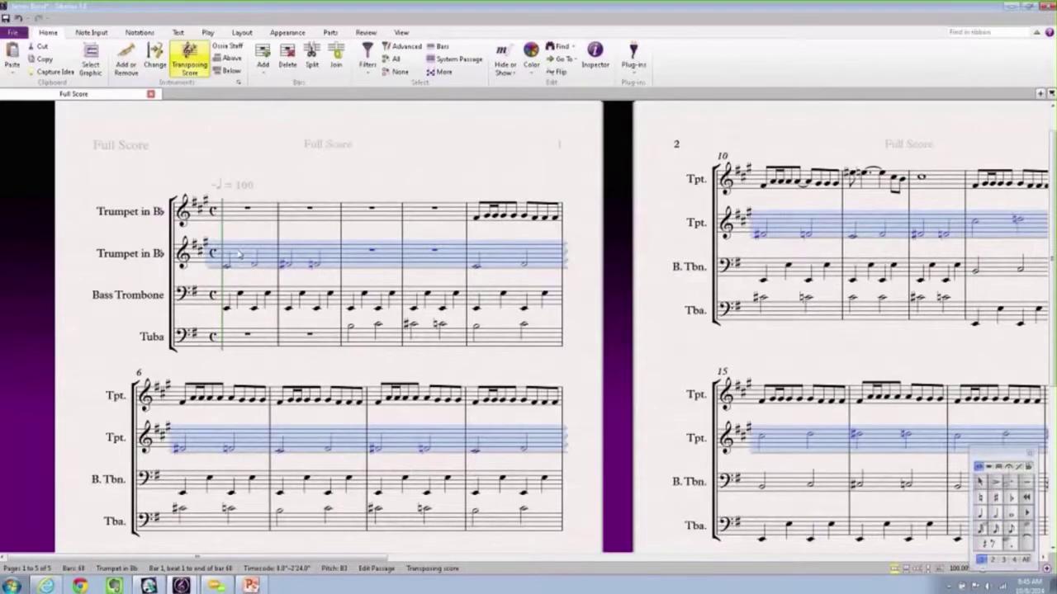
{"action": "left_click", "coordinate": [133, 268]}
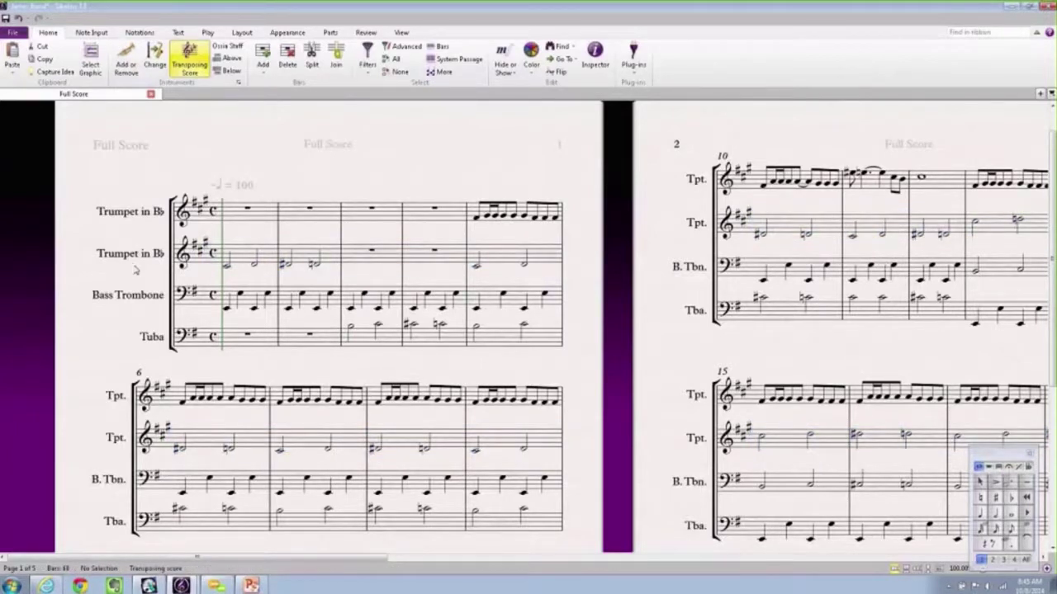
- Open the first Trumpet in Bb part and the Tuba part to review them
{"action": "left_click", "coordinate": [1041, 96]}
{"action": "left_click", "coordinate": [1020, 141]}
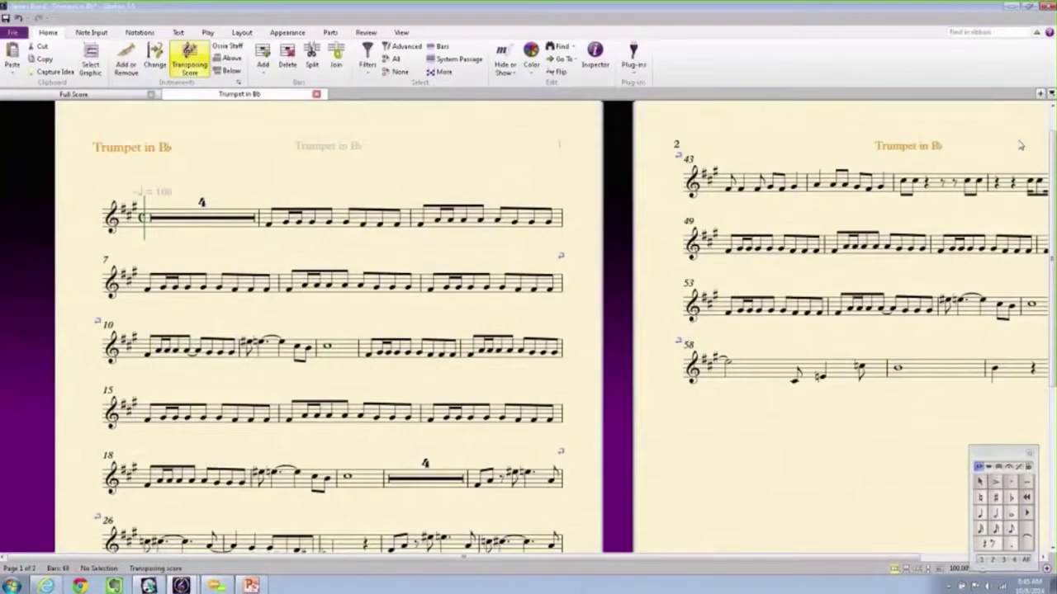
{"action": "left_click", "coordinate": [1041, 96]}
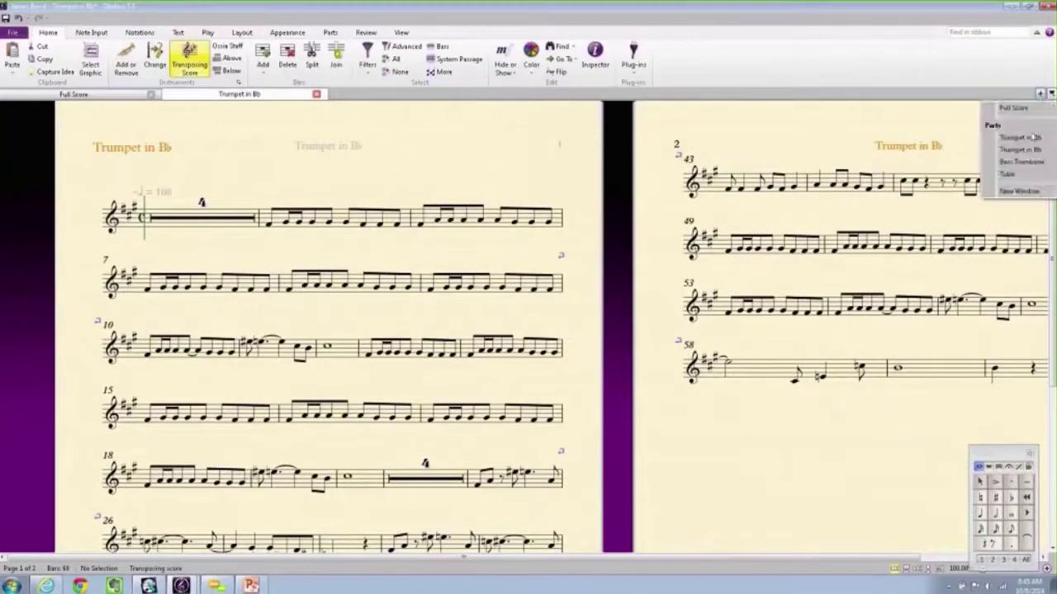
{"action": "left_click", "coordinate": [1007, 172]}
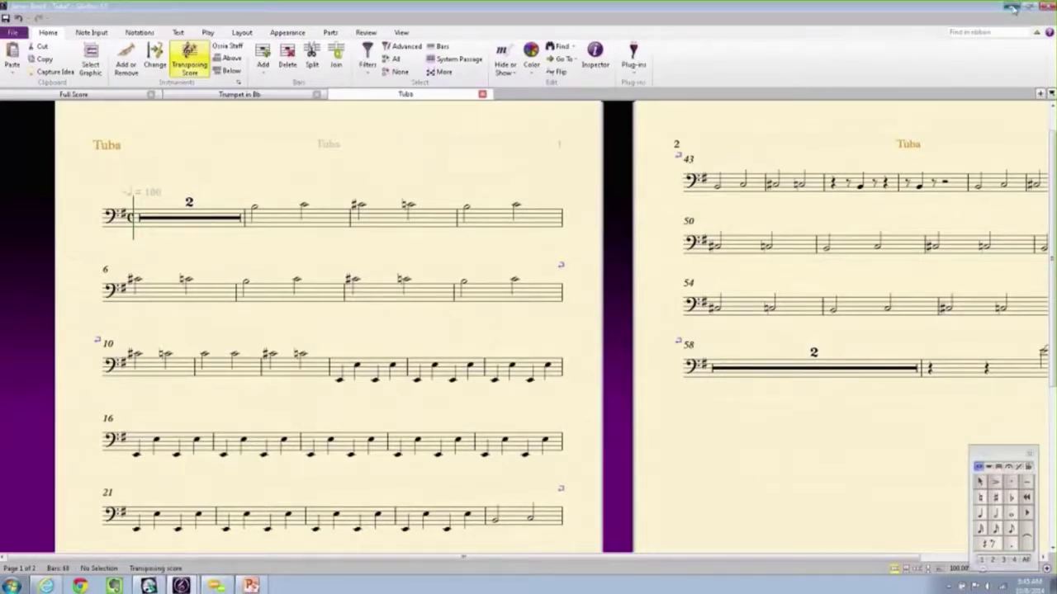
- Switch to PhotoScore, close the James Bond brass quartet score, and remove its first scanned page from the pending pages
{"action": "left_click", "coordinate": [1014, 7]}
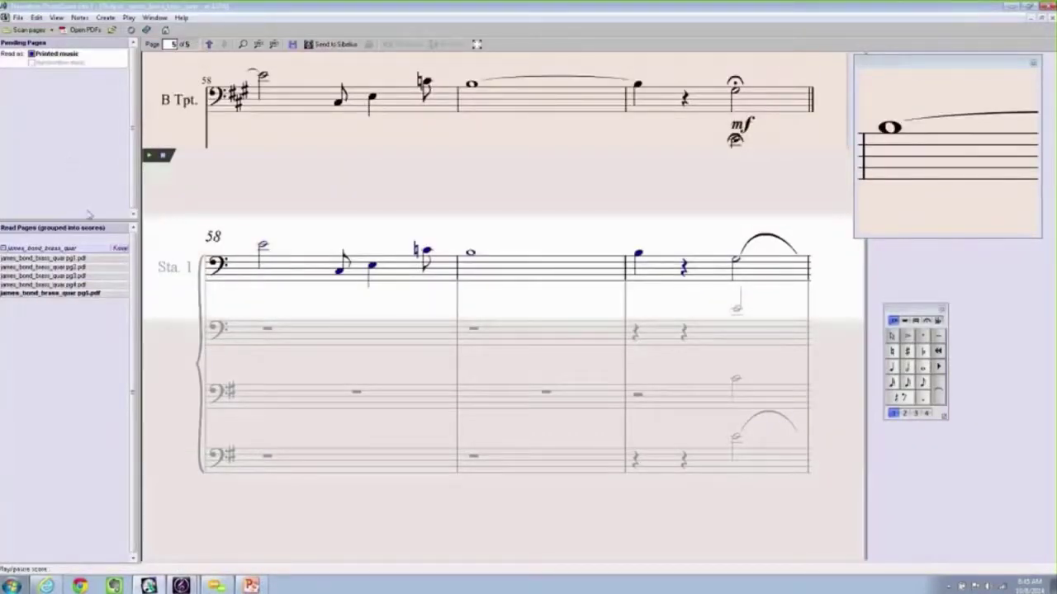
{"action": "left_click", "coordinate": [17, 18]}
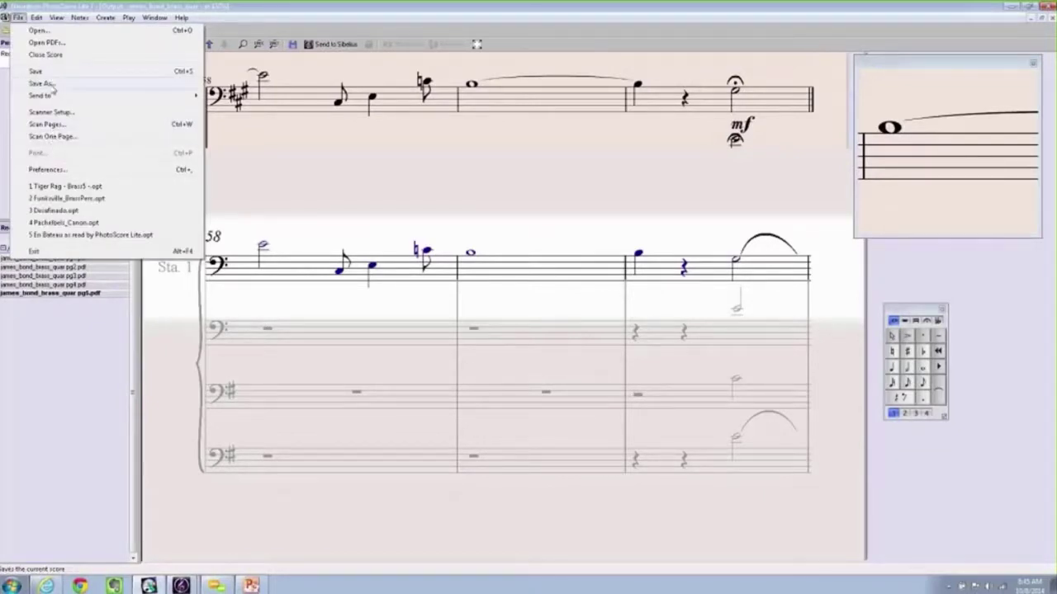
{"action": "left_click", "coordinate": [53, 55]}
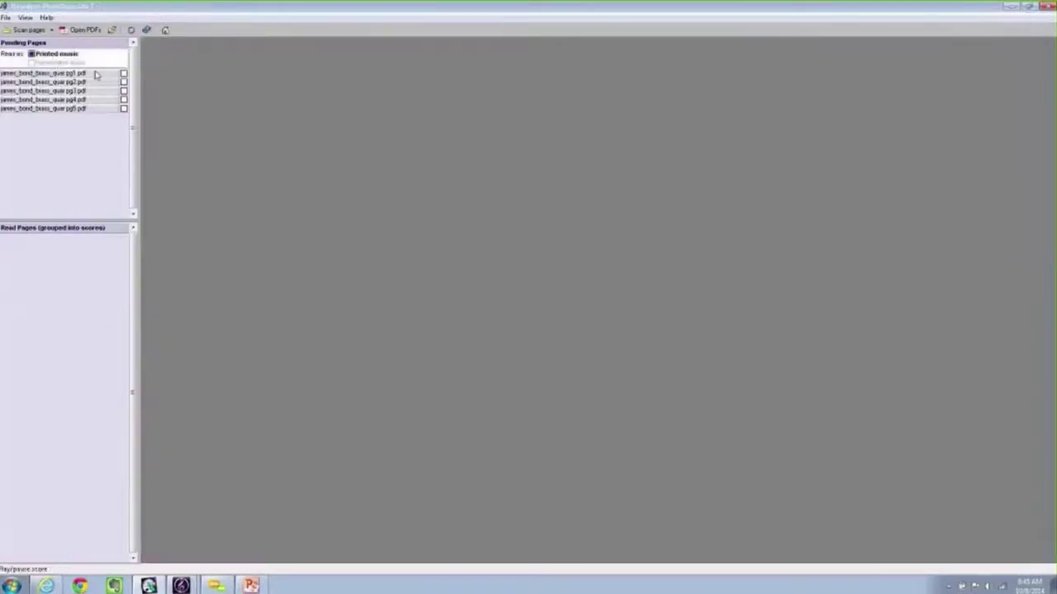
{"action": "mouse_move", "coordinate": [90, 74]}
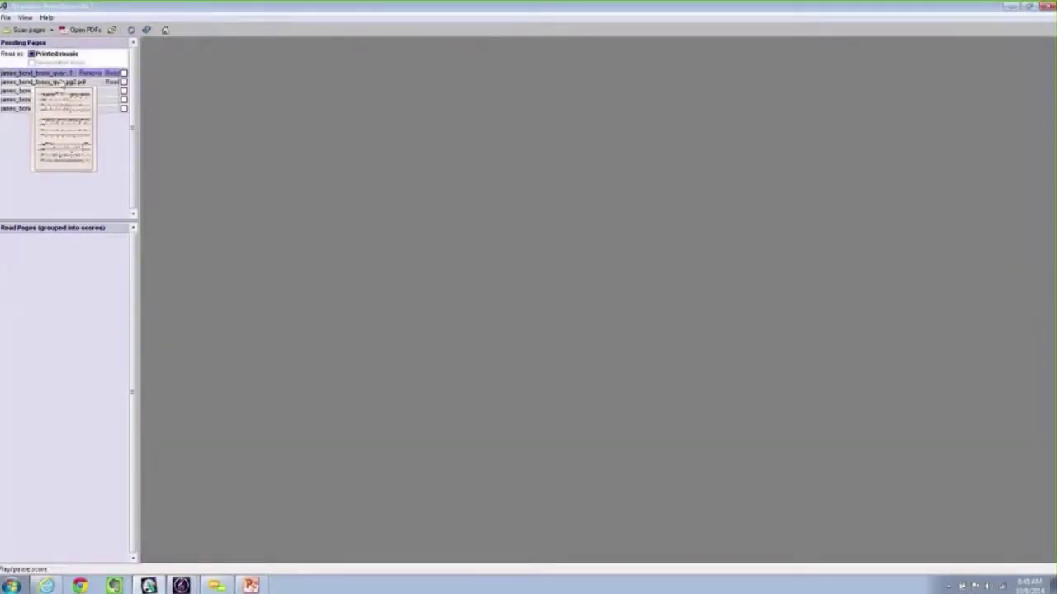
{"action": "left_click", "coordinate": [86, 74]}
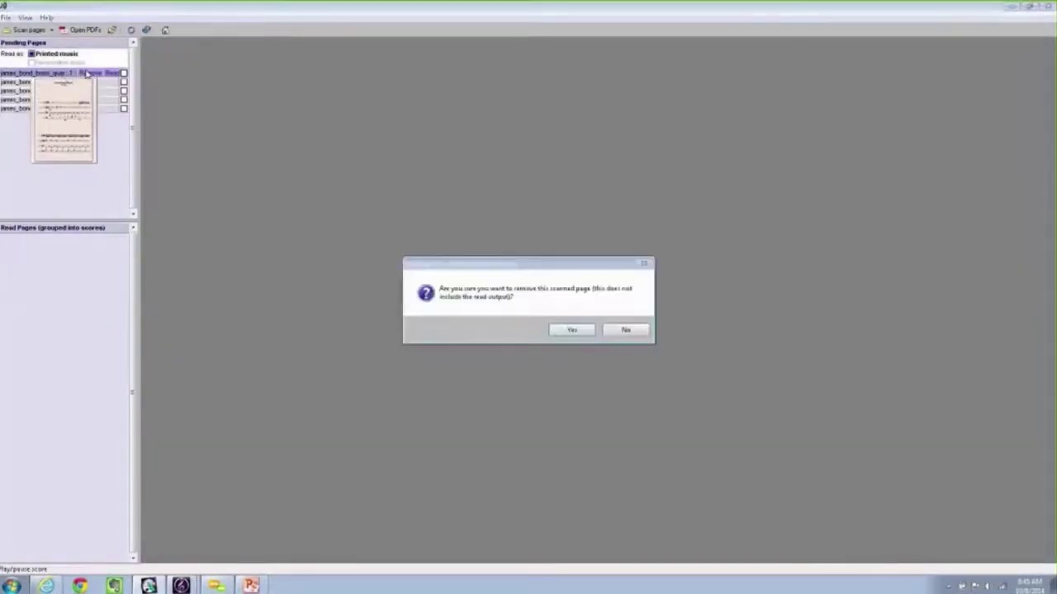
{"action": "left_click", "coordinate": [573, 333]}
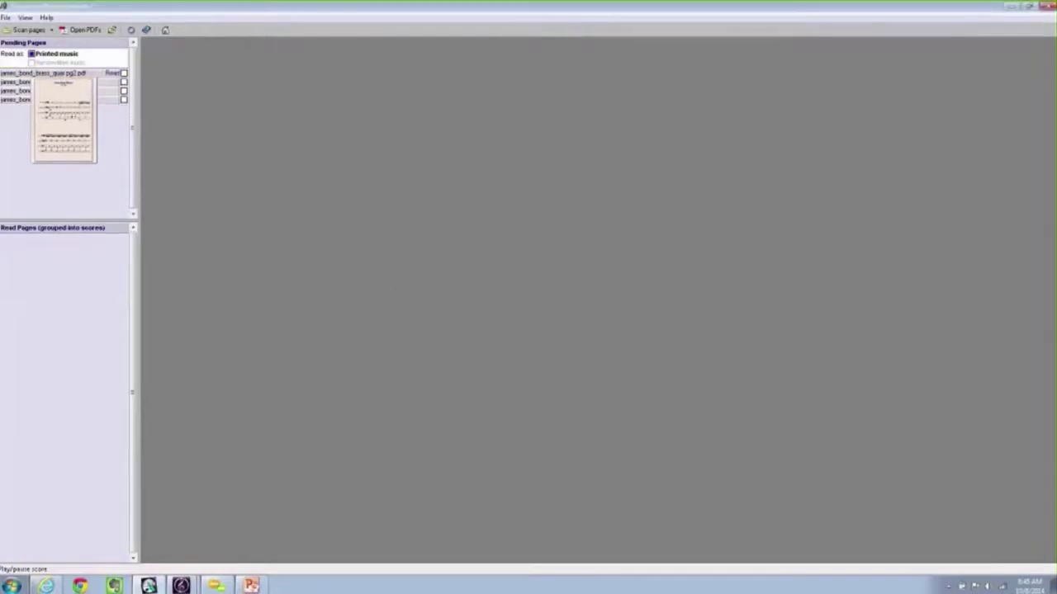
- Switch to PowerPoint, start the slide show from the current slide, and advance to the "Today We've Taken a Look At…" slide
{"action": "left_click", "coordinate": [1011, 7]}
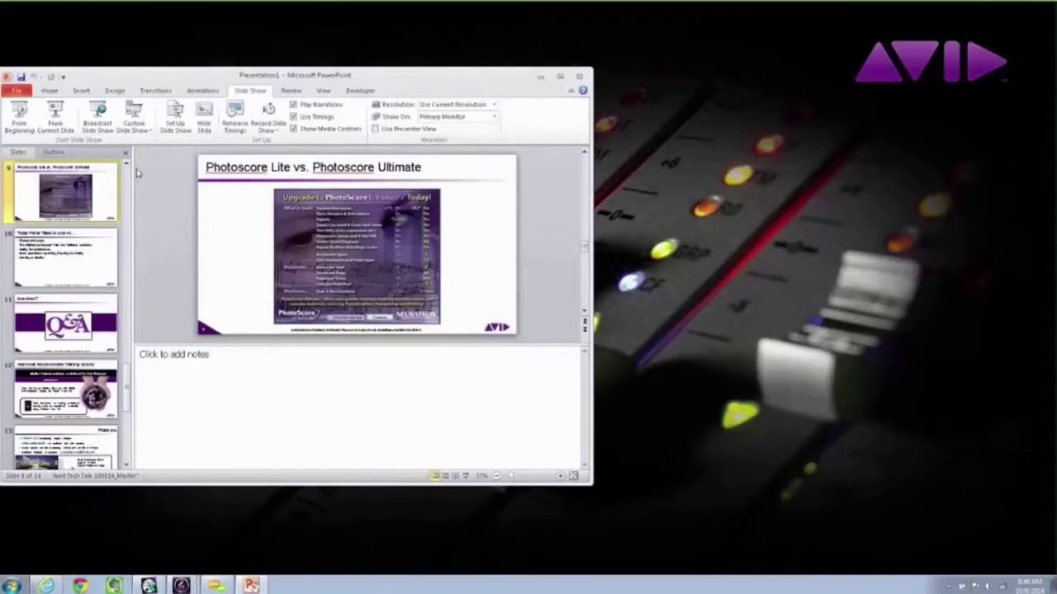
{"action": "left_click", "coordinate": [47, 122]}
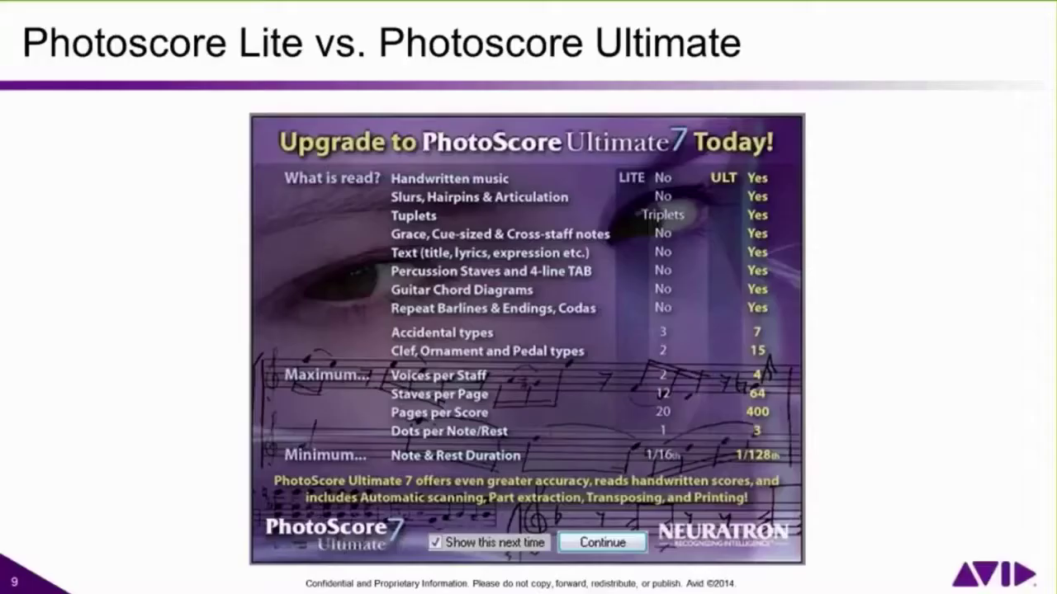
{"action": "key", "text": "Right"}
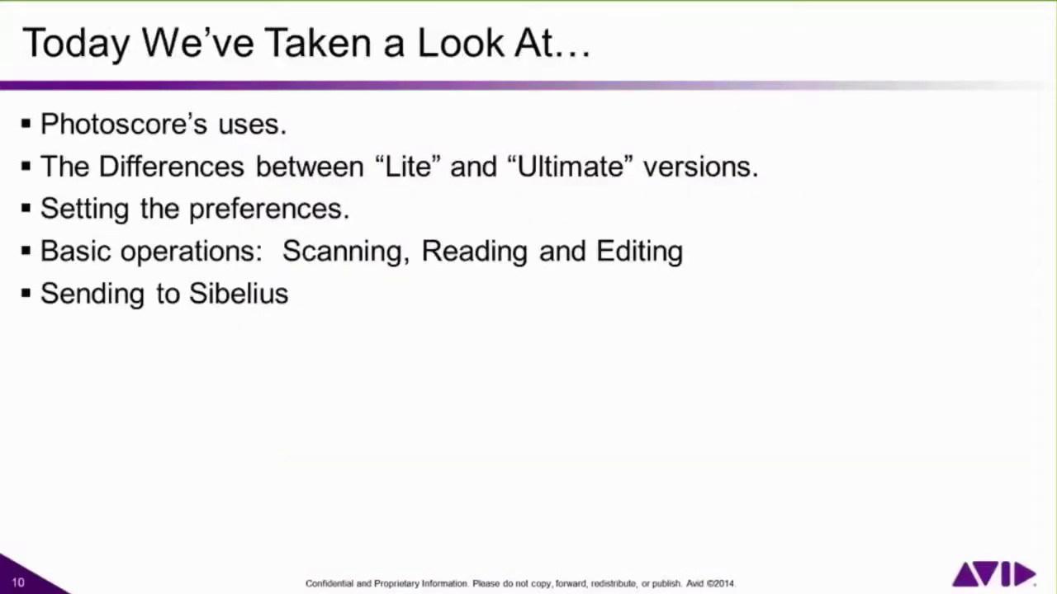